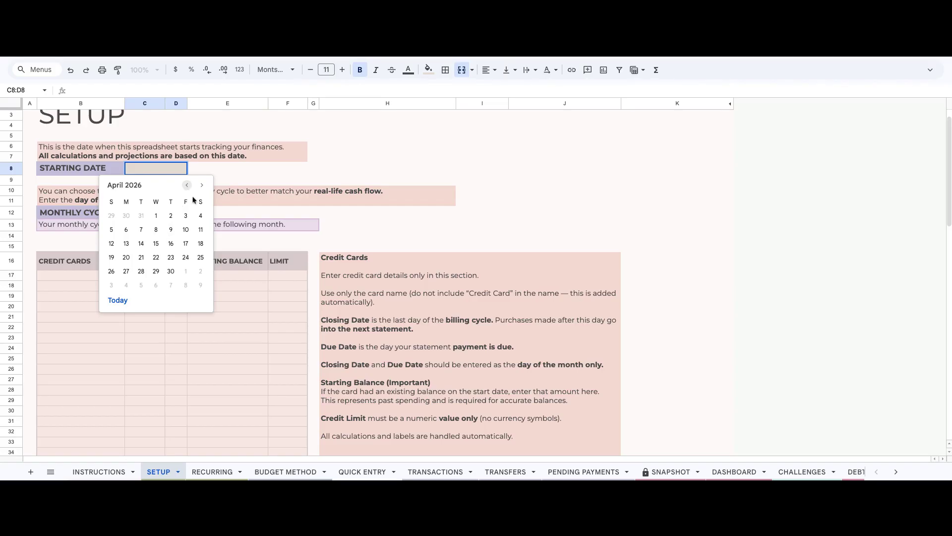
Set the starting date to 2-Mar-2026 and the monthly cycle start day to 20.
left_click(187, 185)
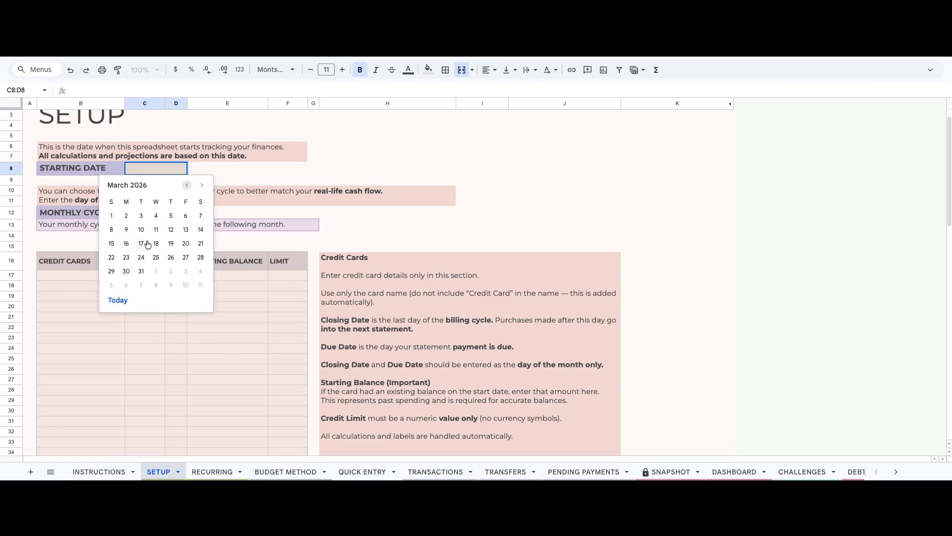
left_click(126, 215)
left_click(175, 213)
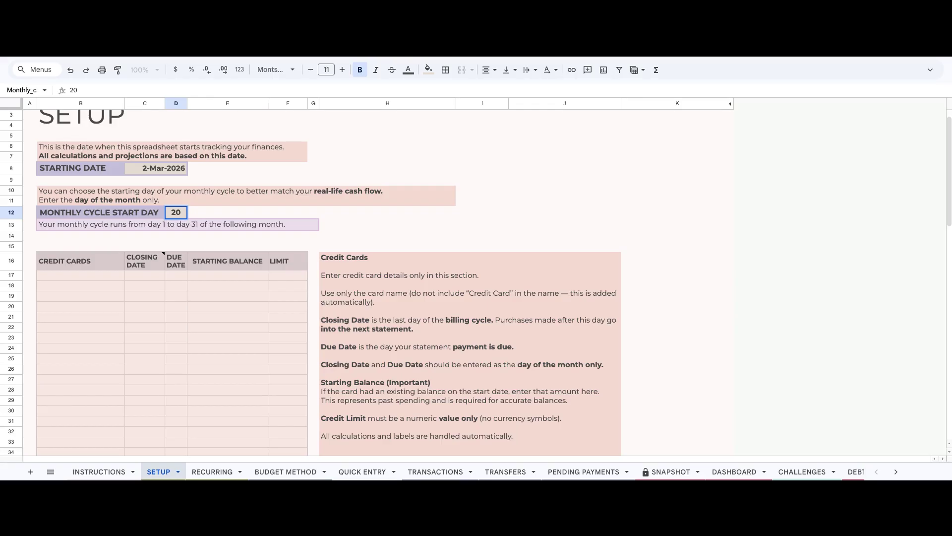
scroll(327, 283, "down", 1)
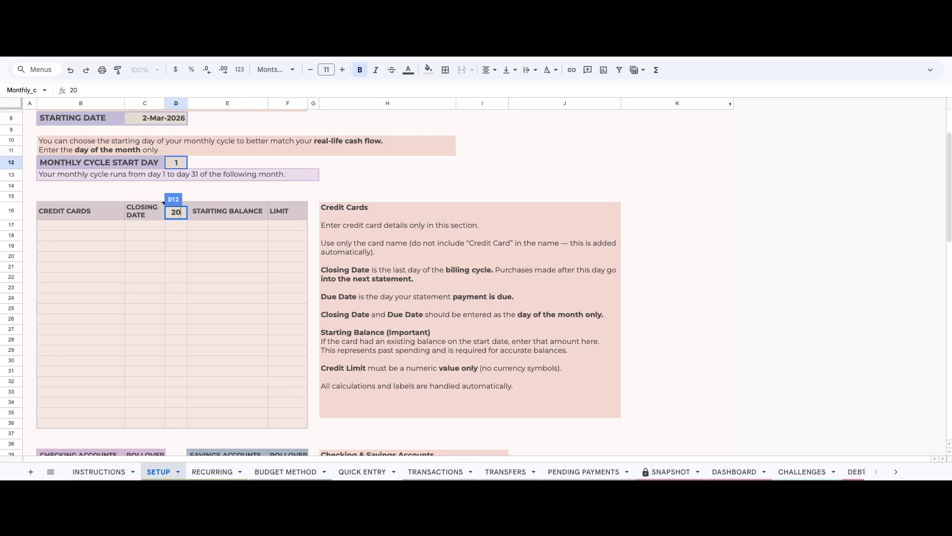
Enter Sapphire as the first credit card name in the Credit Cards table.
left_click(80, 225)
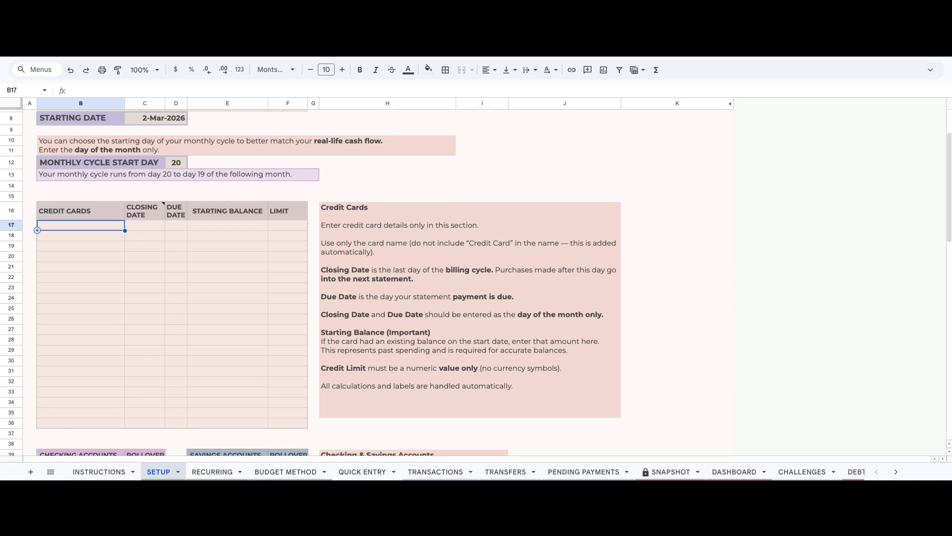
type("Sapphire")
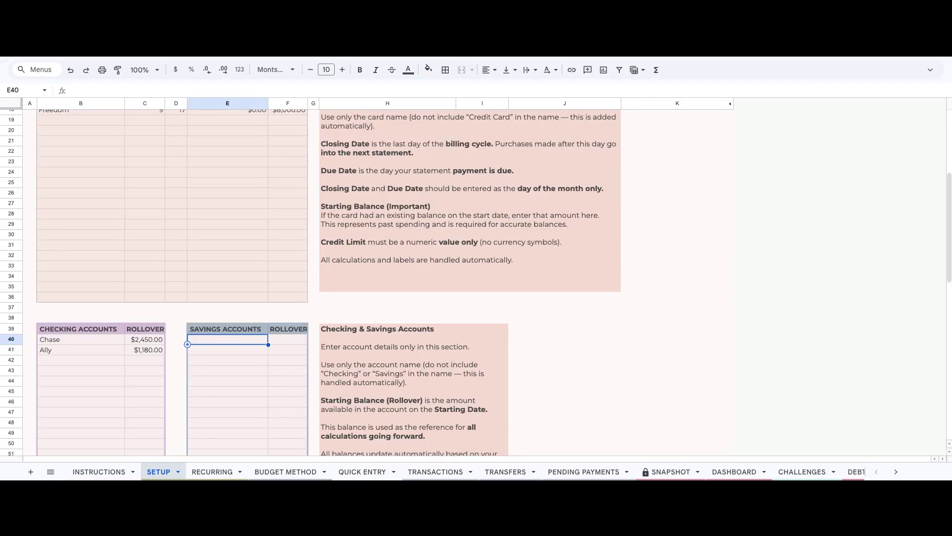
Fill the Savings Accounts table with High-Yield Savings at $8,500.00 and Vacation Fund at $1,150.00.
type("High-Yield Savings\t$8,500.00 Vacation Fund\t$1,150.00")
key("Return")
left_click(243, 374)
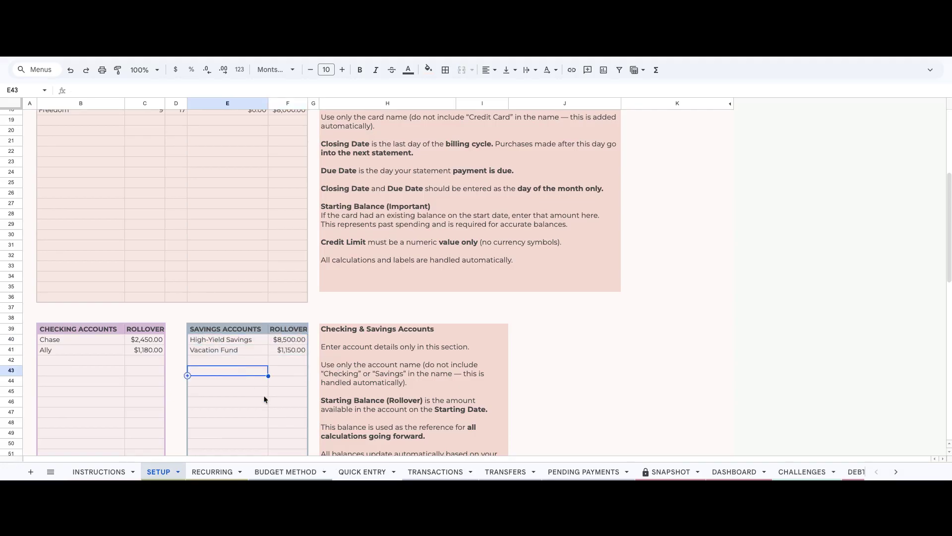
Add expense categories: Rent, Utilities, Groceries, Transport, Car & Gas, Insurance, Healthcare, Dining Out, Coffee Shops, Entertainment, Shopping, Subscriptions, Travel, Fitness, Gifts, Personal Care, Education, Fees.
scroll(264, 399, "down", 2)
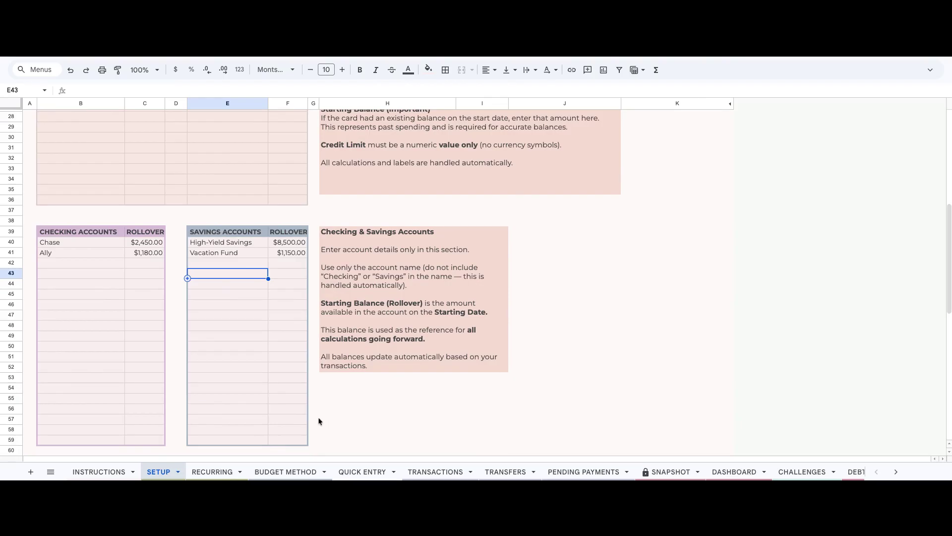
scroll(249, 372, "down", 6)
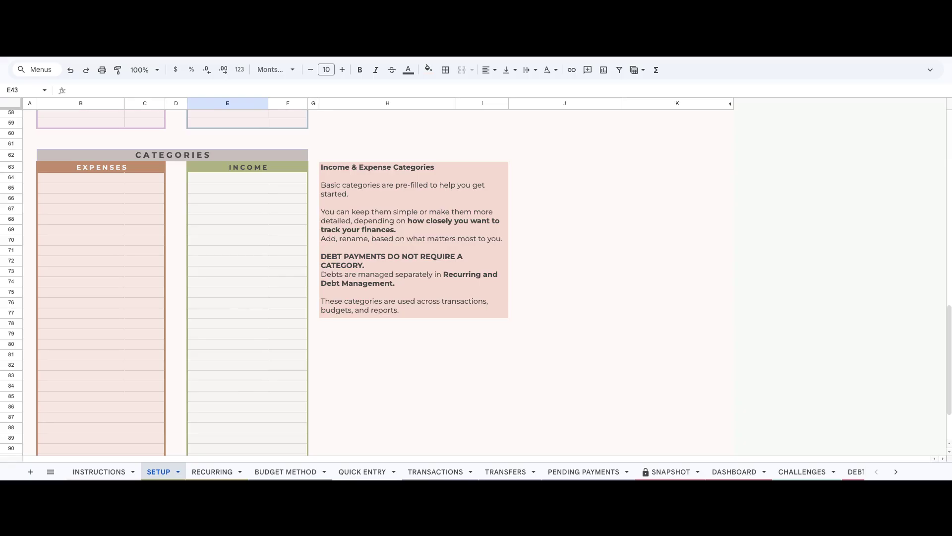
left_click(110, 181)
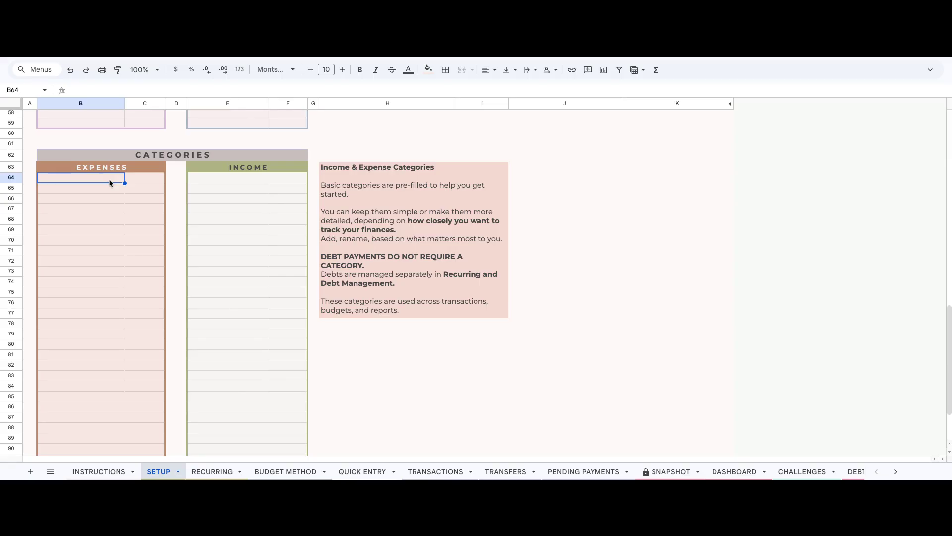
type("Rent Utilities Groceries Transport Car & Gas Insurance Healthcare Dining Out Coffee Shops Entertainment Shopping Subscriptions Travel Fitness Gifts Personal Care Education Fees")
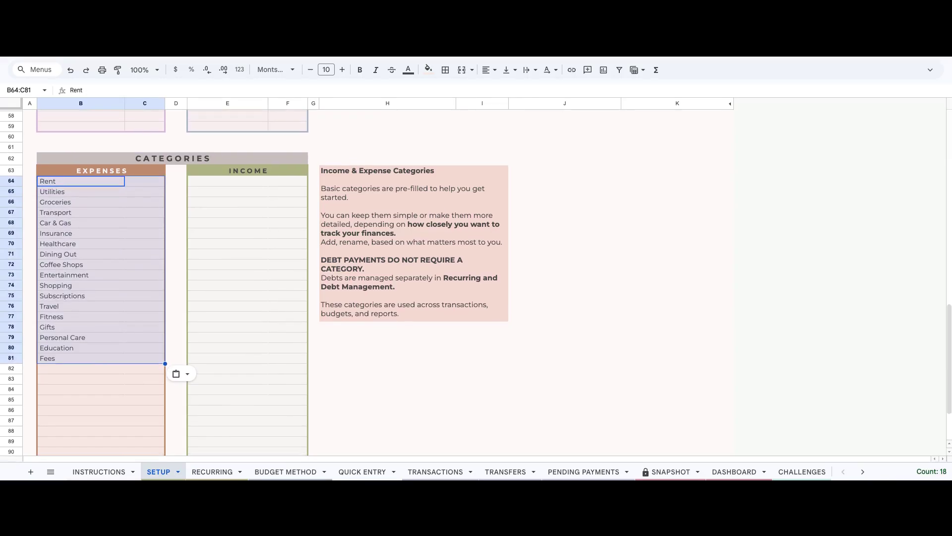
Fill the Income categories with Salary, Freelance, Side Hustle, Interest, Cash Back and Gifts Received.
left_click(286, 182)
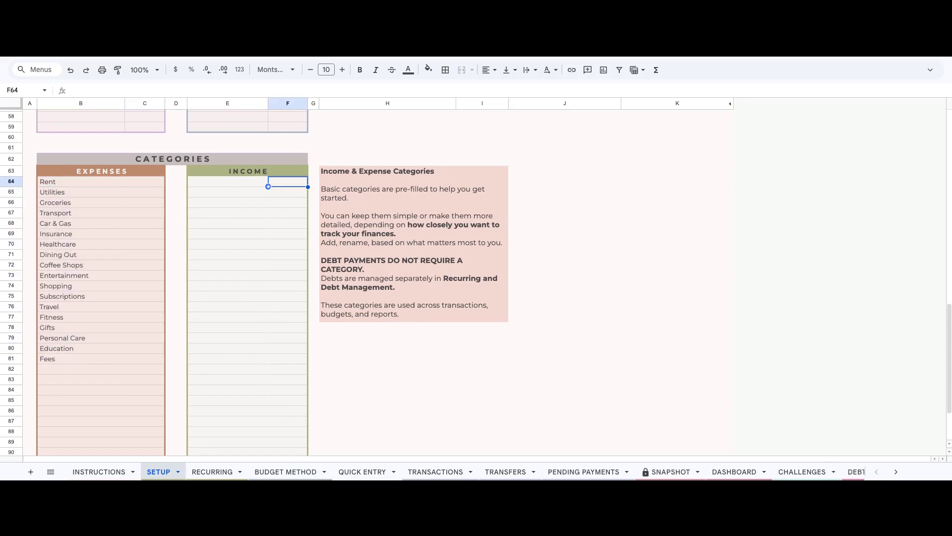
left_click(224, 185)
type("Salary Freelance Side Hustle Interest Cash Back Gifts Received")
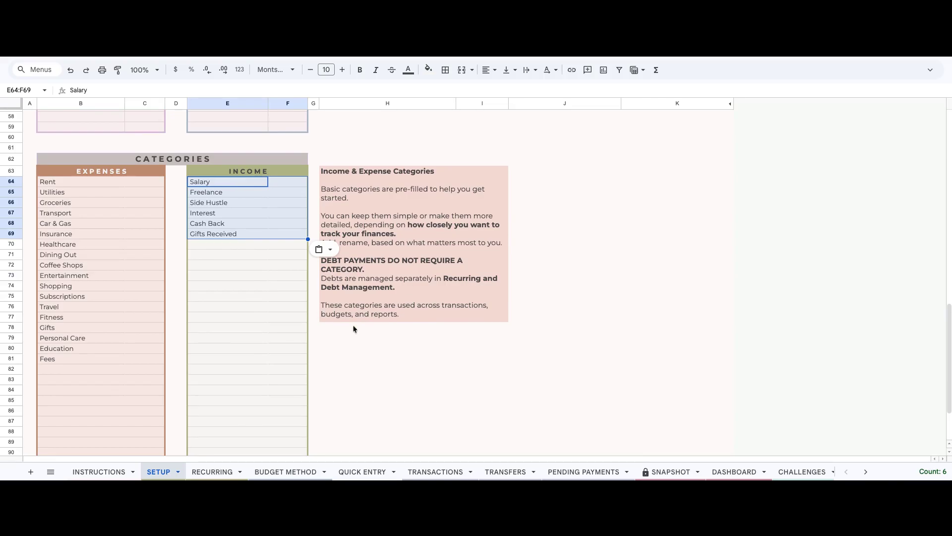
left_click(346, 410)
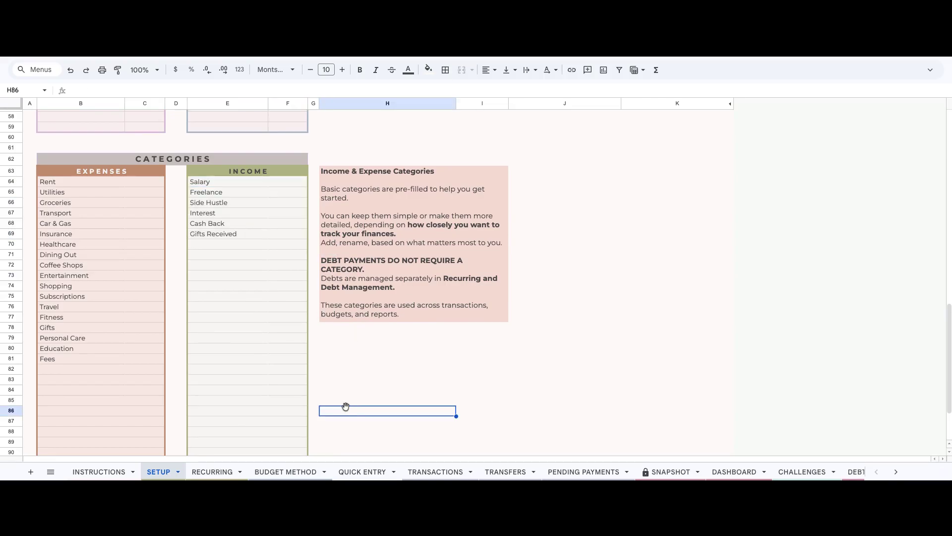
Add the recurring income "Paycheck — Acme Corp" of $4,250.00 with Monthly frequency and automatic payment set to YES on the RECURRING sheet.
left_click(216, 473)
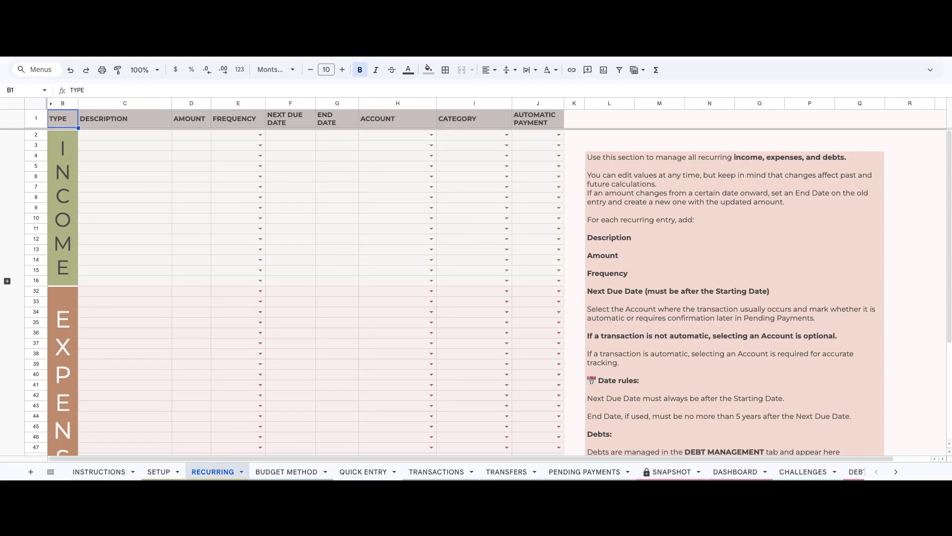
left_click(125, 135)
type("Paycheck — Acme Corp")
key("Tab")
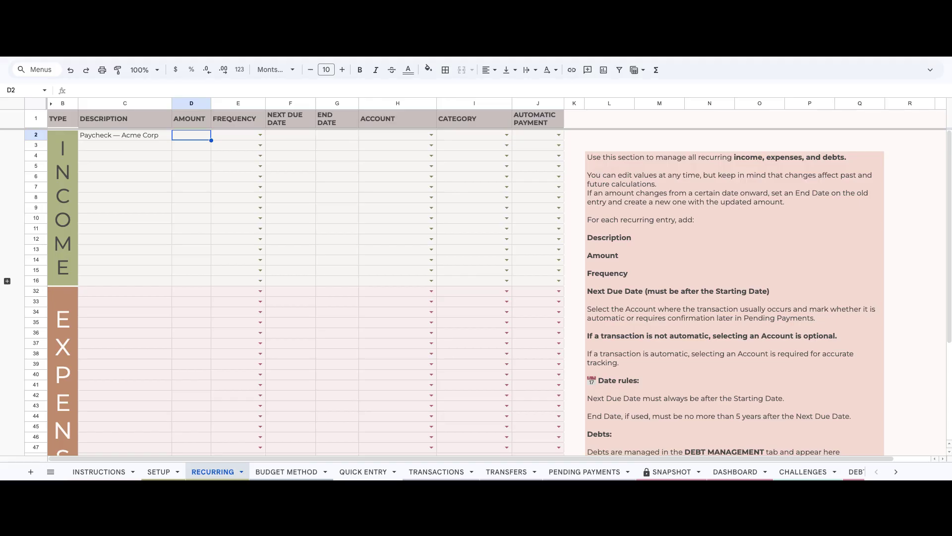
type("$4,250.00")
left_click(256, 136)
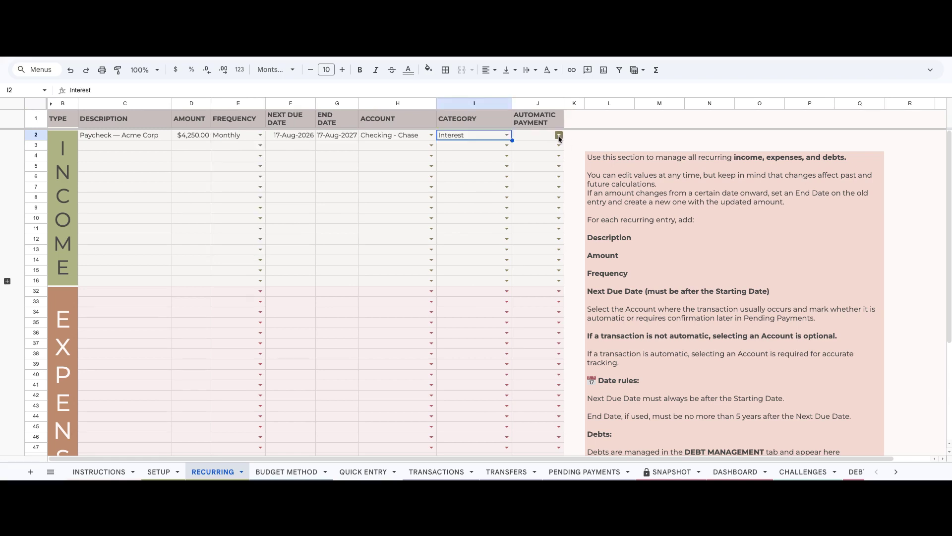
left_click(559, 135)
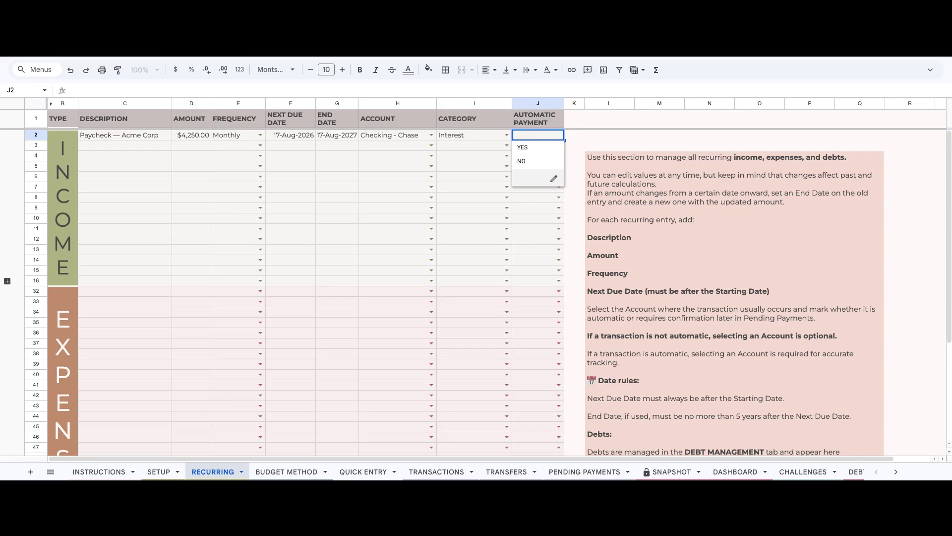
left_click(537, 148)
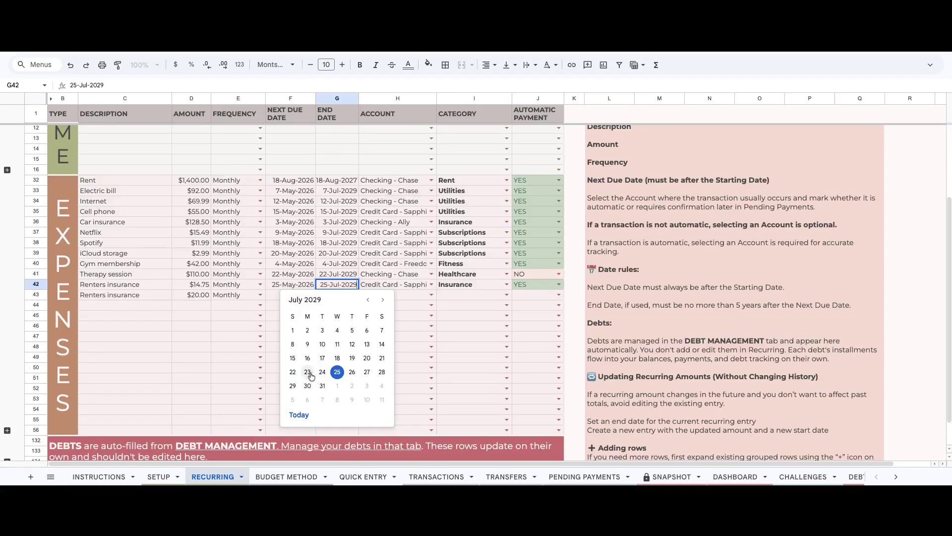
Set the $14.75 Renters insurance end date to 23-Jul-2029 and the $20.00 Renters insurance next due date to 21-Aug-2029.
left_click(312, 376)
left_click(314, 296)
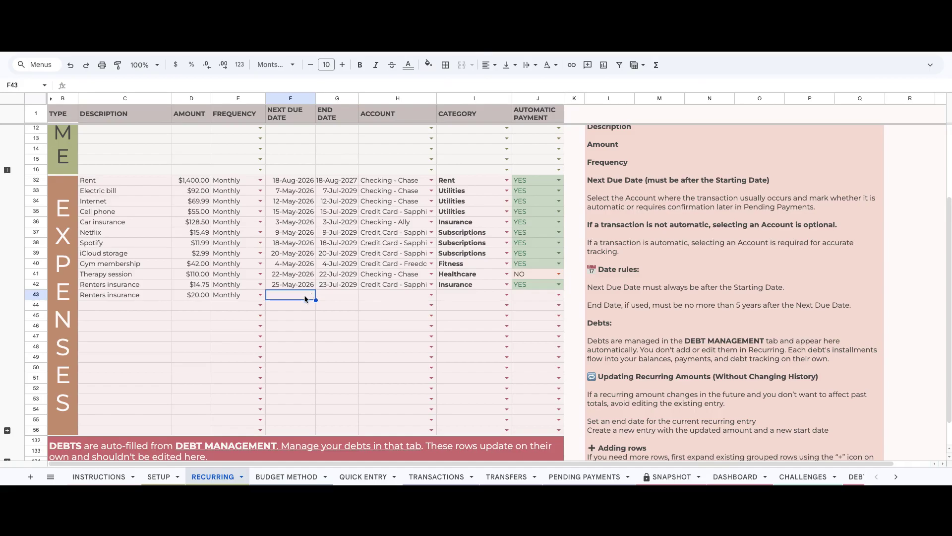
double_click(305, 298)
left_click(336, 310)
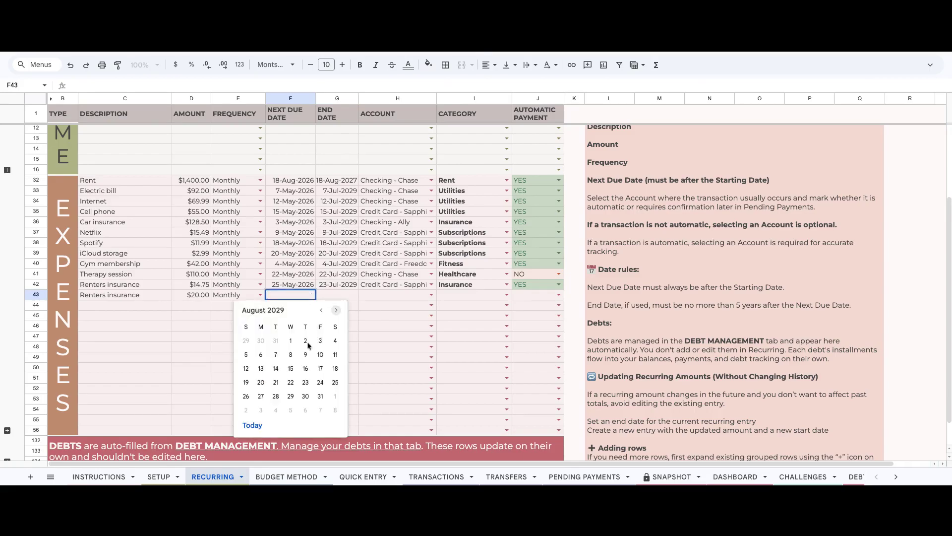
left_click(276, 382)
Set the end date of the $20.00 Renters insurance entry to 22-Aug-2029.
left_click(337, 295)
double_click(337, 295)
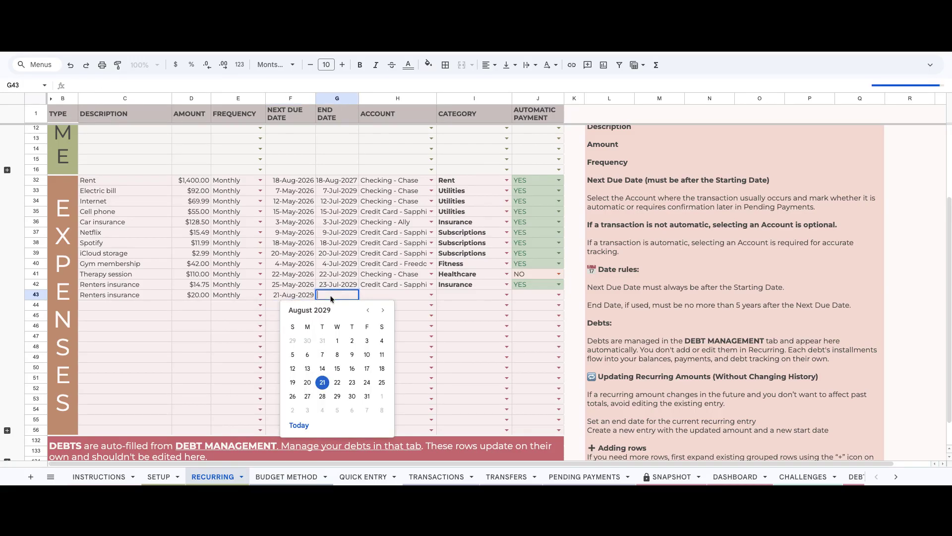
left_click(338, 382)
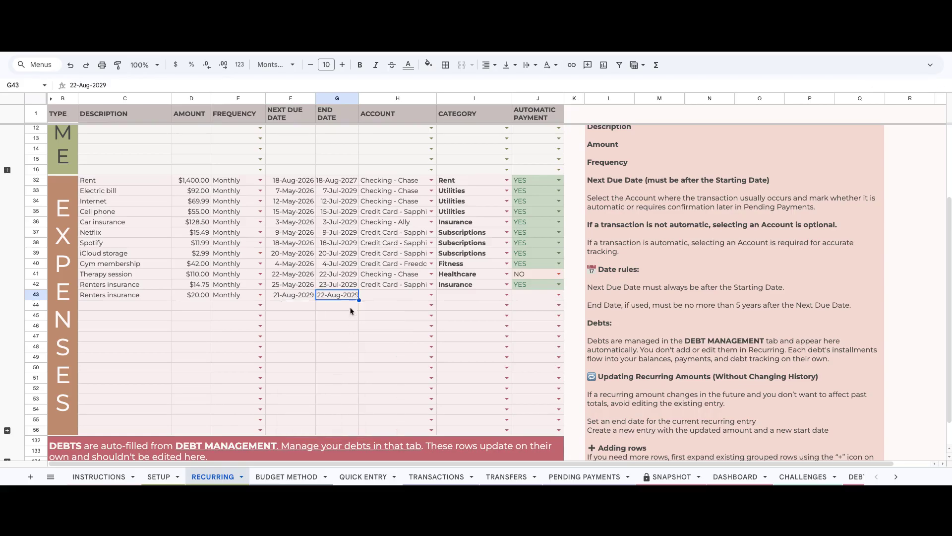
left_click(290, 300, "shift")
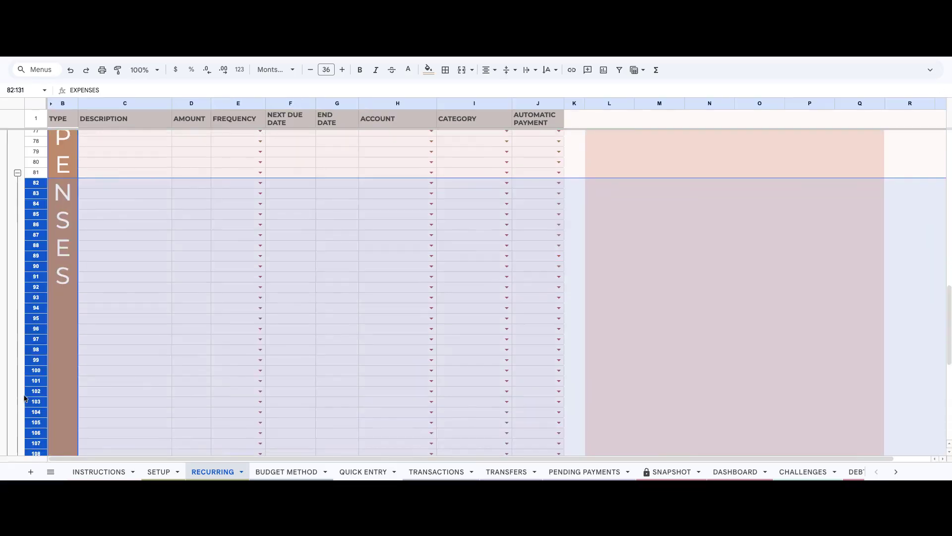
Collapse the extra grouped rows of the Expenses section and select the DEBTS note below it.
scroll(24, 398, "down", 6)
scroll(25, 398, "up", 10)
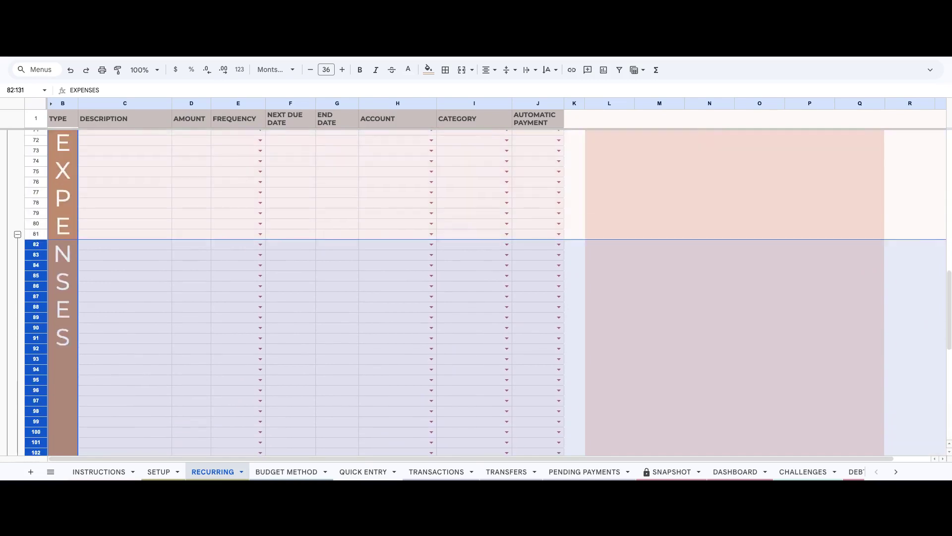
left_click(17, 240)
scroll(17, 240, "up", 5)
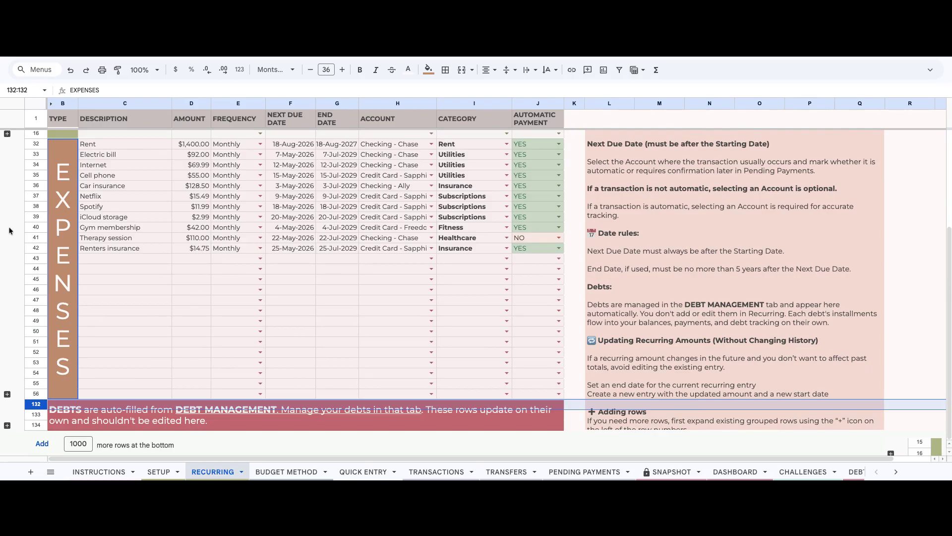
left_click(226, 414)
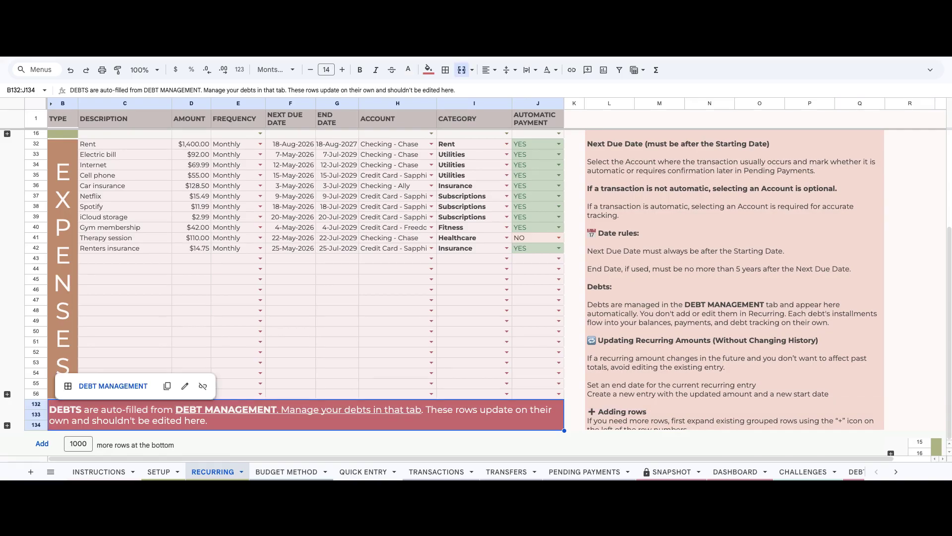
Choose 50/30/20 as the budget strategy on the BUDGET METHOD sheet.
left_click(298, 471)
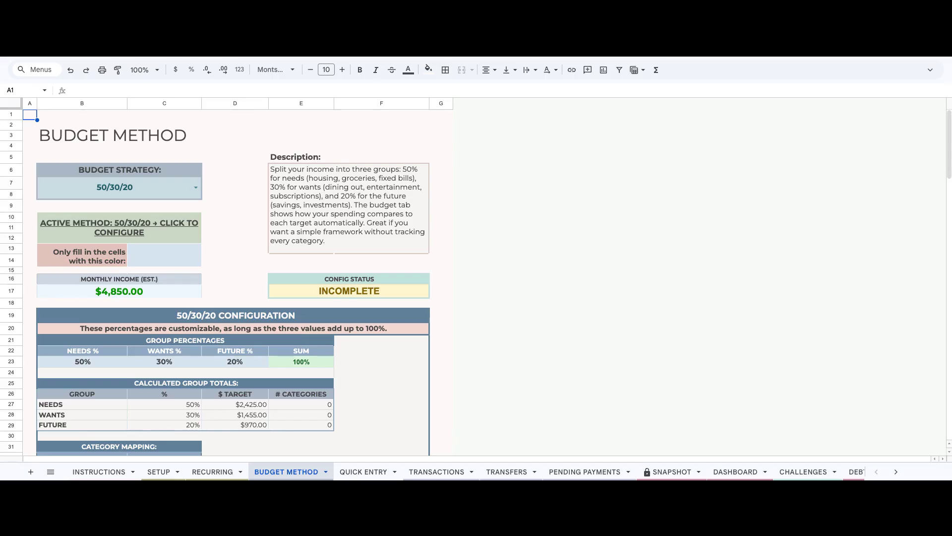
left_click(150, 191)
left_click(194, 188)
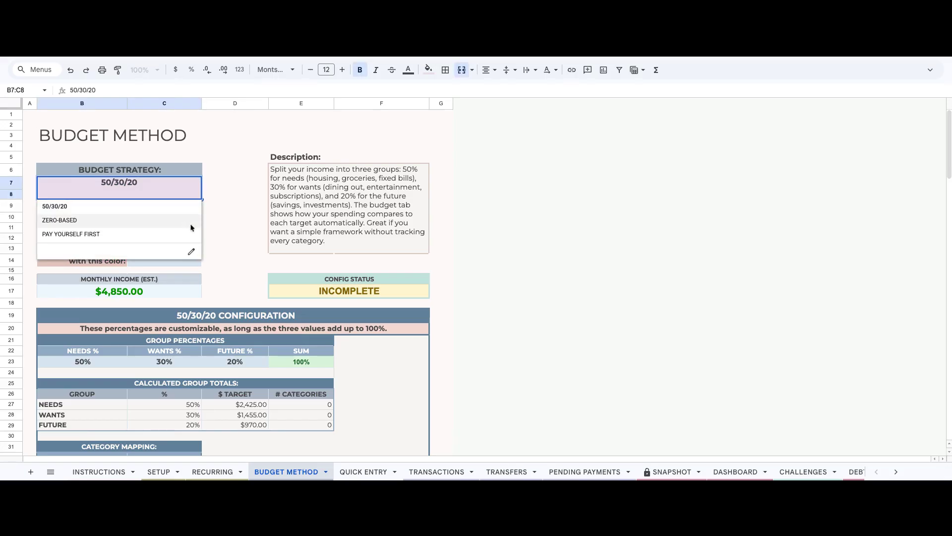
left_click(124, 206)
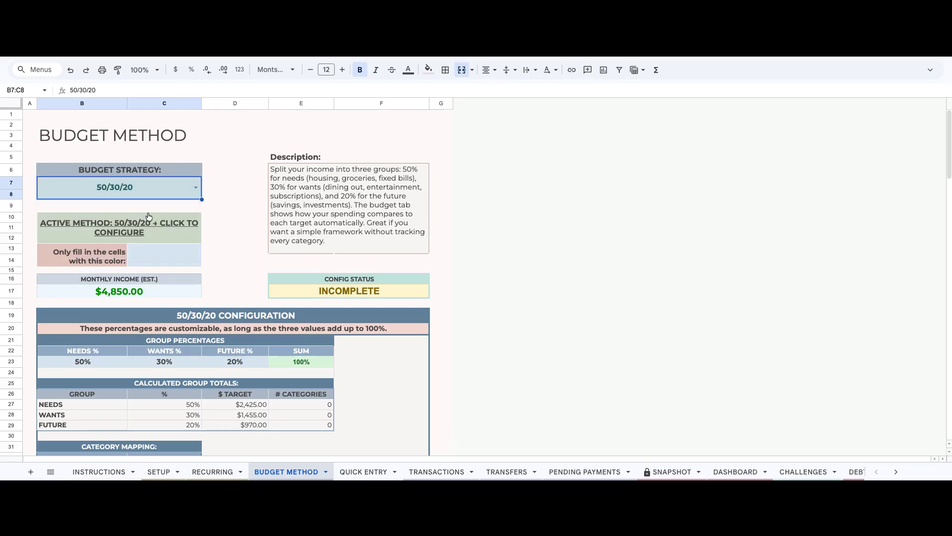
Try the ZERO-BASED and PAY YOURSELF FIRST budget strategies, and return the strategy to 50/30/20.
left_click(191, 191)
left_click(175, 220)
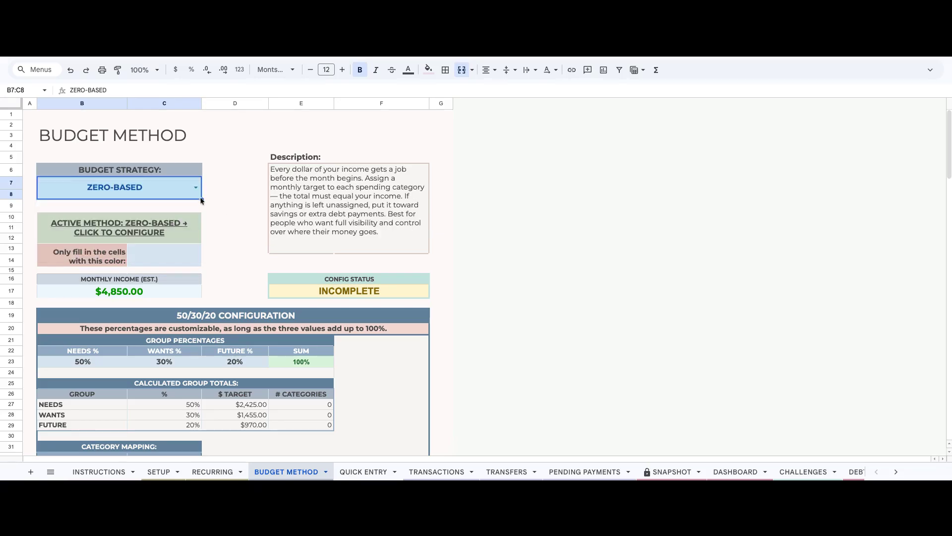
left_click(196, 188)
left_click(178, 198)
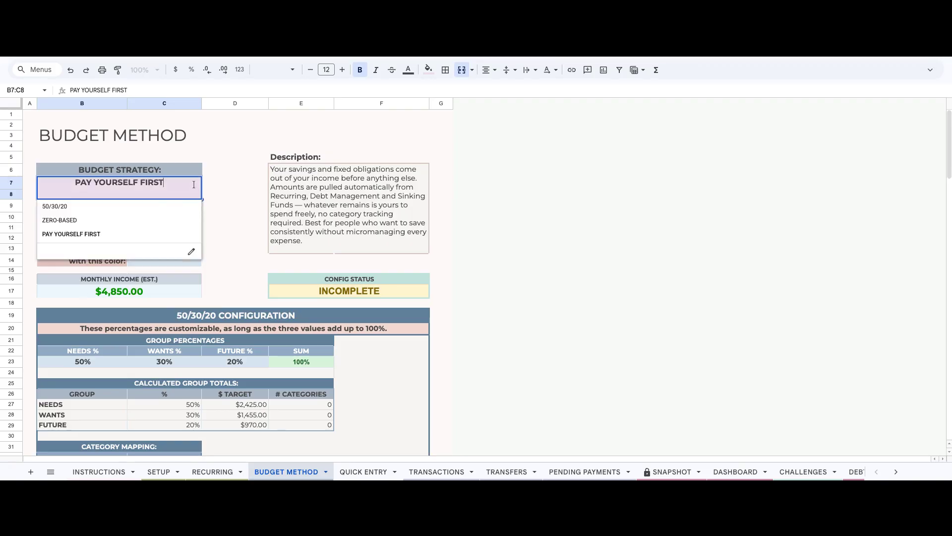
left_click(166, 208)
Set the group percentages to 60% for Needs and 20% for Wants in the 50/30/20 configuration.
scroll(323, 284, "down", 3)
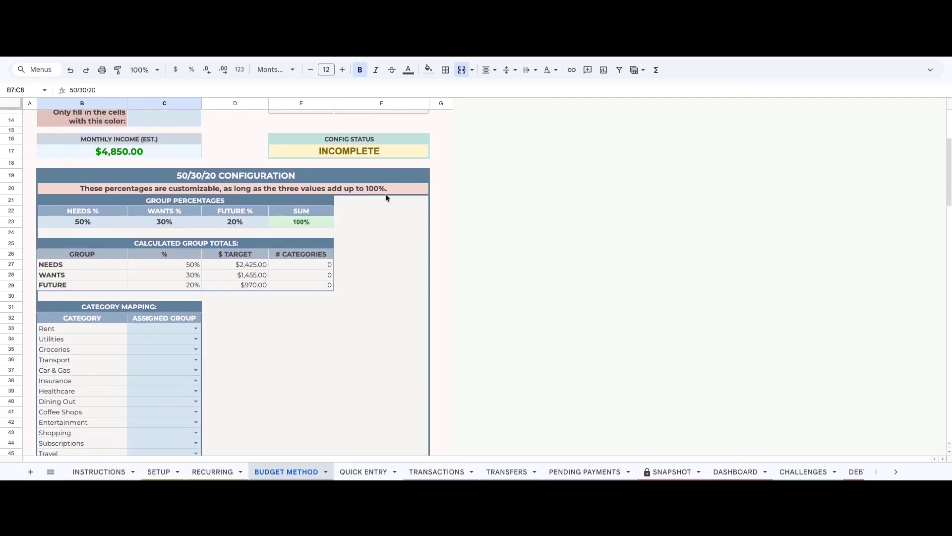
left_click(113, 227)
type("60")
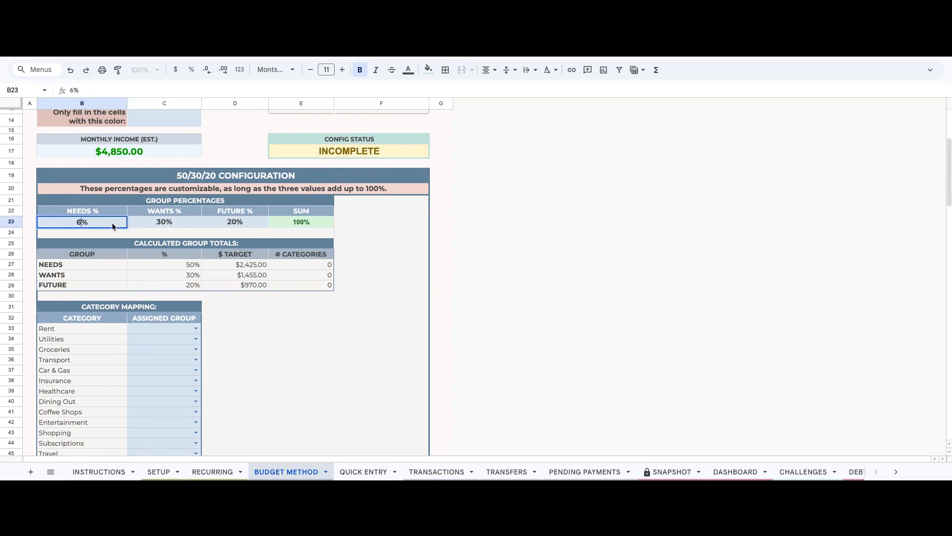
key("Tab")
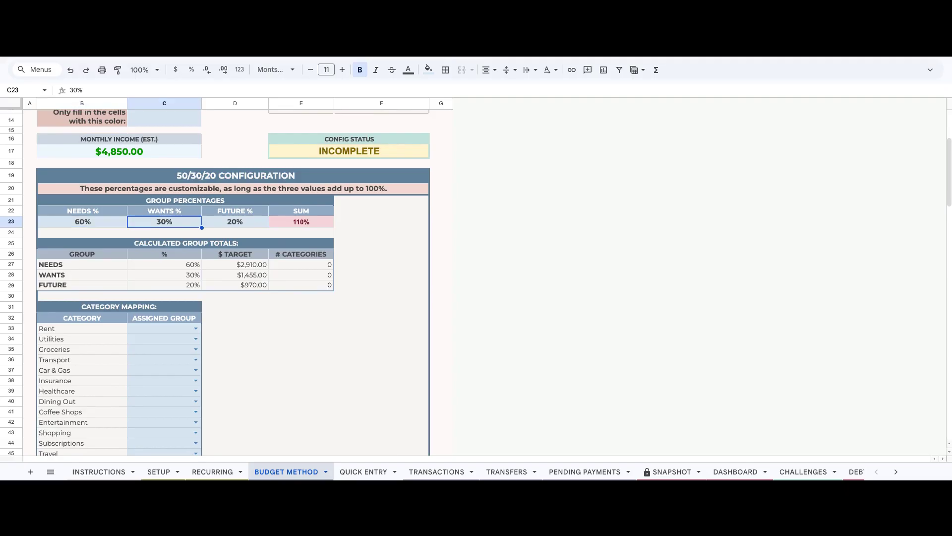
type("20")
key("Return")
key("Up")
key("Right")
key("Right")
key("Down")
key("Down")
key("Down")
key("Down")
key("Down")
key("Down")
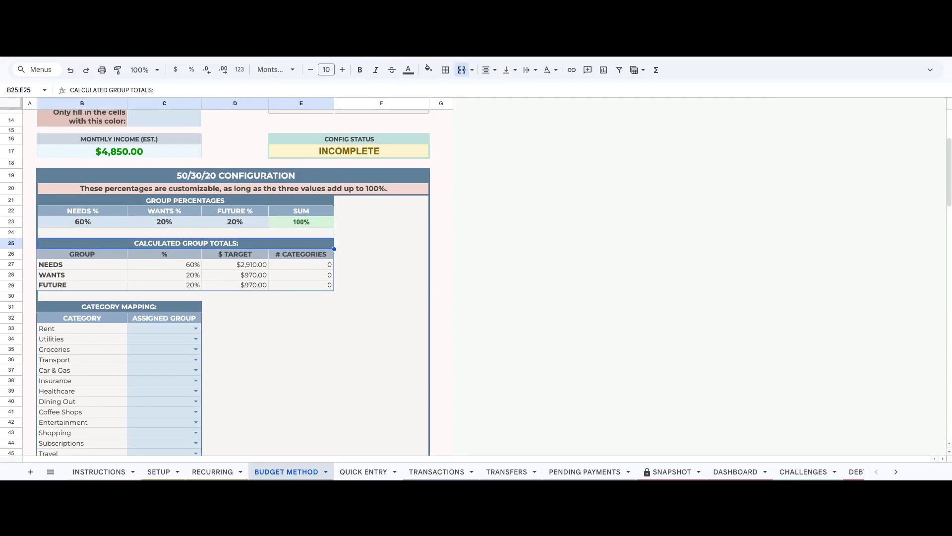
In the 50/30/20 category mapping, assign Rent to NEEDS, and Utilities and Groceries to WANTS.
scroll(118, 243, "down", 3)
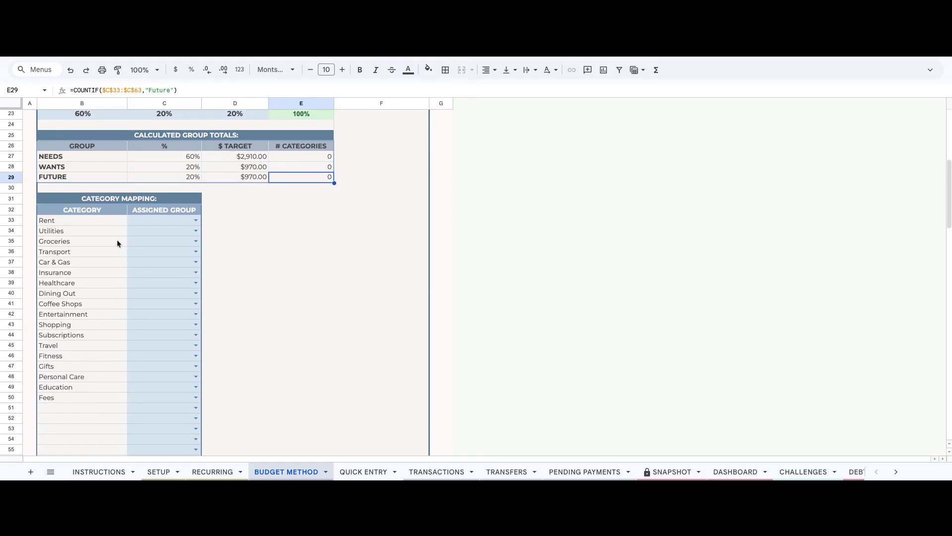
left_click(191, 221)
left_click(191, 232)
left_click(196, 230)
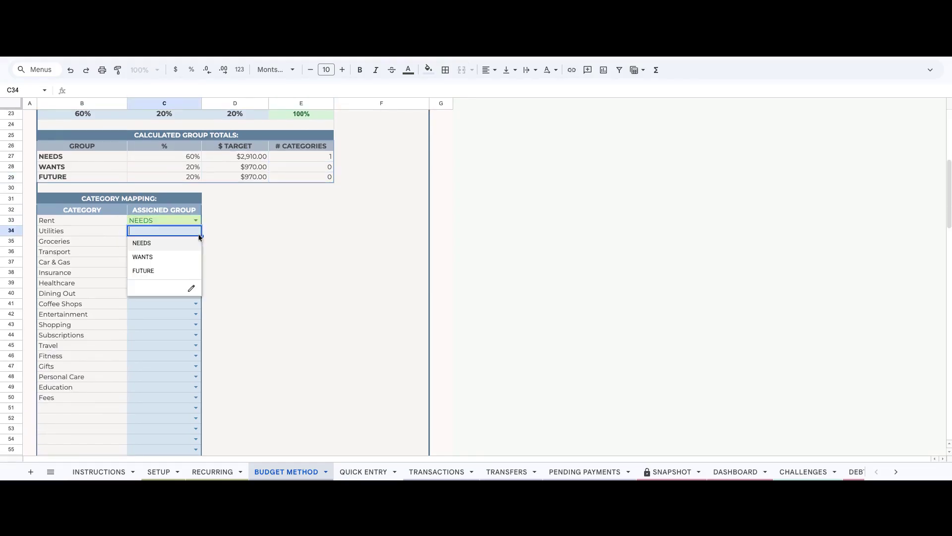
left_click(197, 256)
left_click(196, 241)
left_click(186, 266)
scroll(257, 346, "down", 2)
scroll(261, 338, "up", 7)
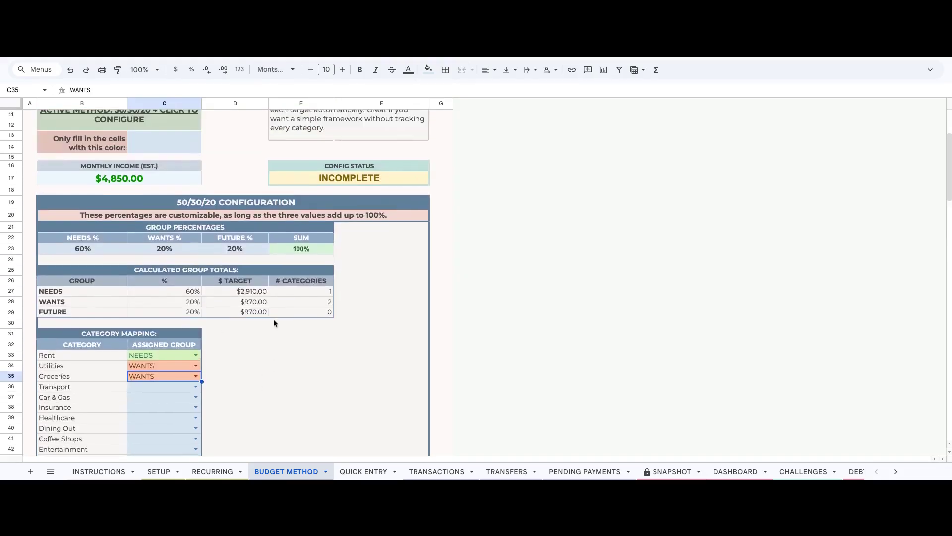
Review the configuration sections and choose ZERO-BASED as the budget strategy.
scroll(170, 216, "up", 2)
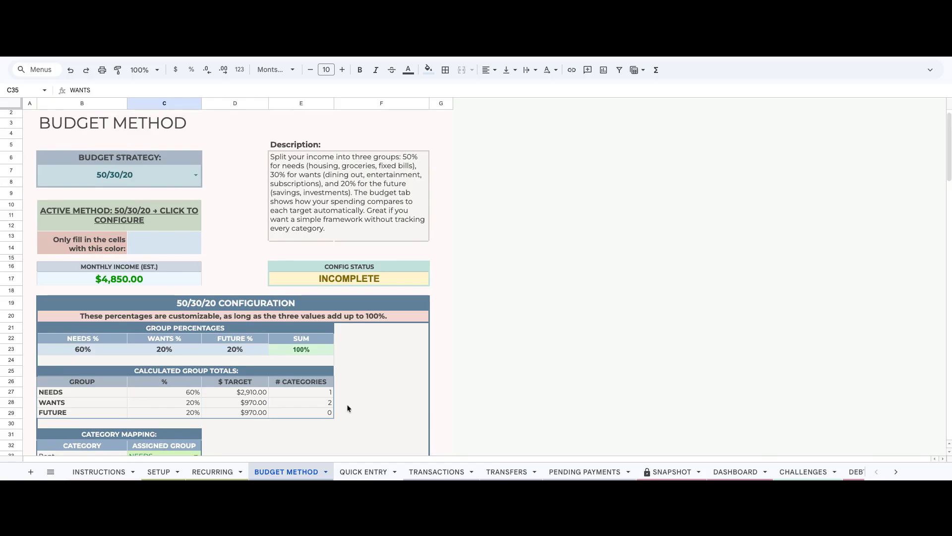
scroll(347, 408, "down", 10)
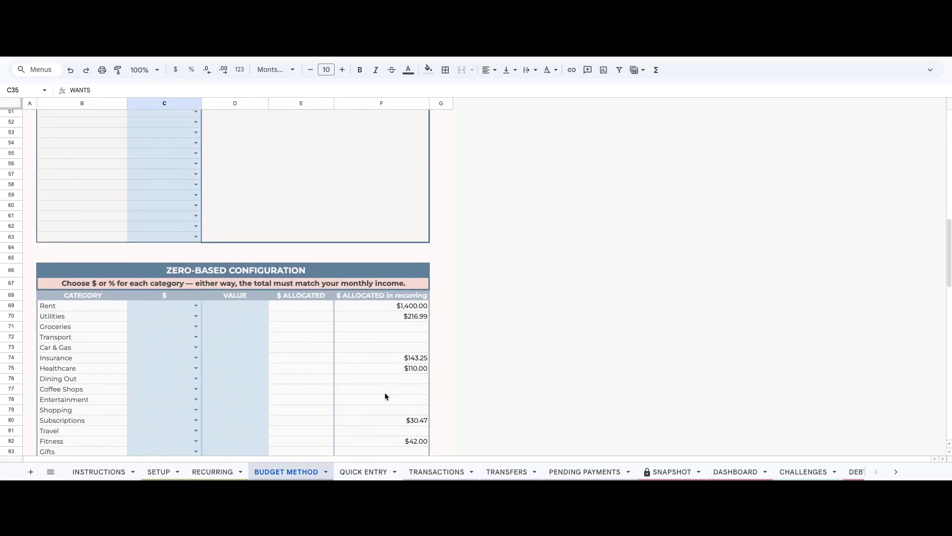
scroll(386, 397, "down", 1)
scroll(361, 298, "up", 10)
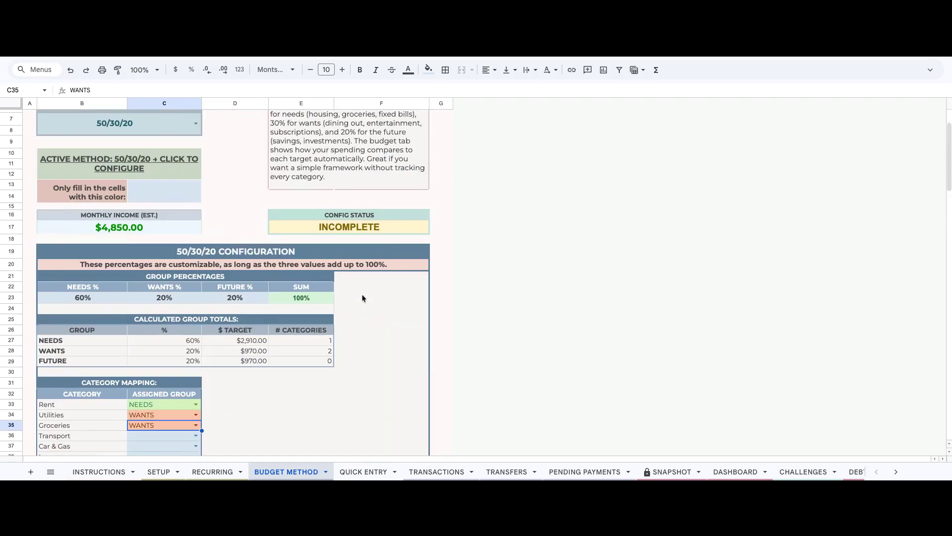
scroll(126, 129, "up", 1)
left_click(140, 147)
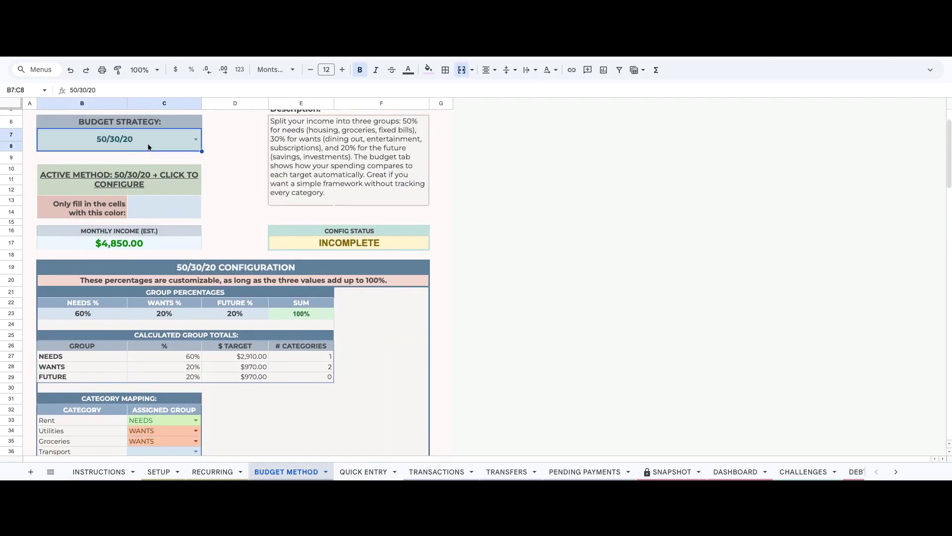
left_click(195, 139)
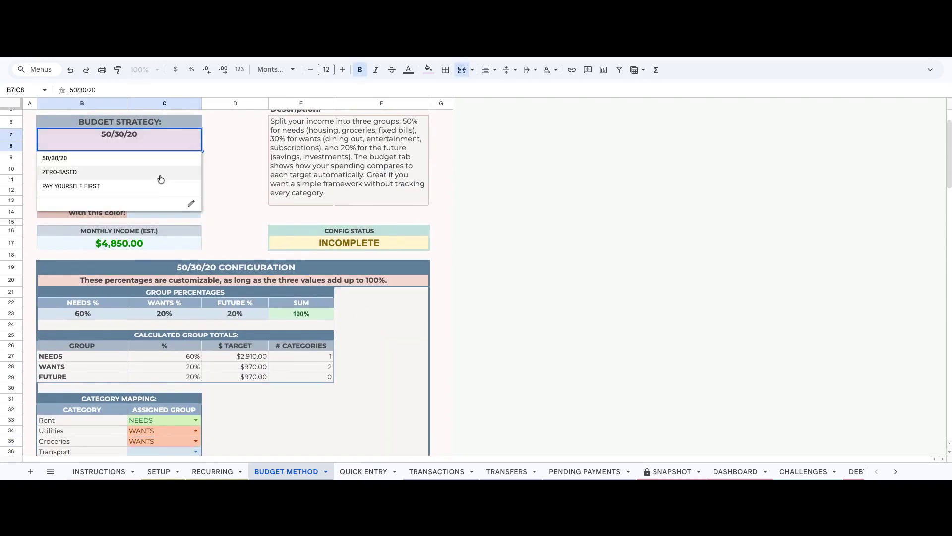
left_click(160, 174)
In the zero-based configuration, allocate 20% to Rent, $2,000 to Utilities and $1,800 to Groceries.
scroll(208, 284, "down", 20)
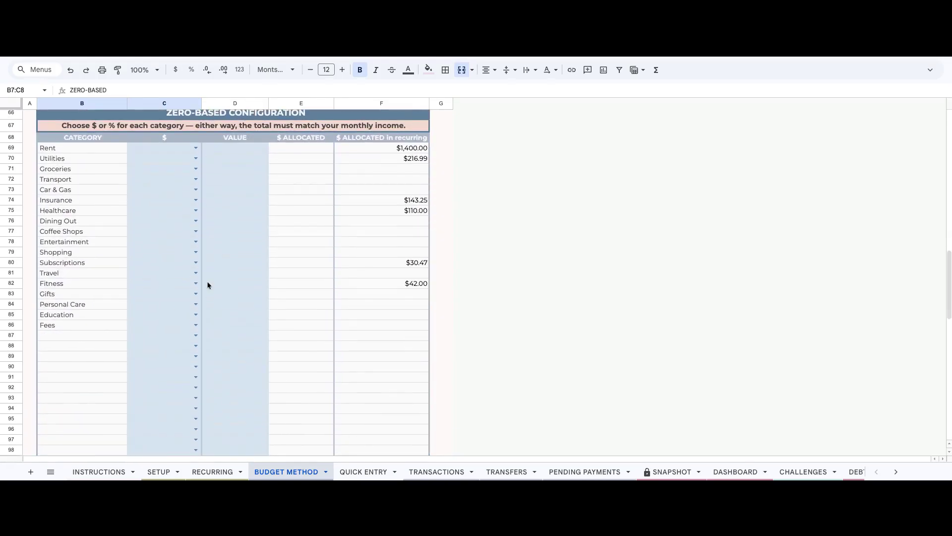
left_click(195, 148)
left_click(189, 166)
left_click(196, 148)
left_click(189, 174)
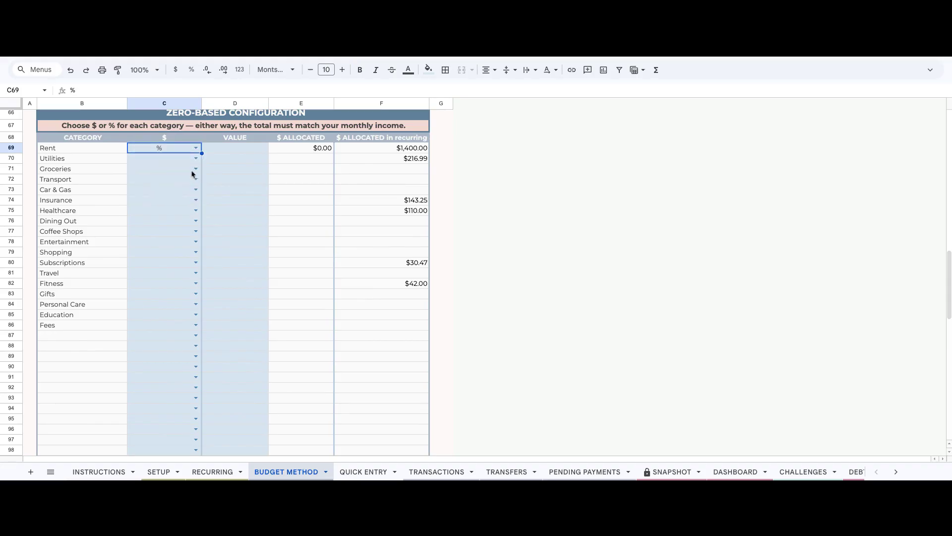
left_click(234, 152)
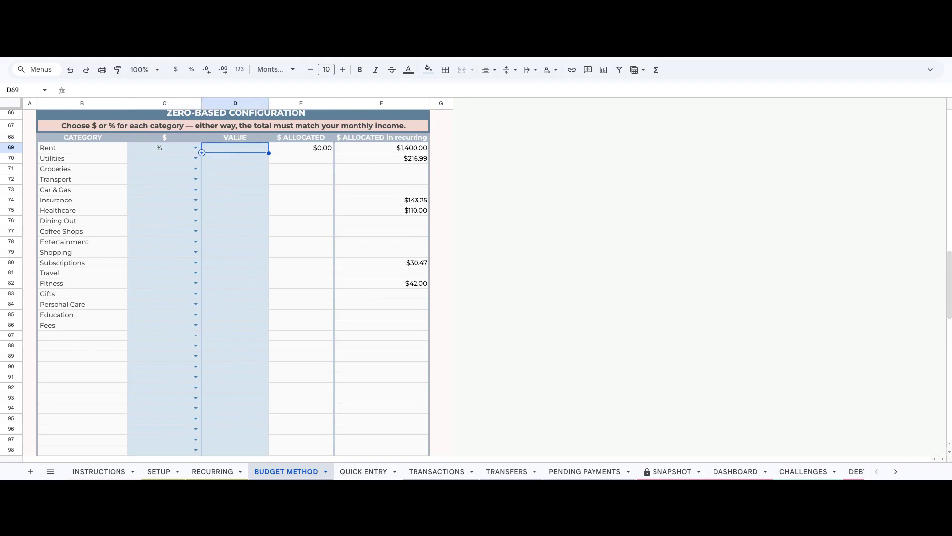
type("20")
key("Return")
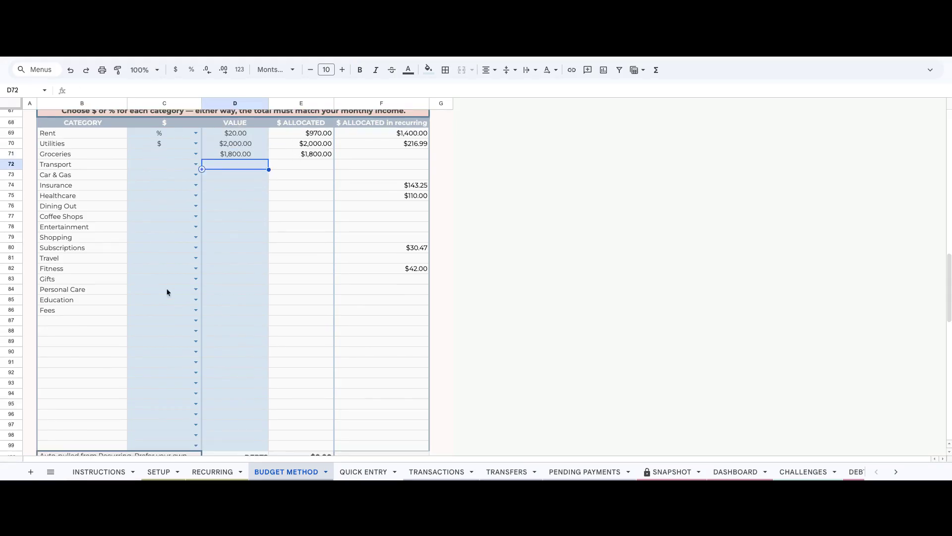
Allocate $80 to Transport in the zero-based configuration.
scroll(168, 292, "down", 3)
scroll(298, 310, "up", 3)
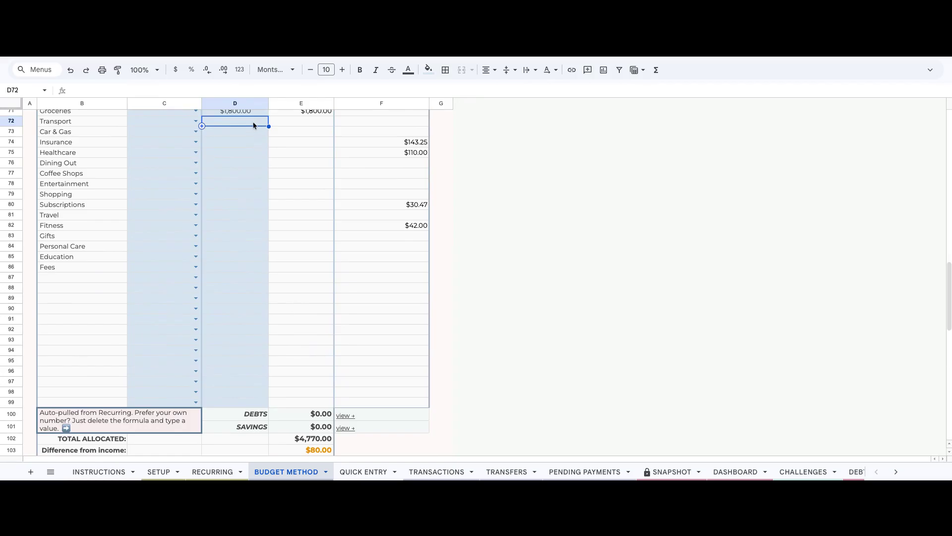
type("80")
key("Return")
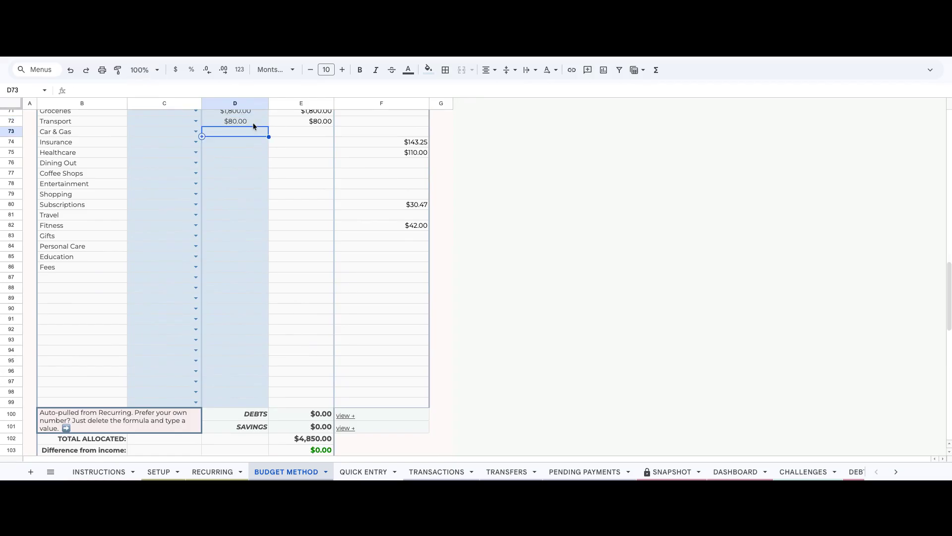
Mark Rent, Insurance and Healthcare as essential in the PAY YOURSELF FIRST category definitions, and select the Savings auto amount.
scroll(368, 359, "down", 3)
scroll(367, 360, "down", 1)
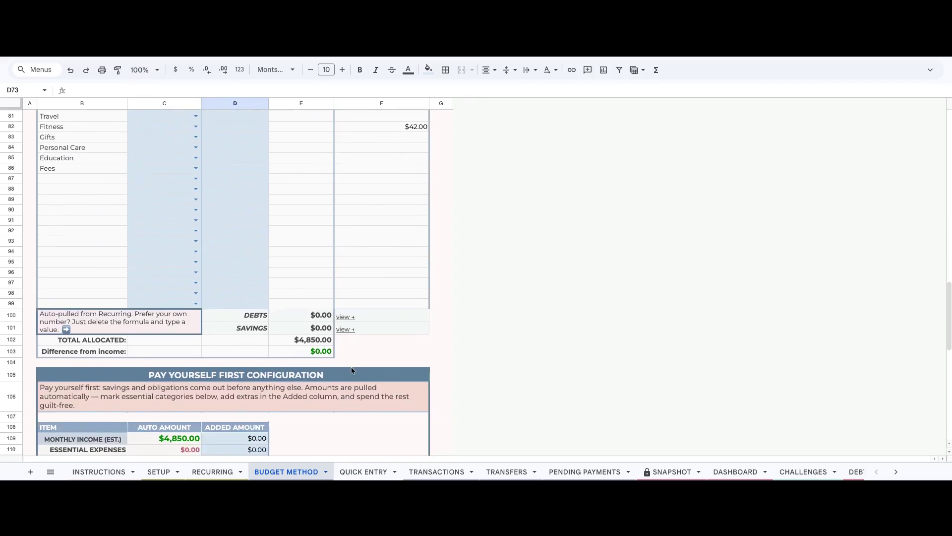
scroll(352, 371, "down", 8)
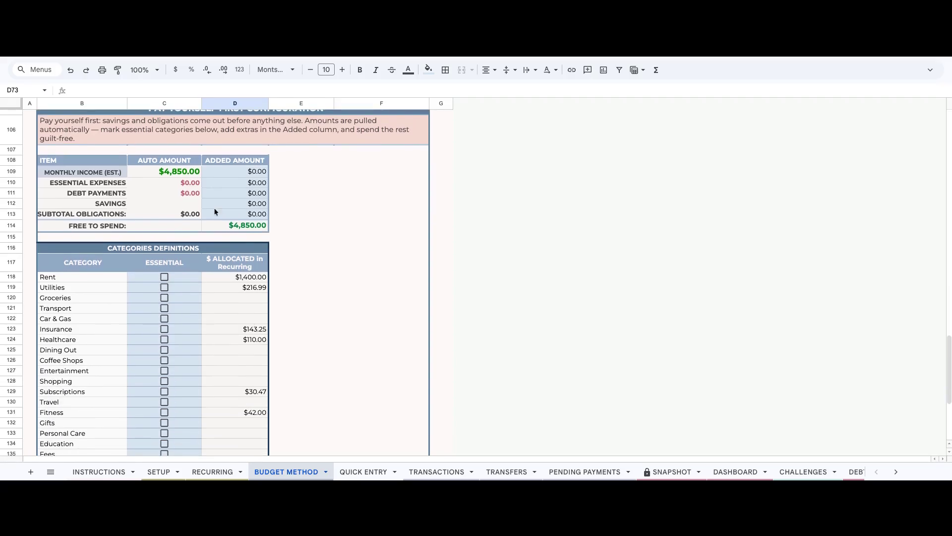
scroll(153, 343, "down", 1)
left_click(165, 252)
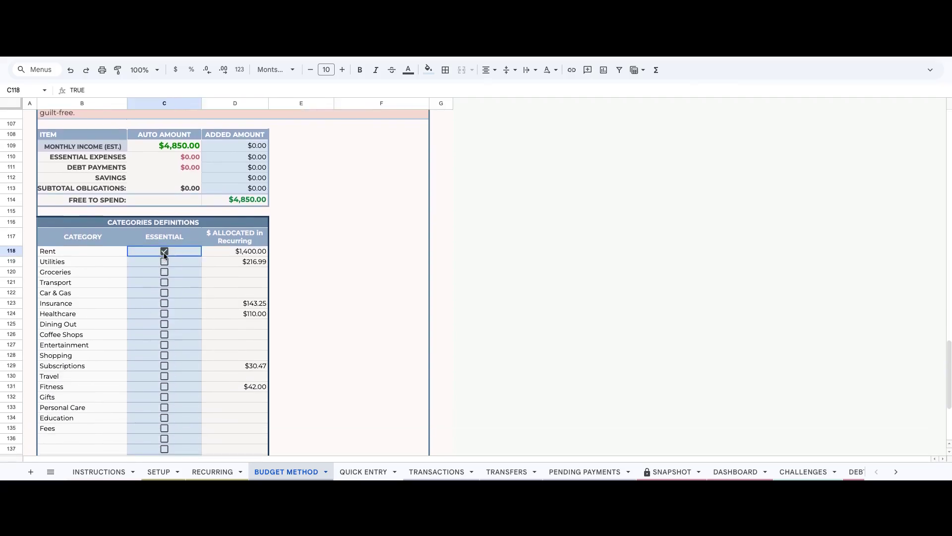
left_click(164, 303)
left_click(166, 312)
scroll(168, 166, "up", 1)
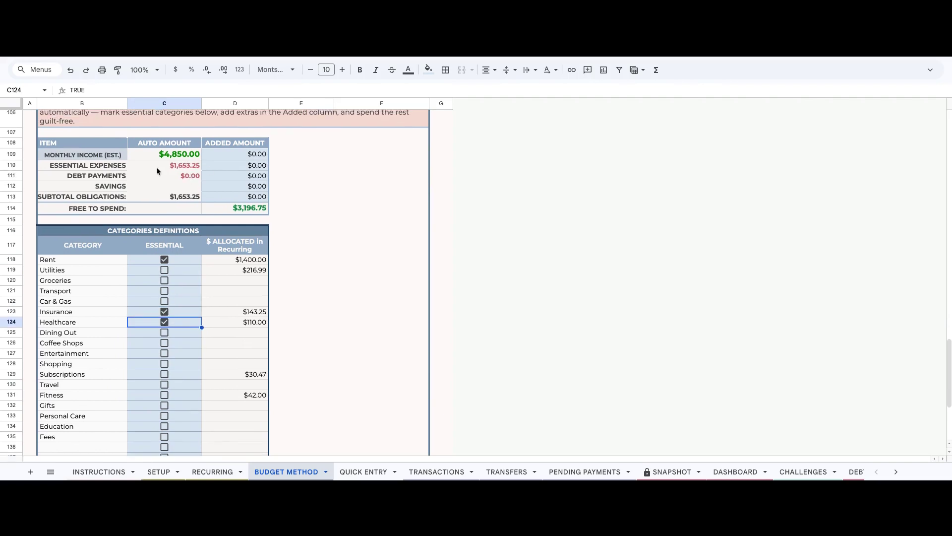
left_click(155, 188)
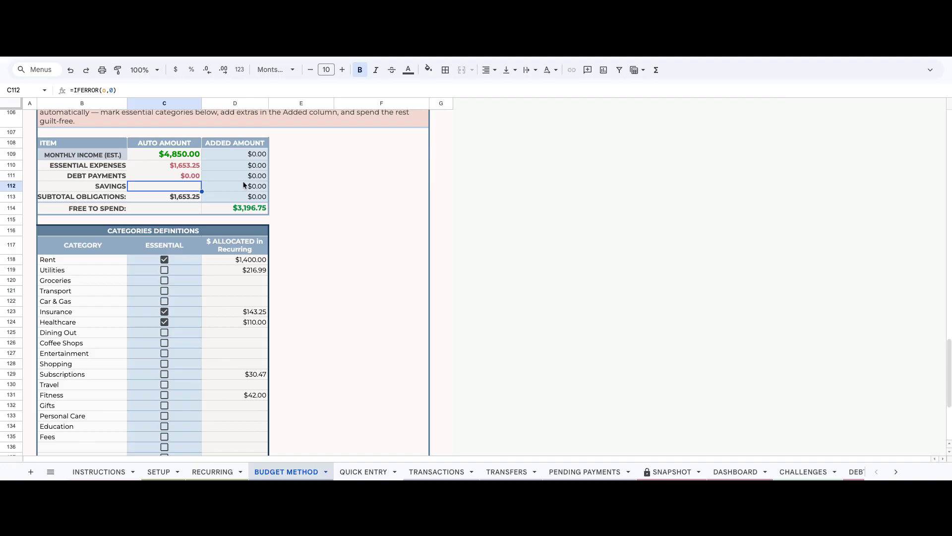
On the TRANSACTIONS sheet, set the first entry's account to Credit Card - Sapphire and its amount to $350.
left_click(436, 471)
left_click(150, 143)
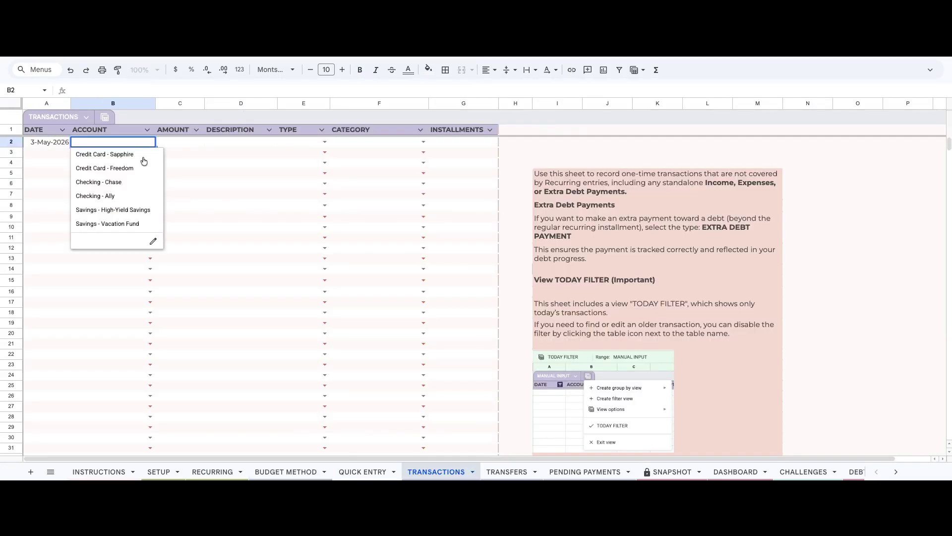
left_click(144, 161)
left_click(184, 145)
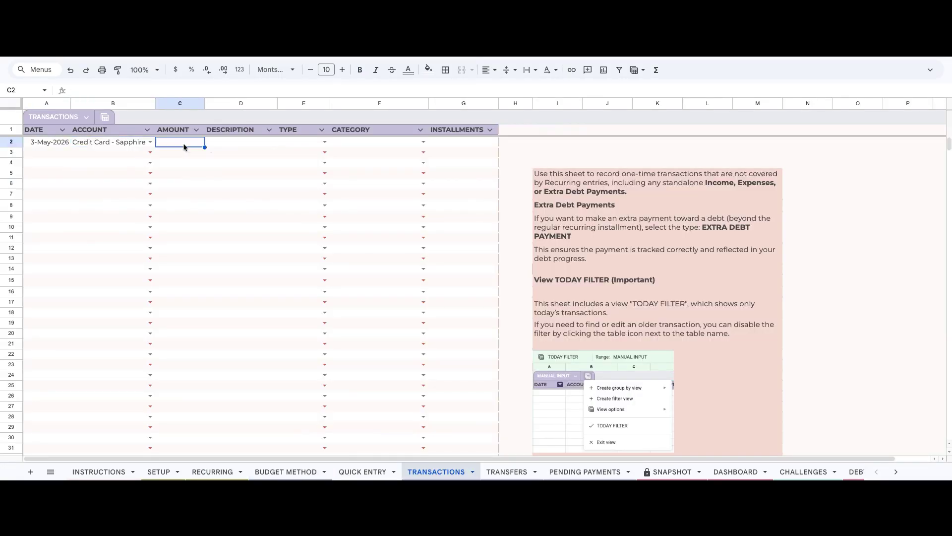
type("350")
key("Return")
Describe the first transaction as "gas station" and set its type to EXPENSES.
double_click(254, 141)
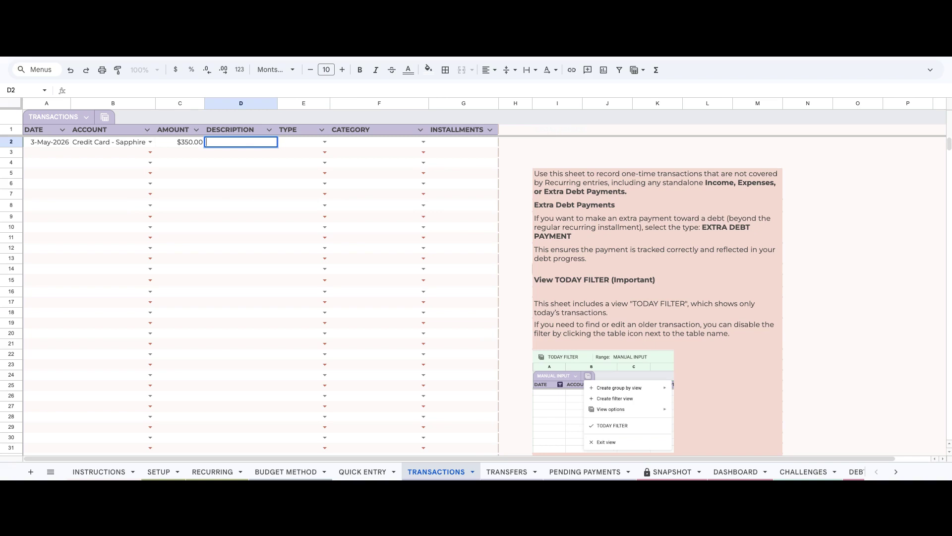
left_click(325, 142)
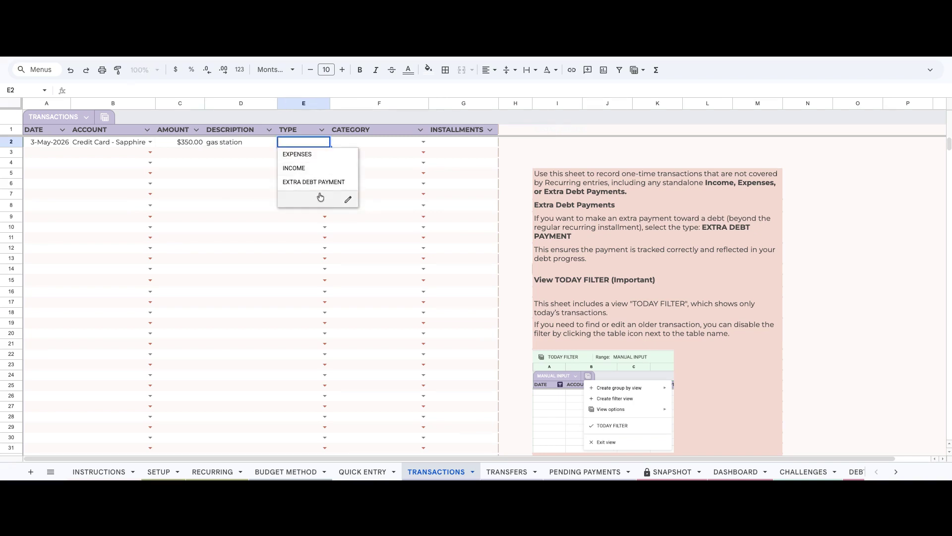
left_click(322, 155)
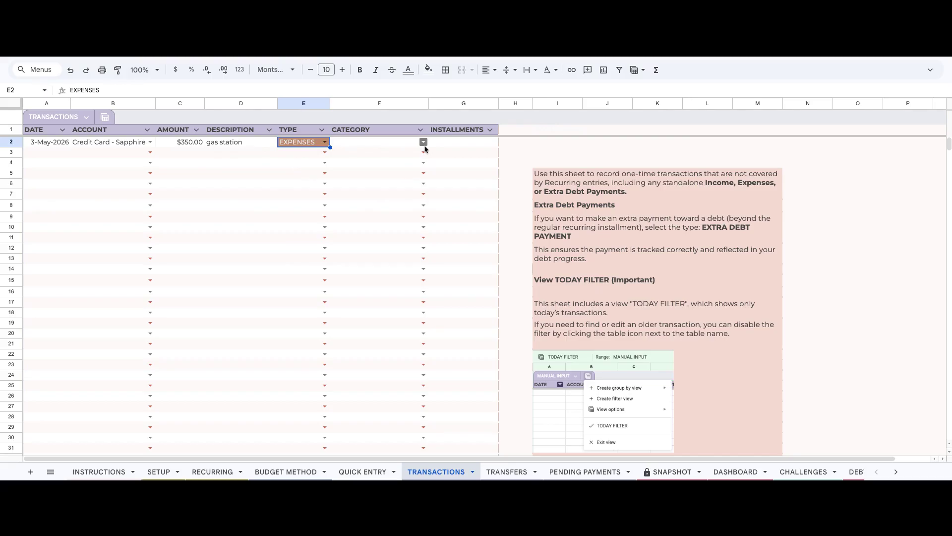
Set the gas station transaction's category to Car & Gas and select its installments cell.
left_click(423, 145)
left_click(448, 145)
left_click(411, 145)
left_click(422, 142)
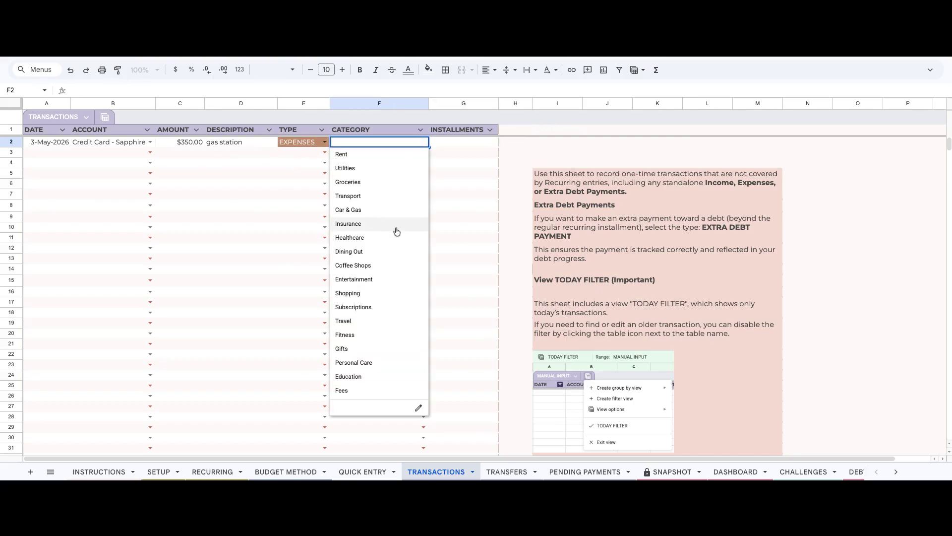
left_click(395, 209)
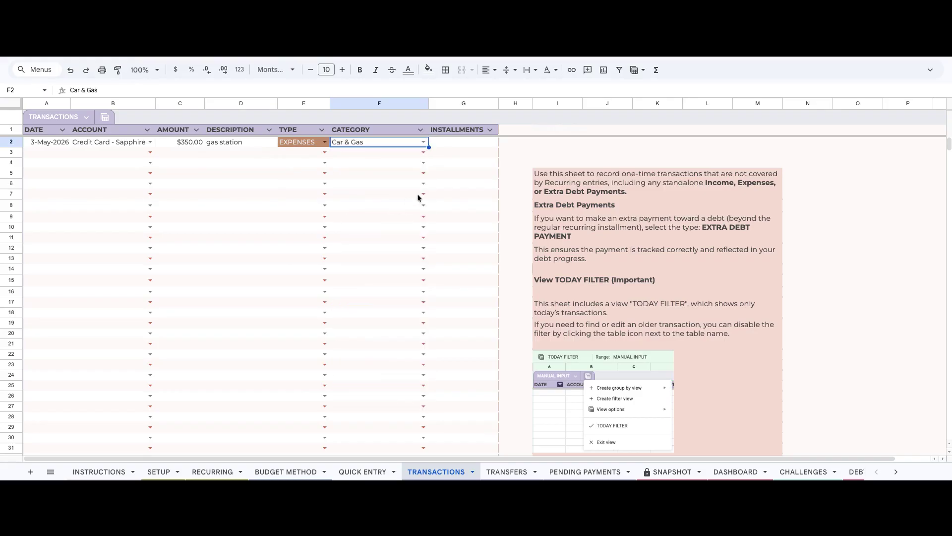
left_click(469, 146)
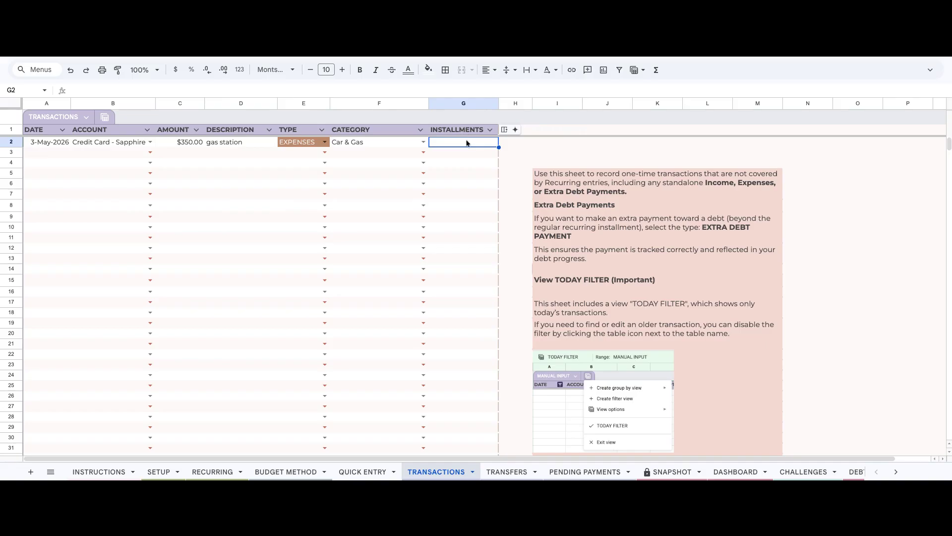
Apply the TODAY FILTER view to the TRANSACTIONS table and exit the view.
left_click(104, 117)
left_click(143, 178)
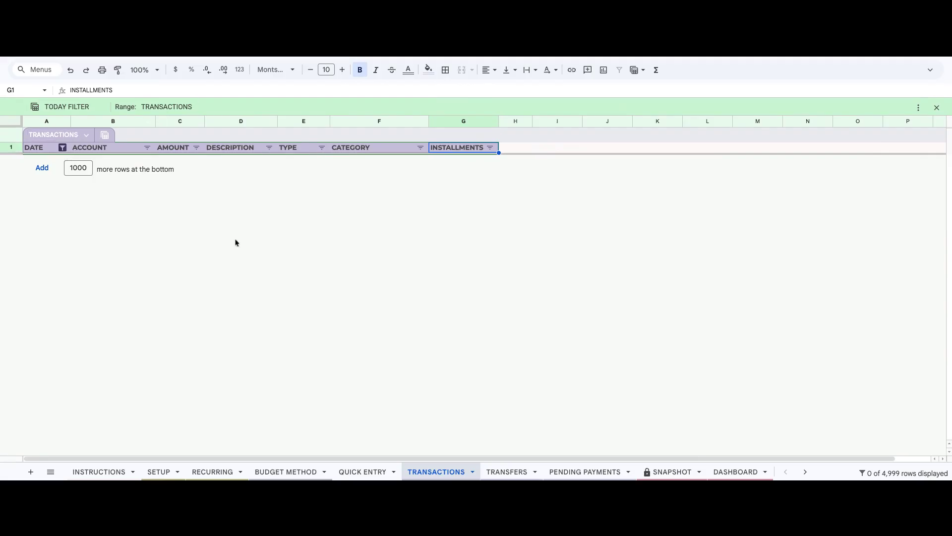
left_click(87, 135)
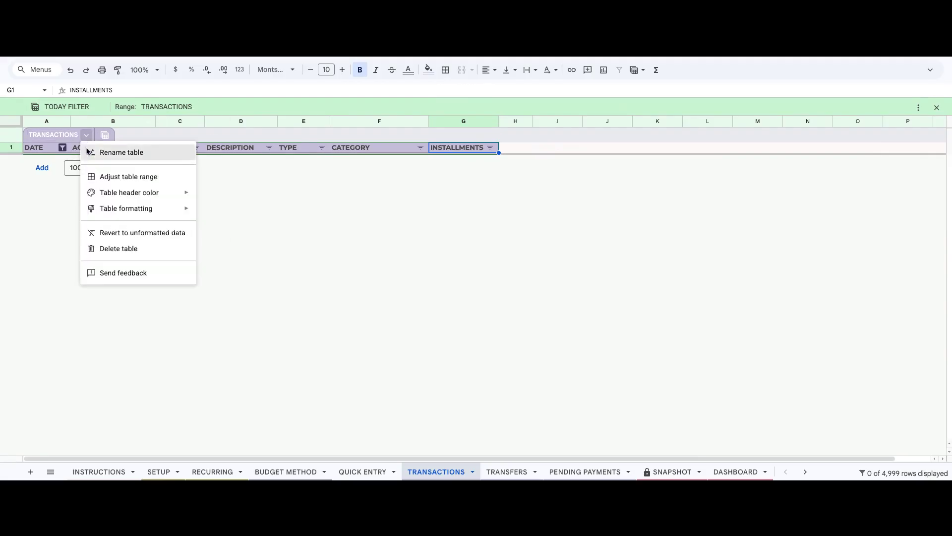
left_click(106, 136)
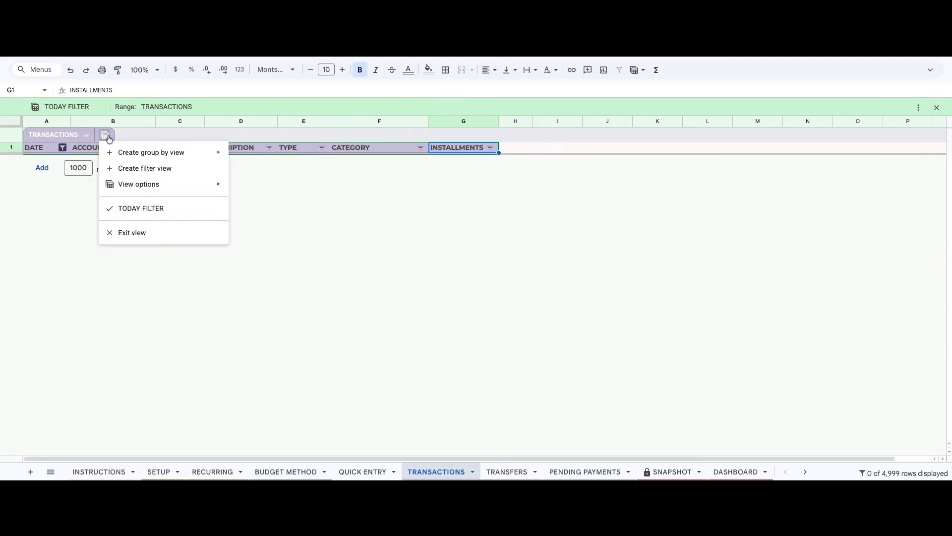
left_click(148, 232)
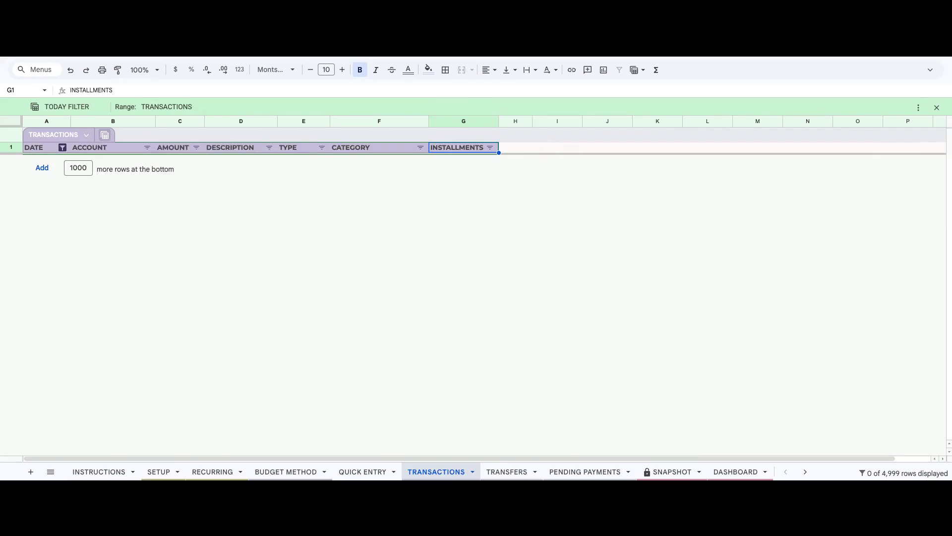
left_click(105, 135)
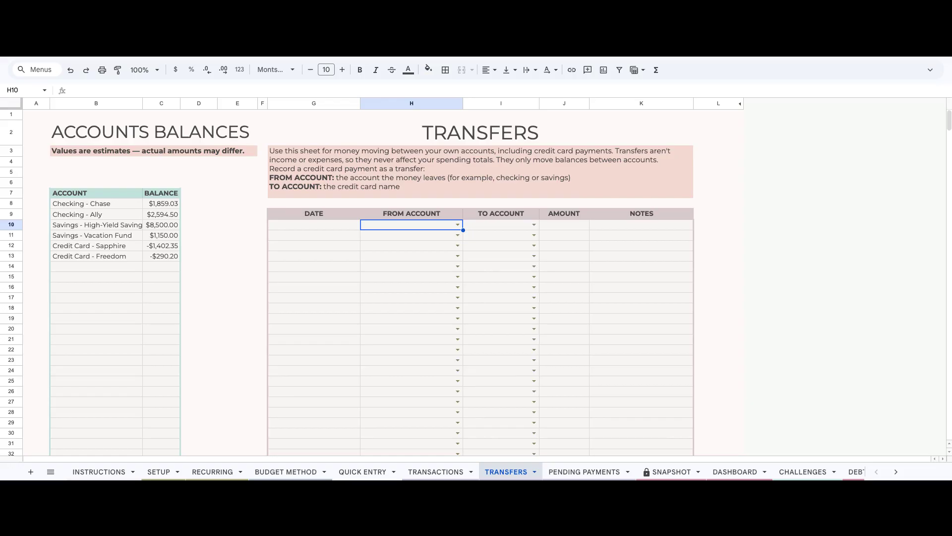
Start the first transfer in the TRANSFERS table with the date 24-Jul-2026 and Checking - Ally as the from account.
double_click(341, 225)
left_click(347, 316)
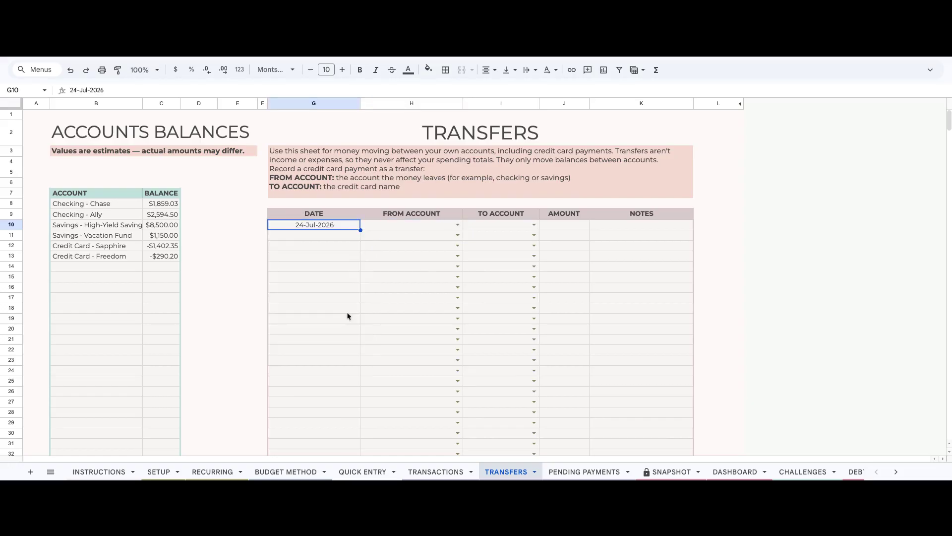
left_click(457, 225)
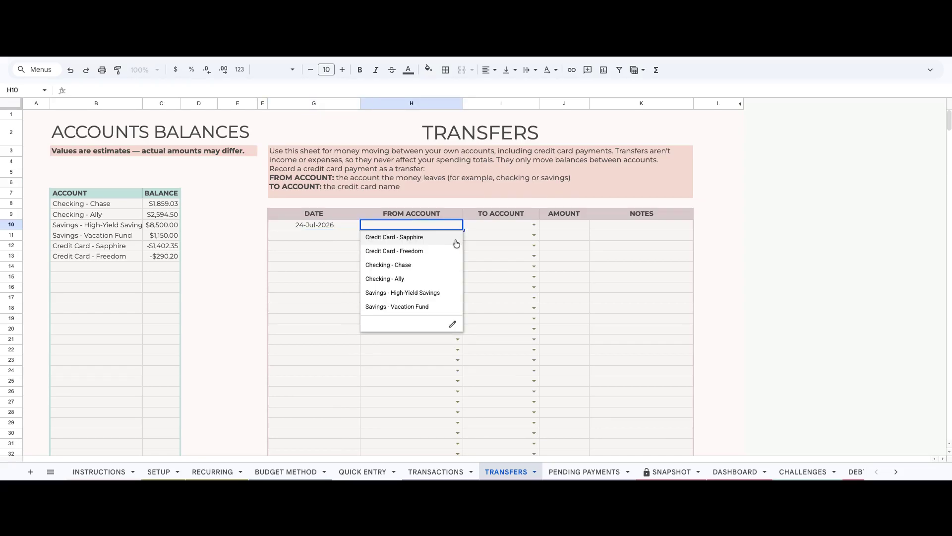
left_click(456, 242)
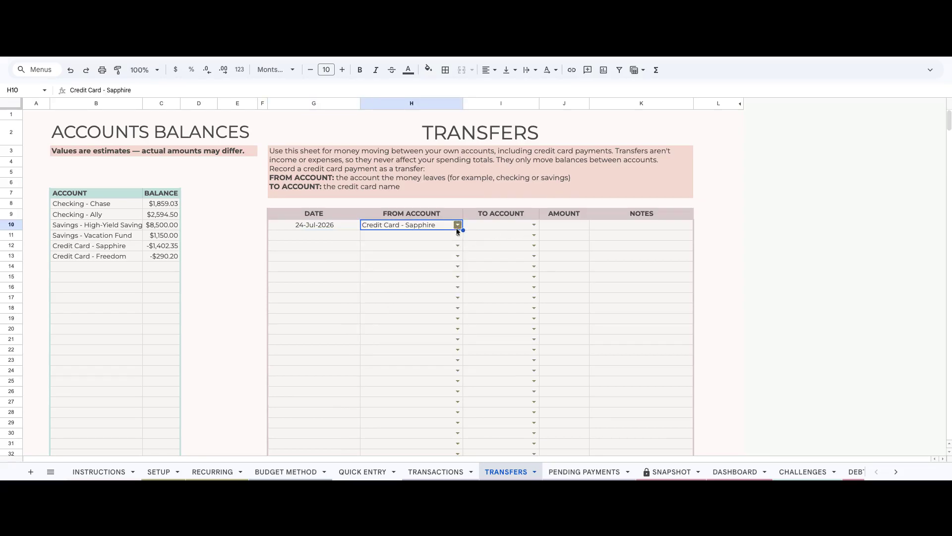
left_click(533, 225)
left_click(456, 225)
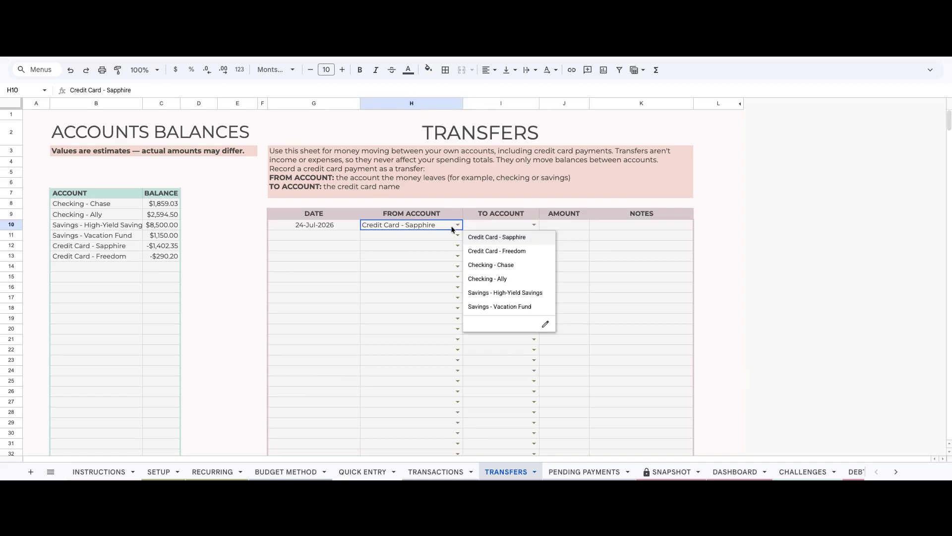
left_click(436, 279)
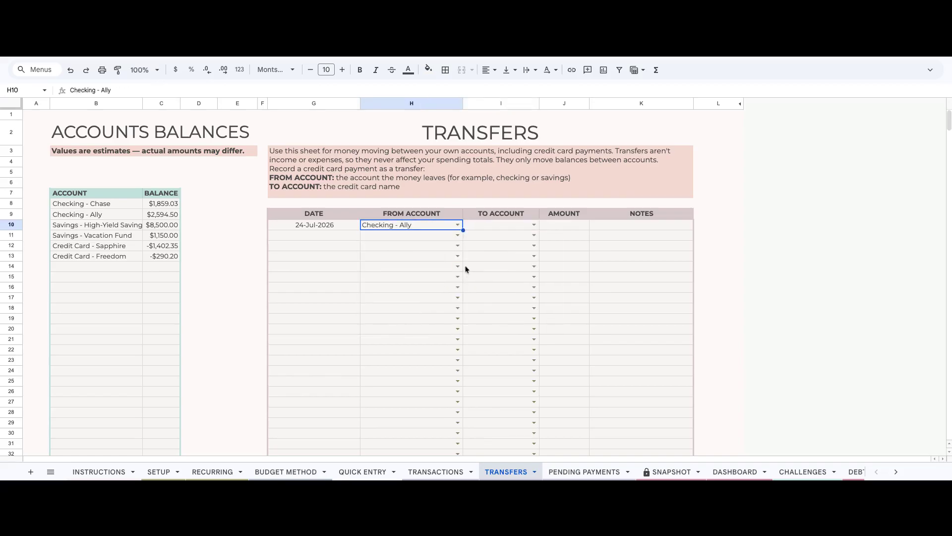
Set the first transfer's to account to Checking - Chase and its amount to $100.
left_click(534, 226)
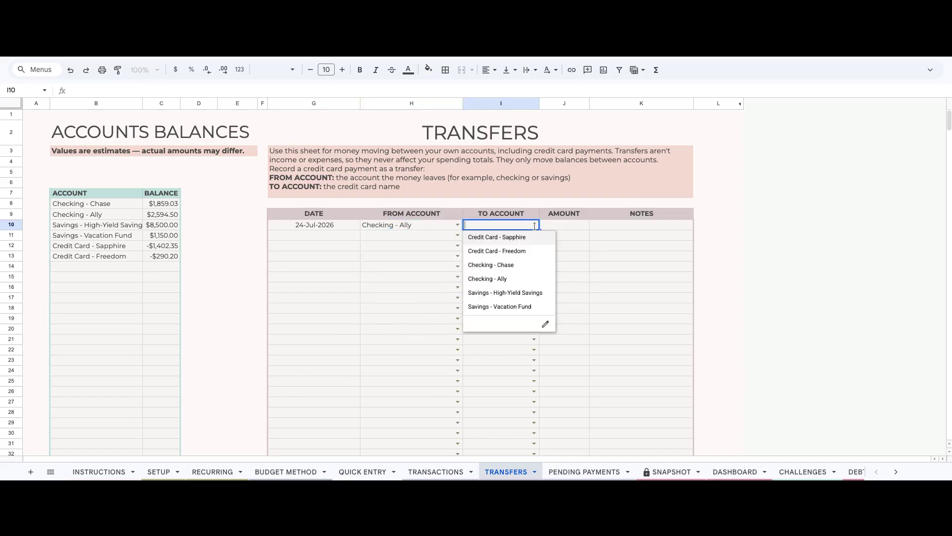
left_click(533, 266)
left_click(570, 230)
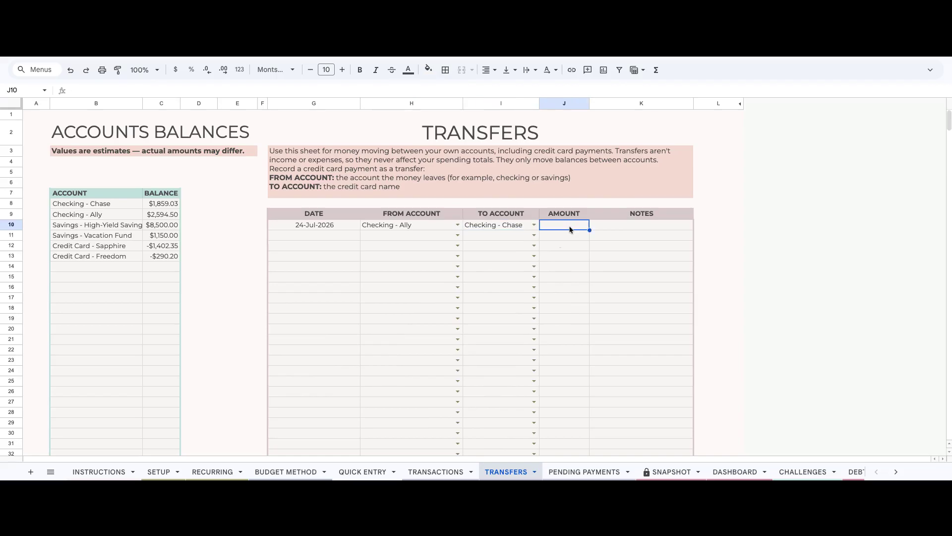
type("1")
key("Return")
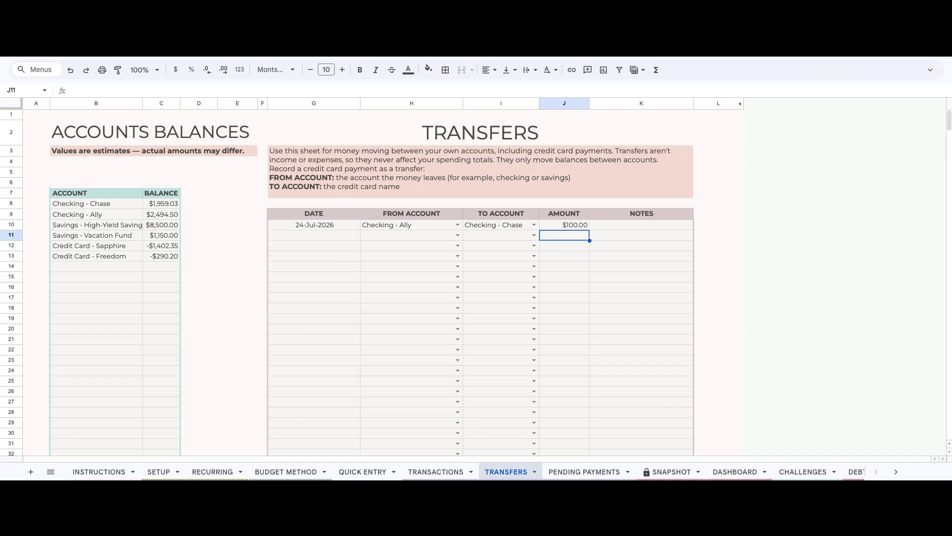
Date the second row of the TRANSFERS table 22-Jul-2026.
key("Up")
key("Right")
key("Down")
key("Left")
key("Left")
key("Left")
key("Left")
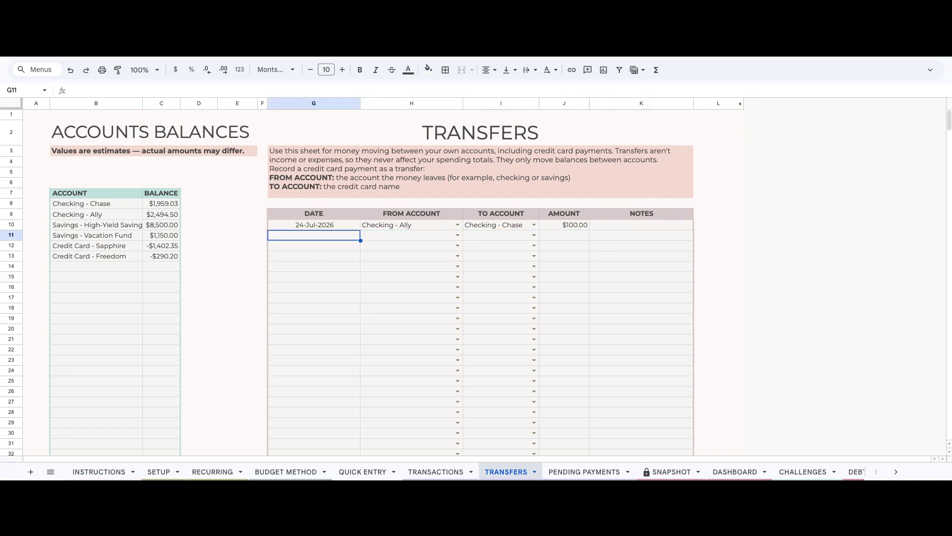
double_click(322, 240)
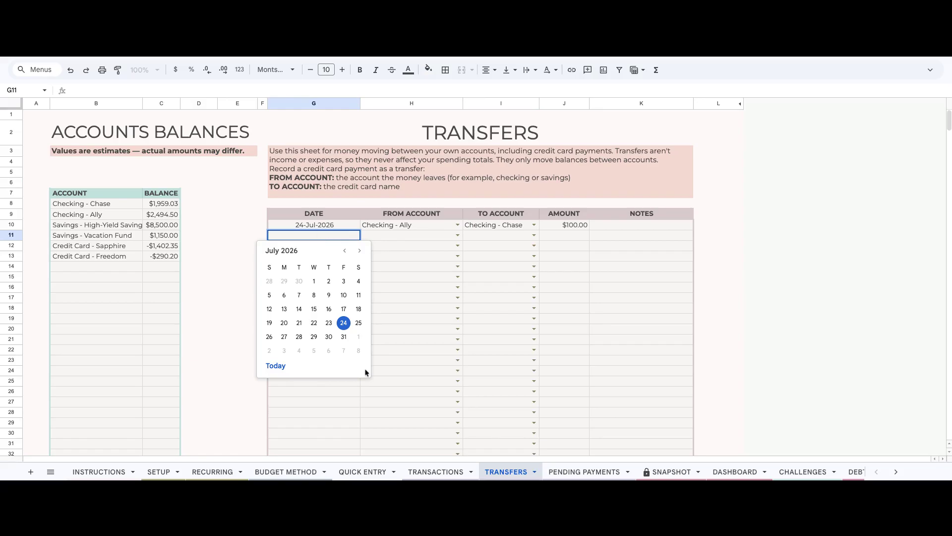
left_click(314, 324)
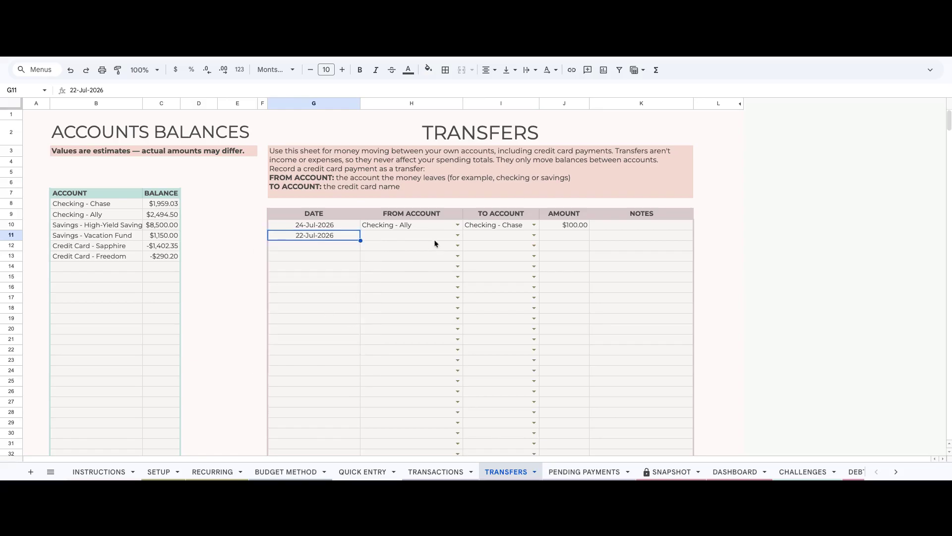
Set the second transfer from Checking - Chase to Credit Card - Sapphire and select its amount cell.
left_click(456, 236)
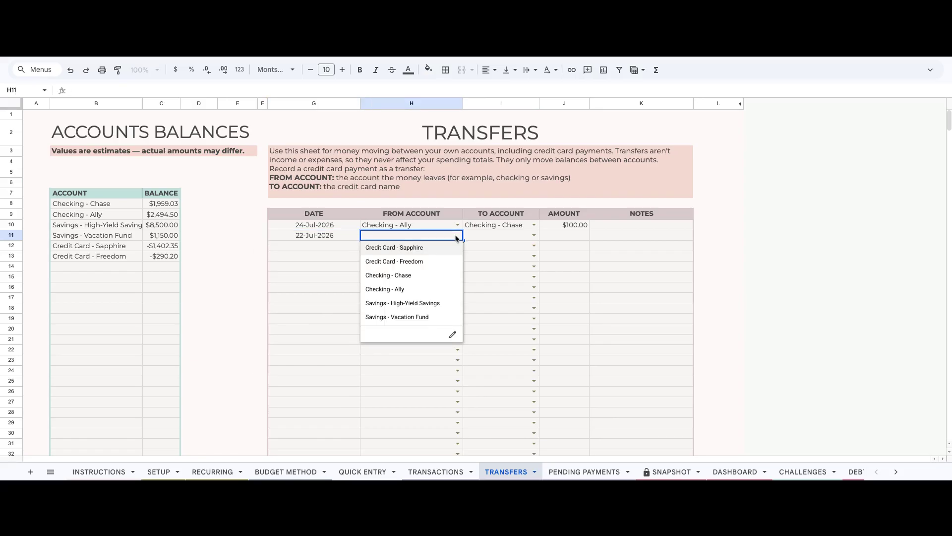
left_click(400, 276)
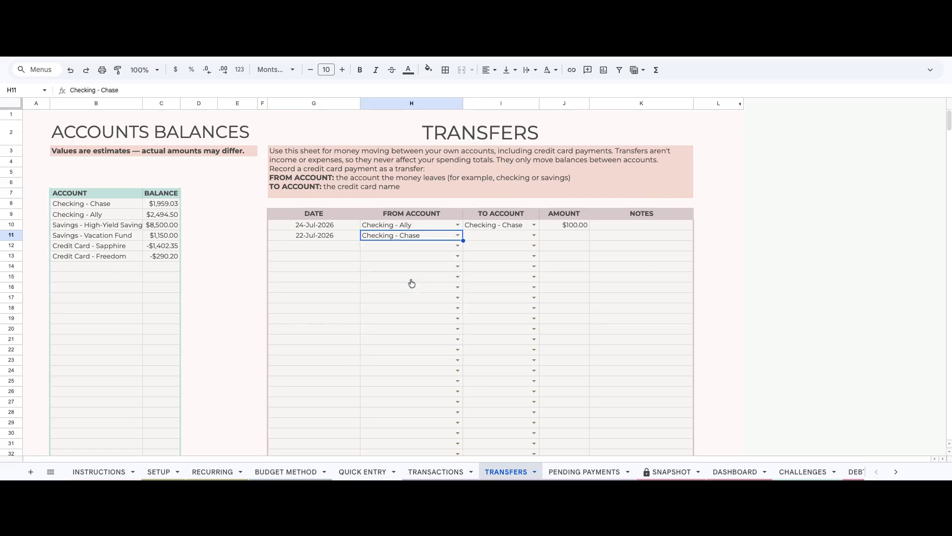
left_click(533, 235)
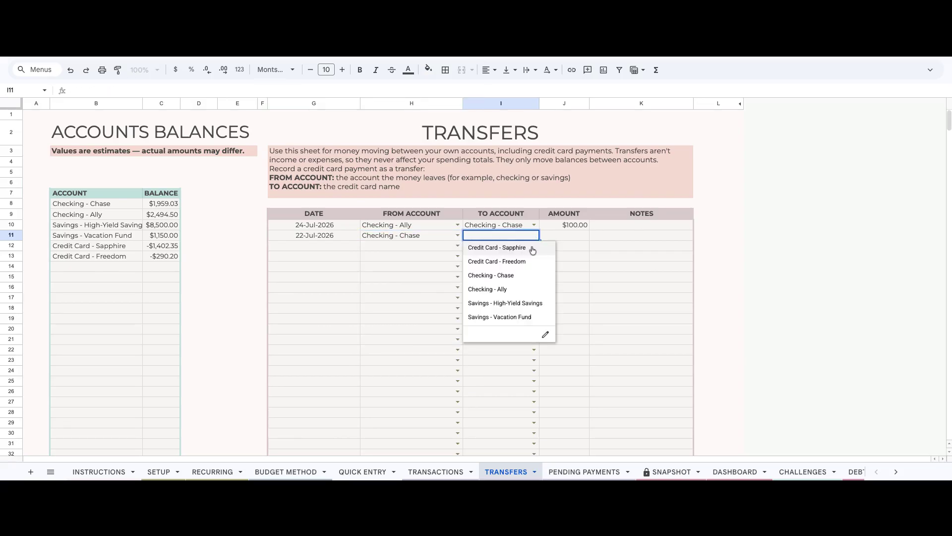
left_click(532, 249)
left_click(571, 240)
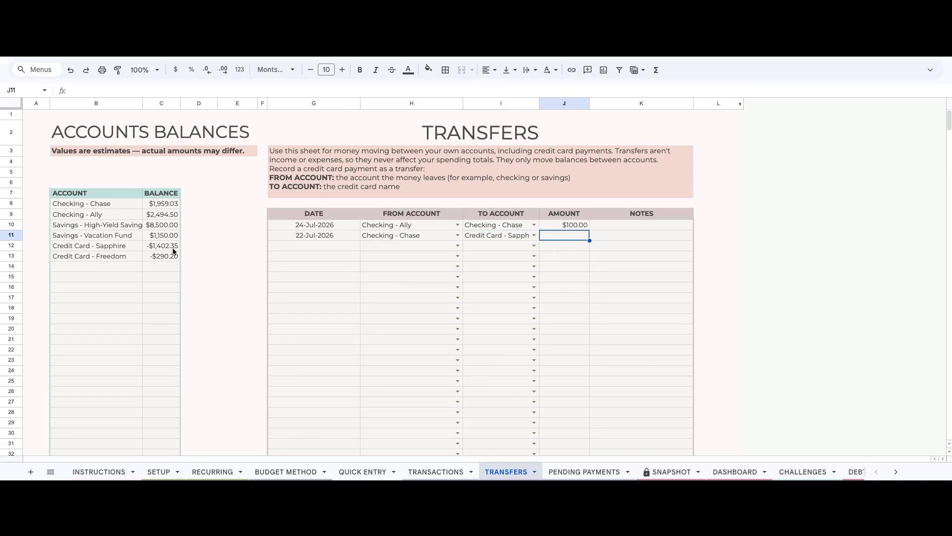
On the PENDING PAYMENTS sheet, assign Credit Card - Freedom to the 22-May-2026 therapy session and mark it as paid.
key("ctrl+shift+Page_Down")
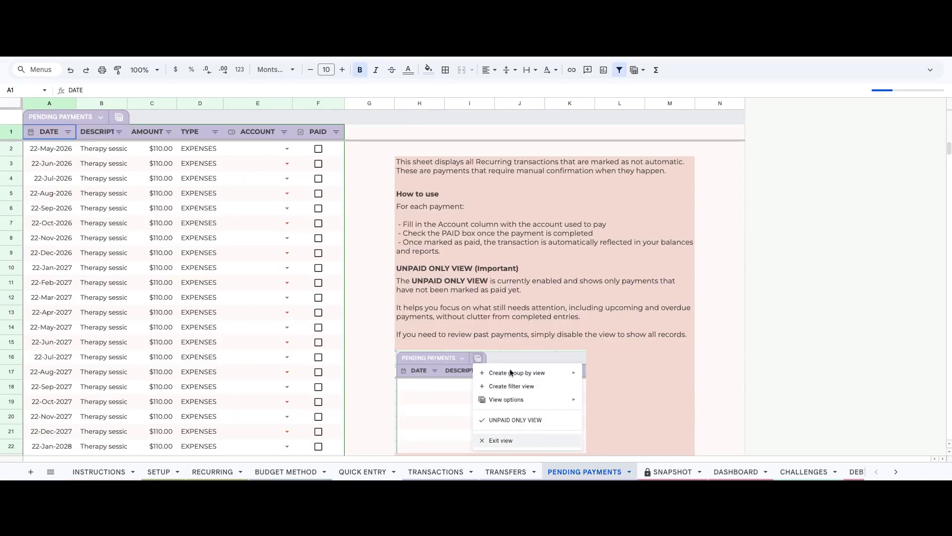
left_click(286, 149)
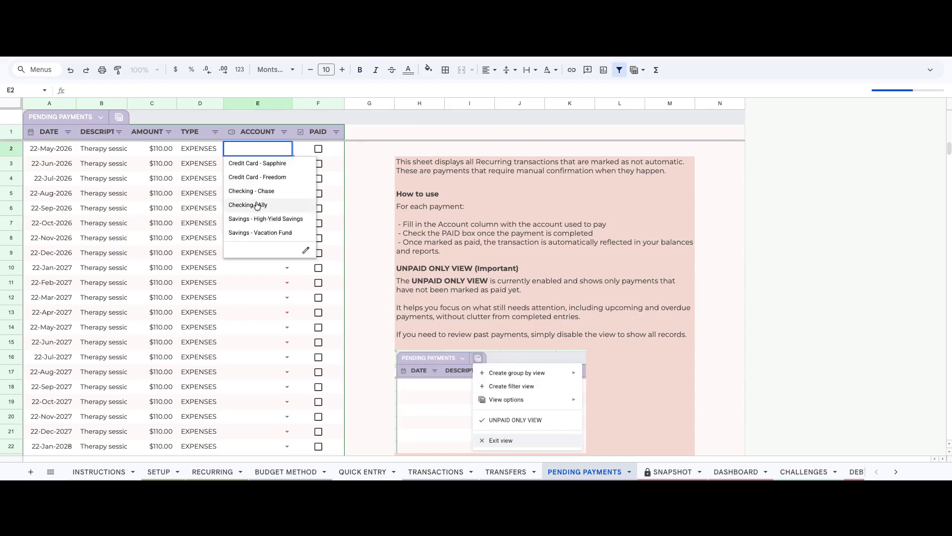
left_click(264, 180)
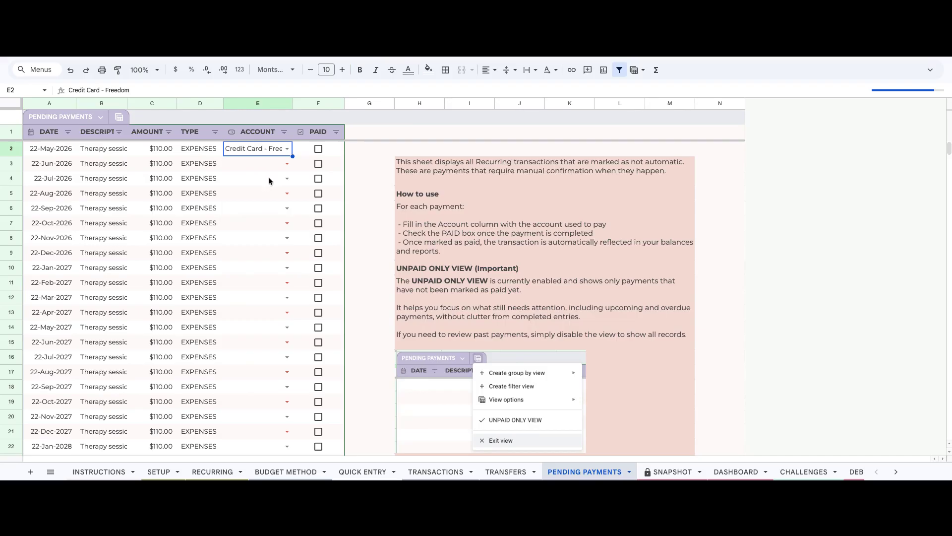
left_click(317, 149)
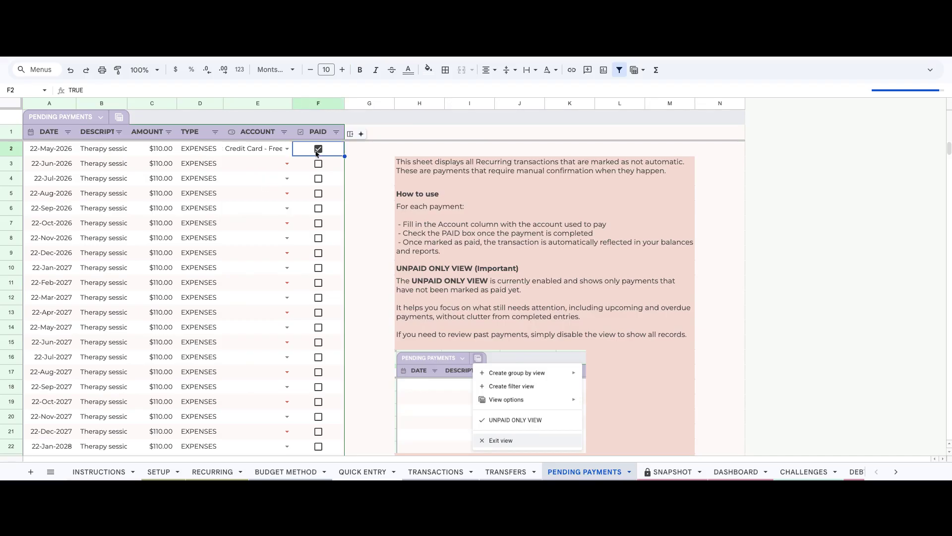
left_click(287, 163)
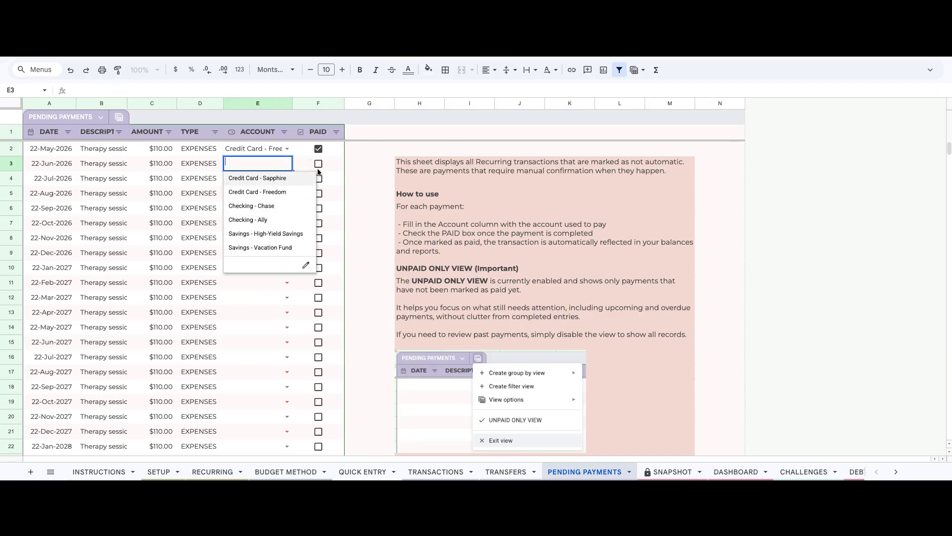
left_click(337, 161)
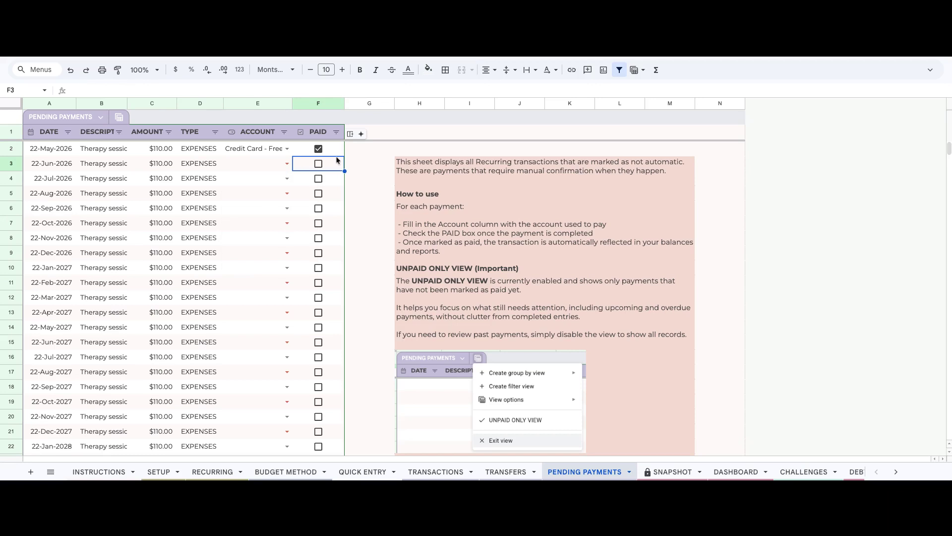
Apply the UNPAID ONLY VIEW to the PENDING PAYMENTS table and reopen the table's view options.
left_click(101, 118)
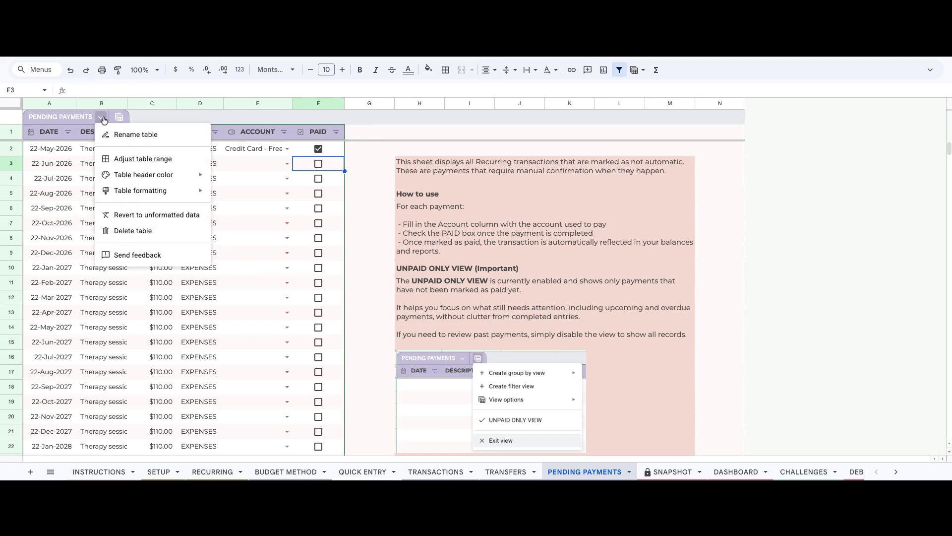
left_click(103, 118)
left_click(119, 117)
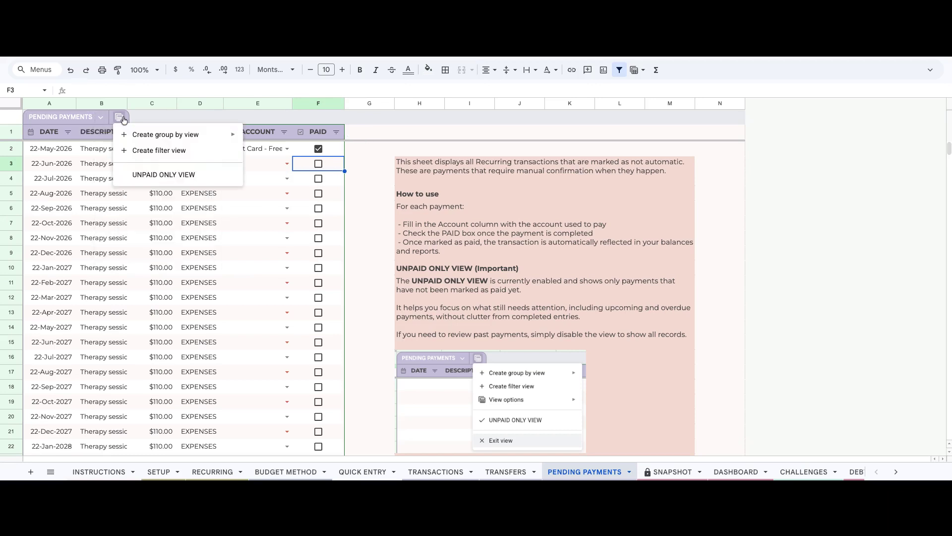
left_click(163, 175)
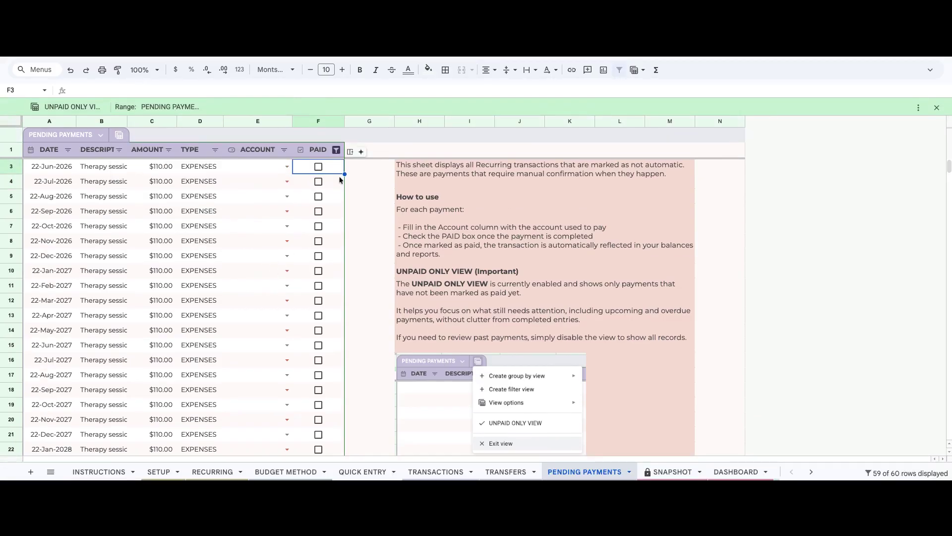
left_click(119, 135)
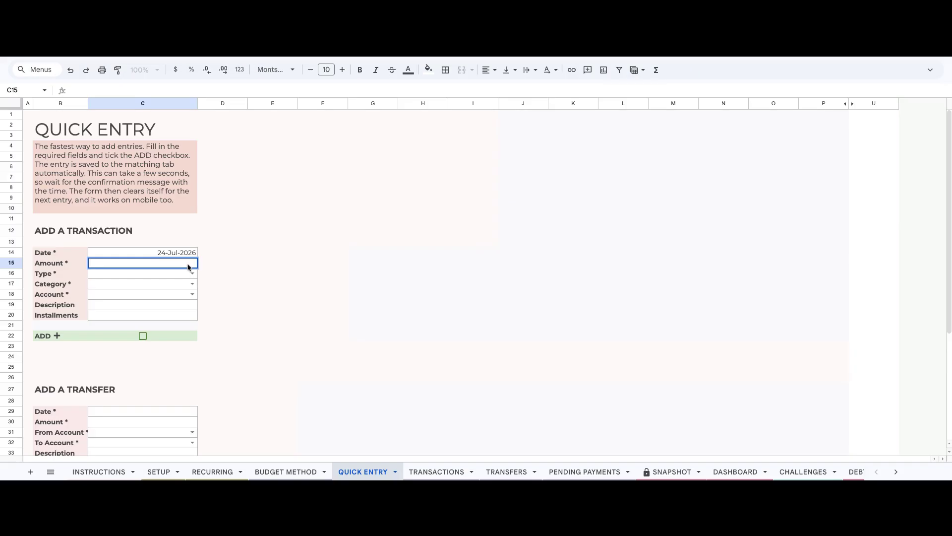
In the QUICK ENTRY transaction form, enter amount 20, type EXPENSES, category Coffee Shops and account Credit Card - Sapphire.
type("20")
key("Return")
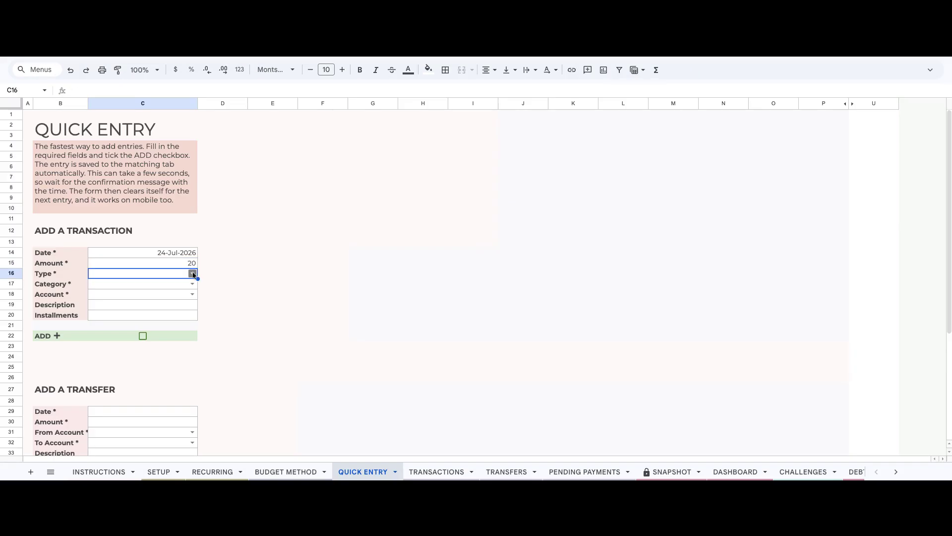
left_click(192, 273)
left_click(172, 292)
left_click(192, 294)
left_click(182, 308)
Enter 20 as the quick entry's description and add the entry to the transactions.
left_click(181, 307)
type("20")
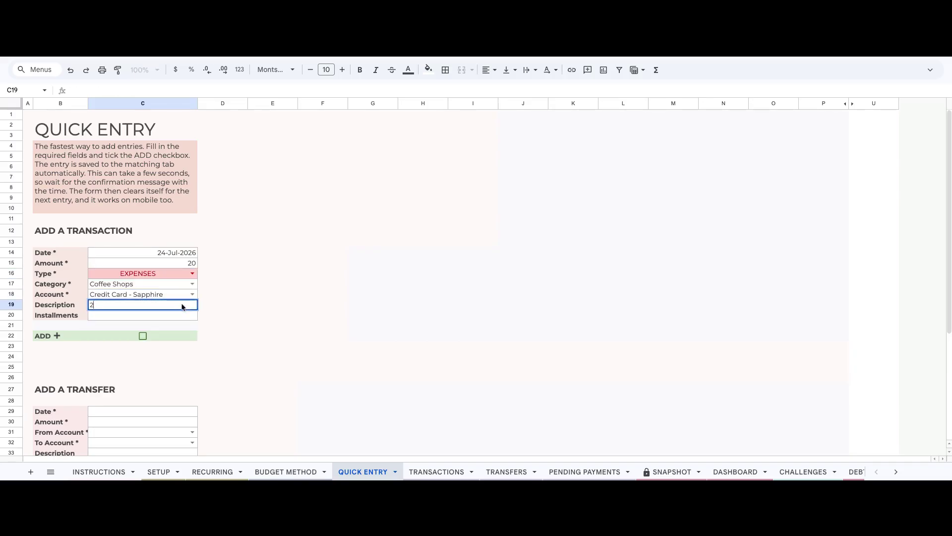
key("Return")
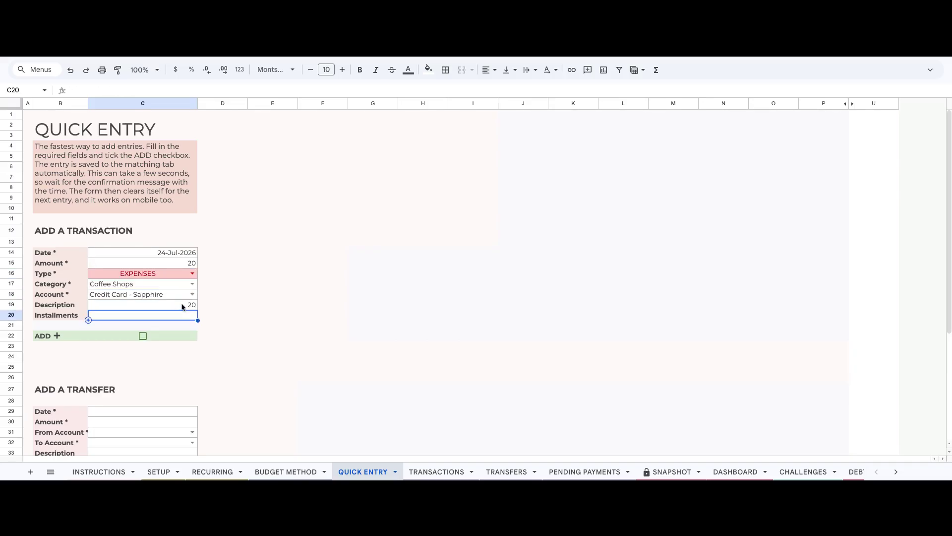
left_click(143, 336)
left_click(220, 367)
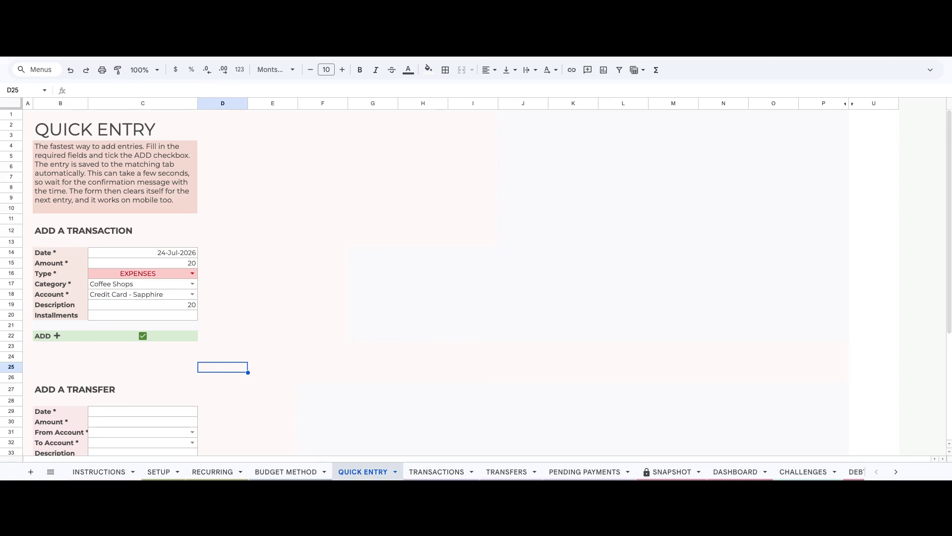
scroll(476, 281, "down", 2)
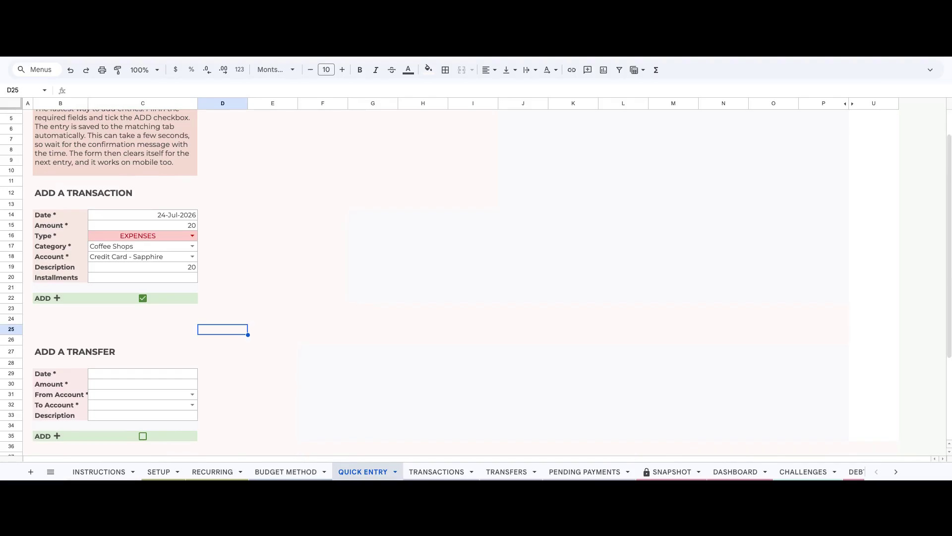
left_click(196, 341)
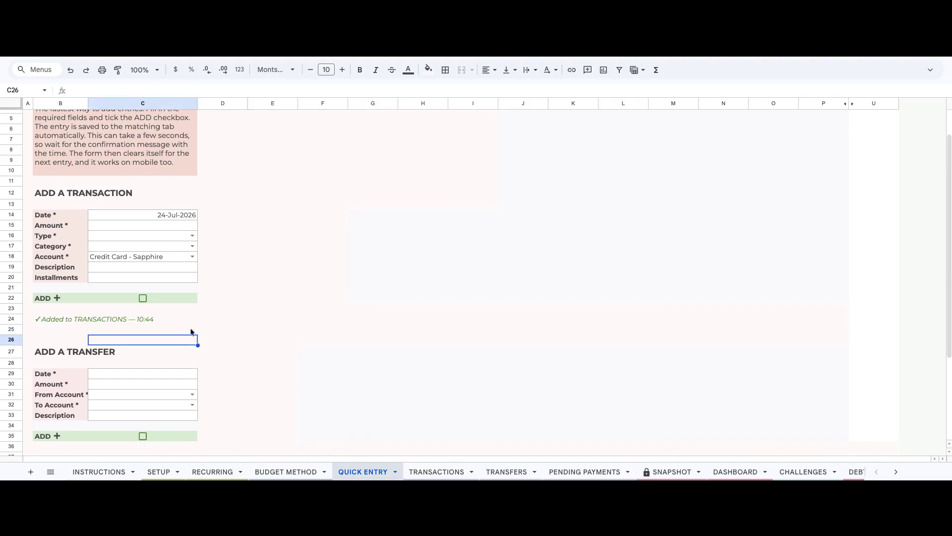
Check the TRANSACTIONS sheet for the added entry, and review the SNAPSHOT sheet's budget, credit card, debt, savings and upcoming bills sections.
left_click(459, 471)
scroll(402, 434, "down", 10)
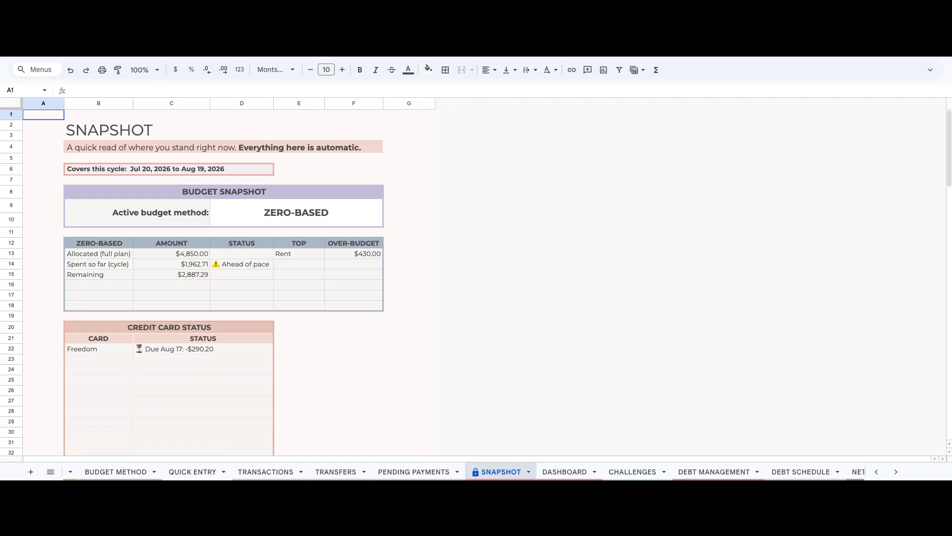
scroll(228, 283, "down", 1)
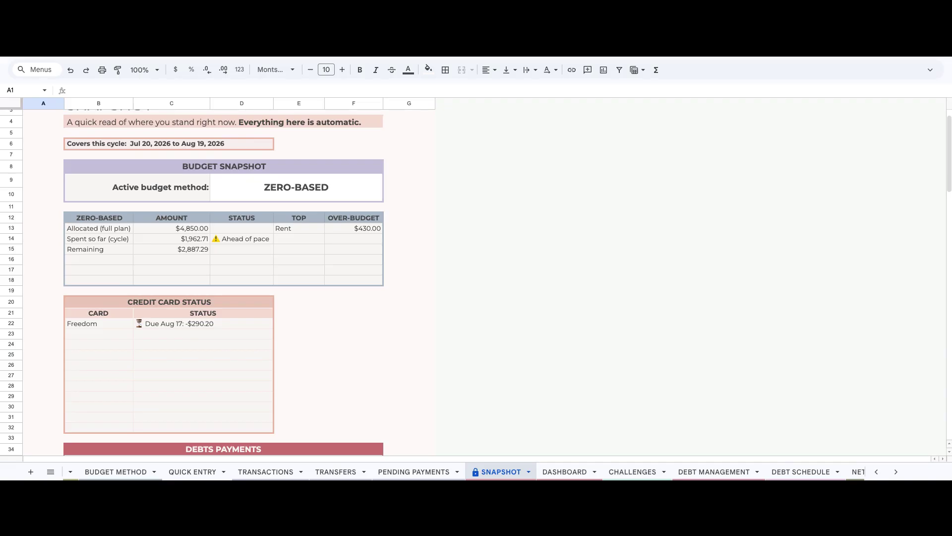
scroll(228, 282, "down", 3)
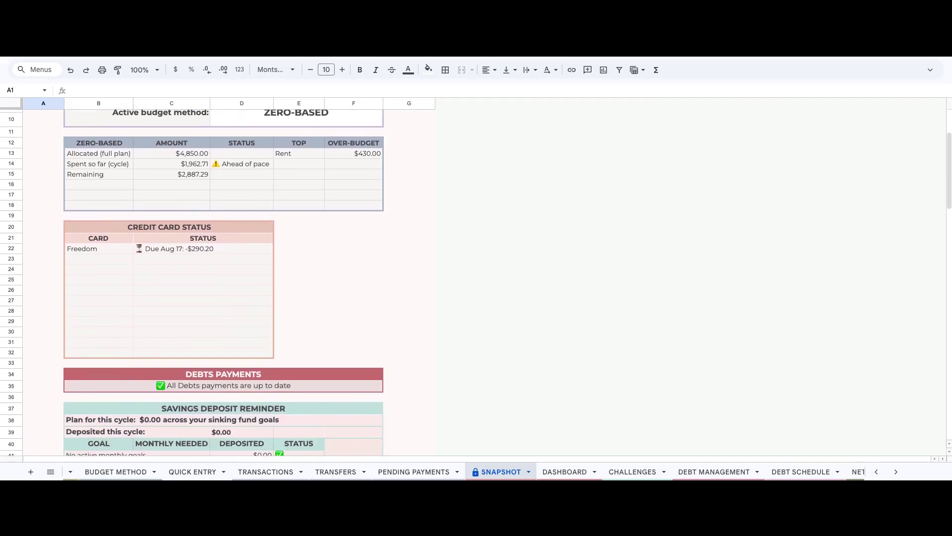
scroll(229, 282, "down", 4)
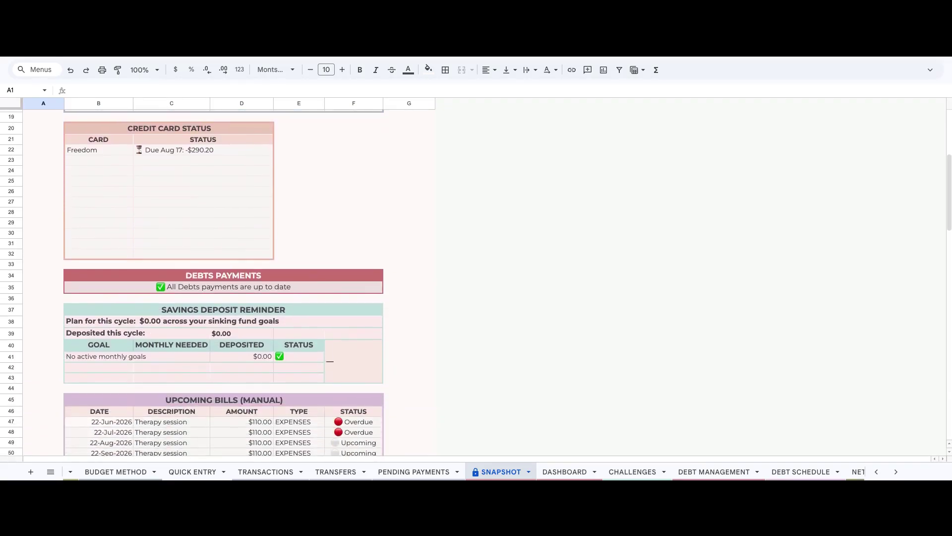
Review the SNAPSHOT sheet's manual and automatic upcoming bills and its account balances.
scroll(228, 283, "down", 3)
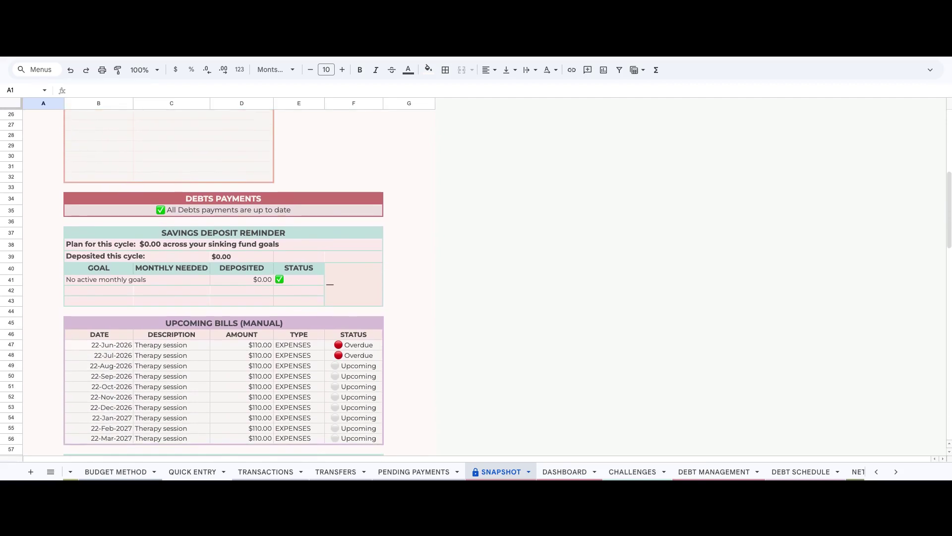
scroll(223, 282, "down", 3)
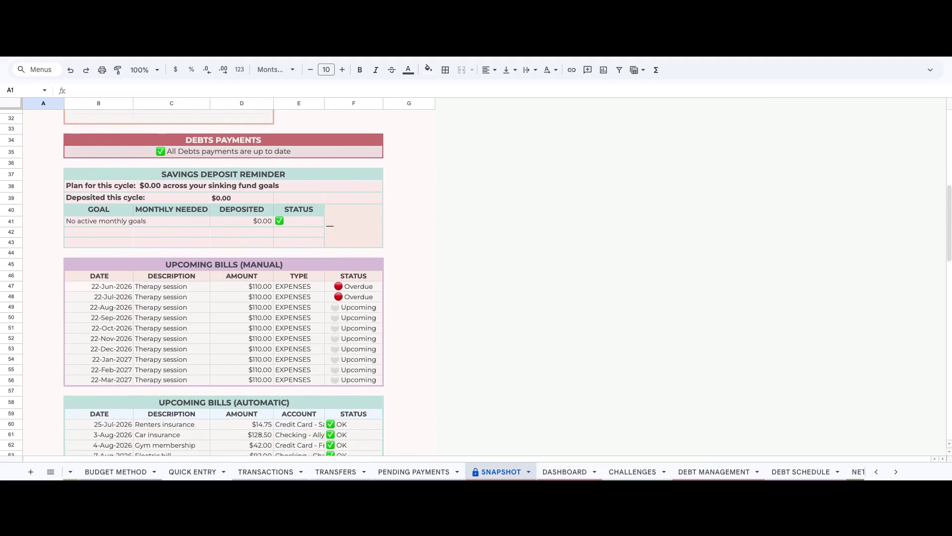
scroll(223, 282, "down", 3)
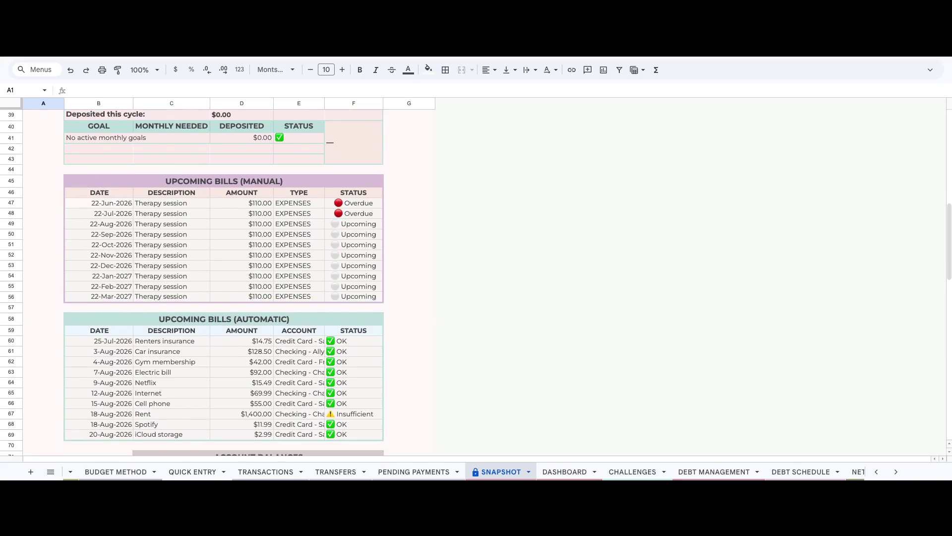
scroll(223, 283, "down", 3)
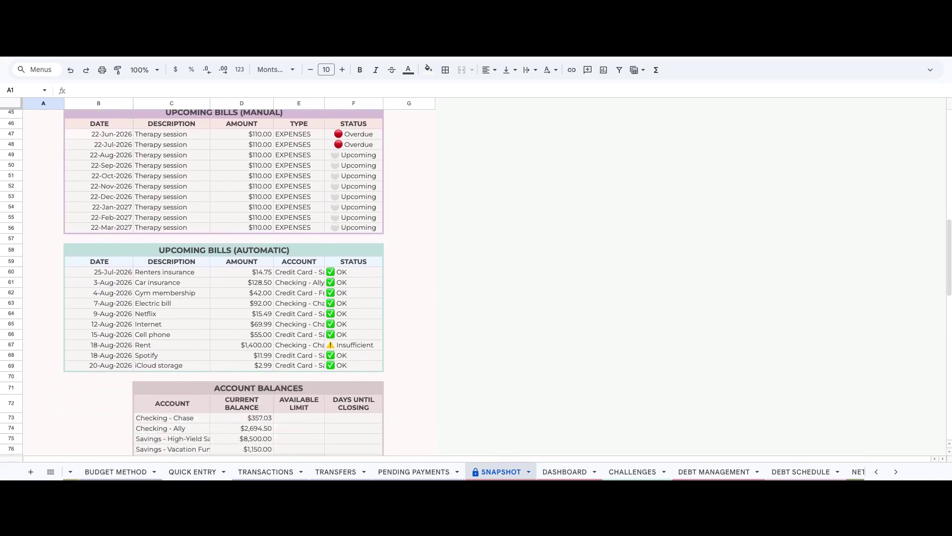
scroll(223, 283, "down", 3)
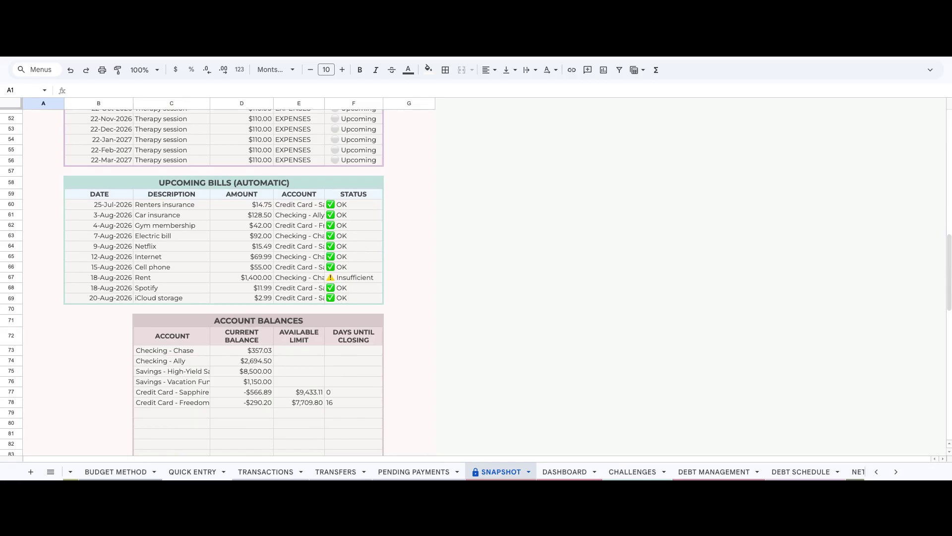
scroll(477, 281, "down", 3)
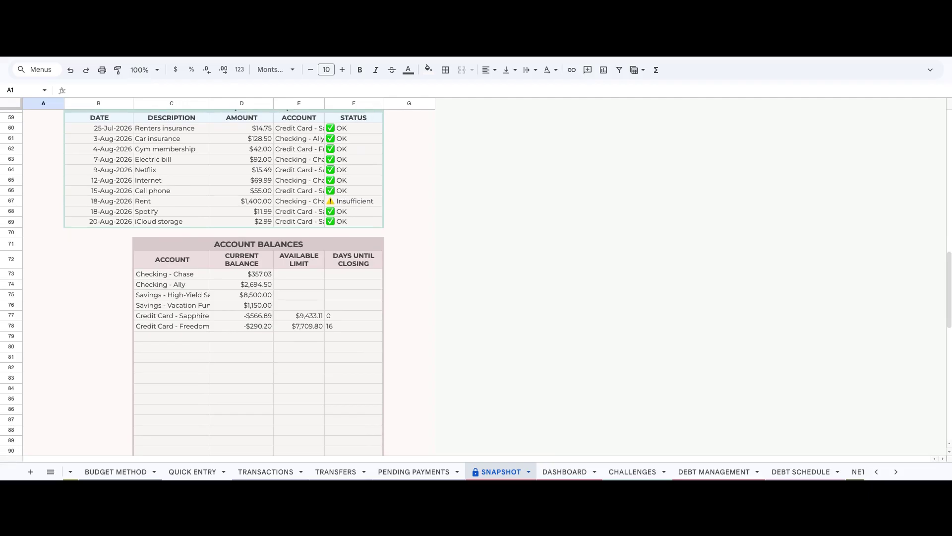
scroll(476, 281, "up", 20)
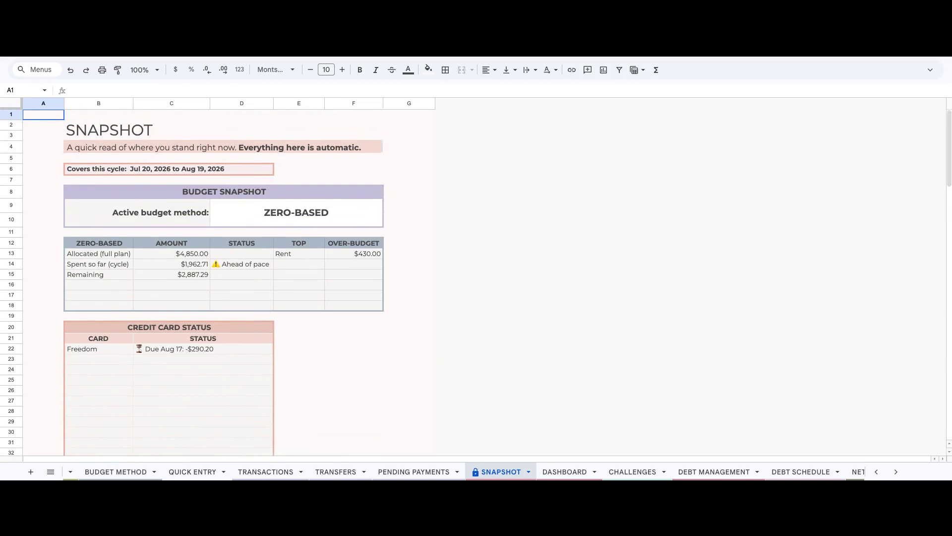
On the DASHBOARD sheet, set the View Period to Custom range.
key("ctrl+Page_Down")
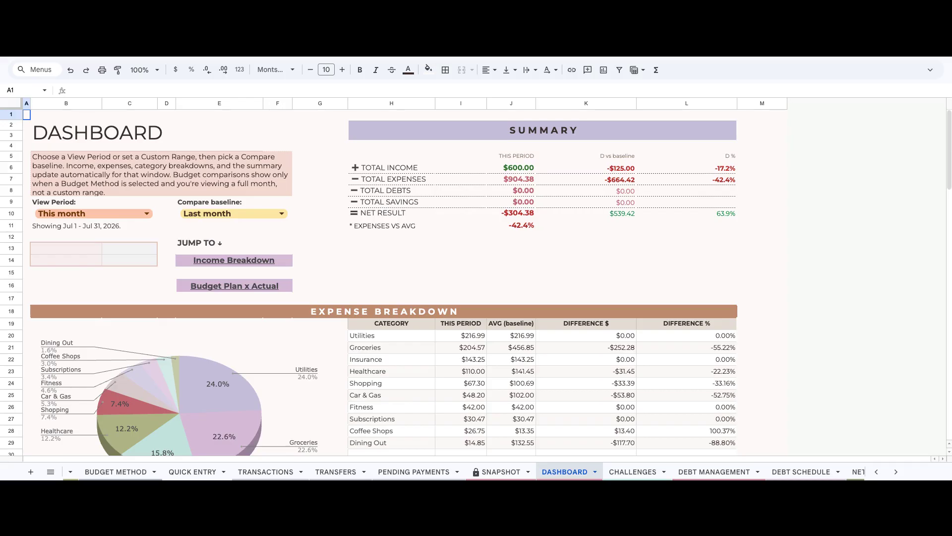
left_click(133, 213)
left_click(122, 260)
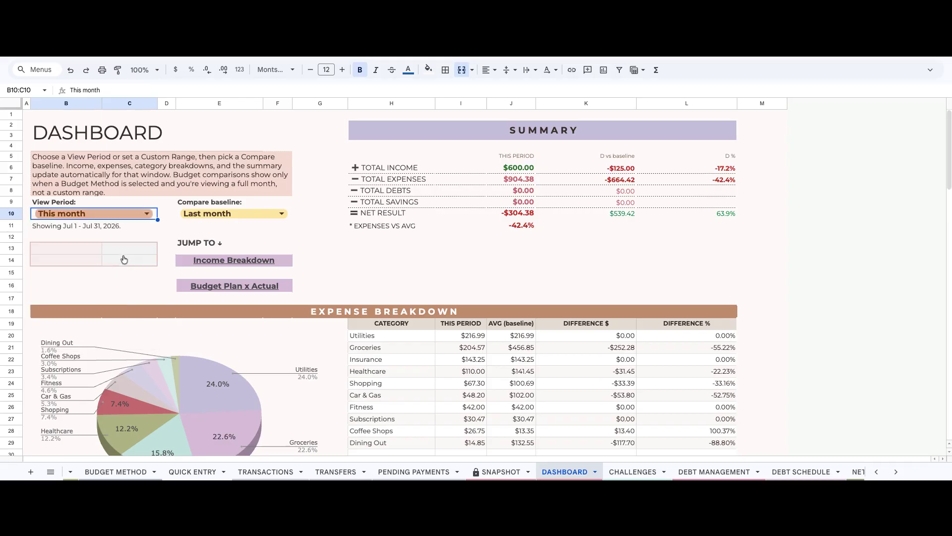
left_click(216, 218)
left_click(152, 202)
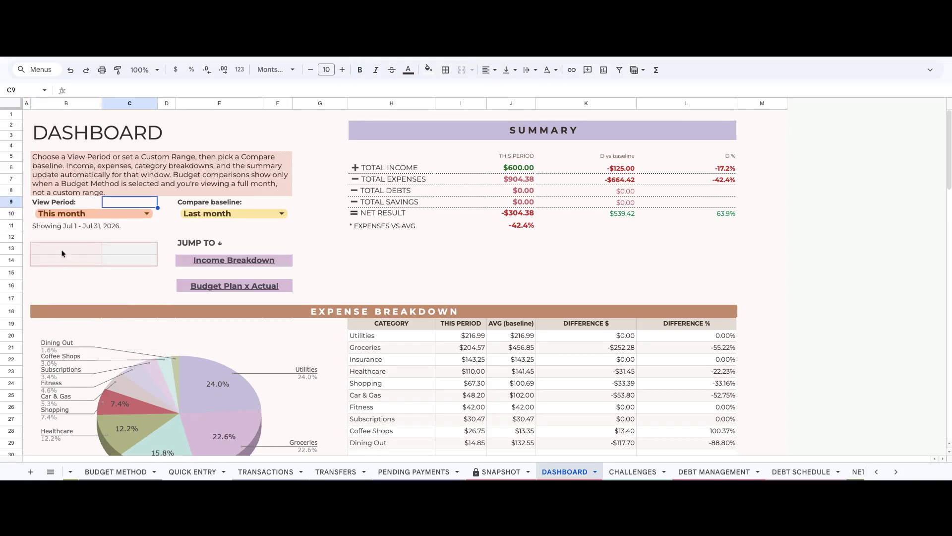
left_click(118, 214)
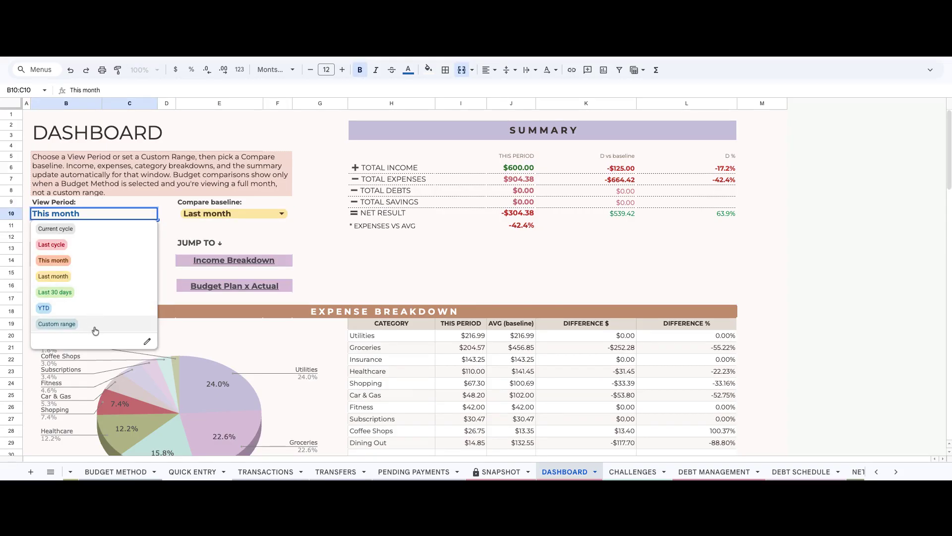
left_click(94, 328)
Set the custom range's start date to 09-Jun-26 and its end date to 23-Jul-26.
double_click(109, 248)
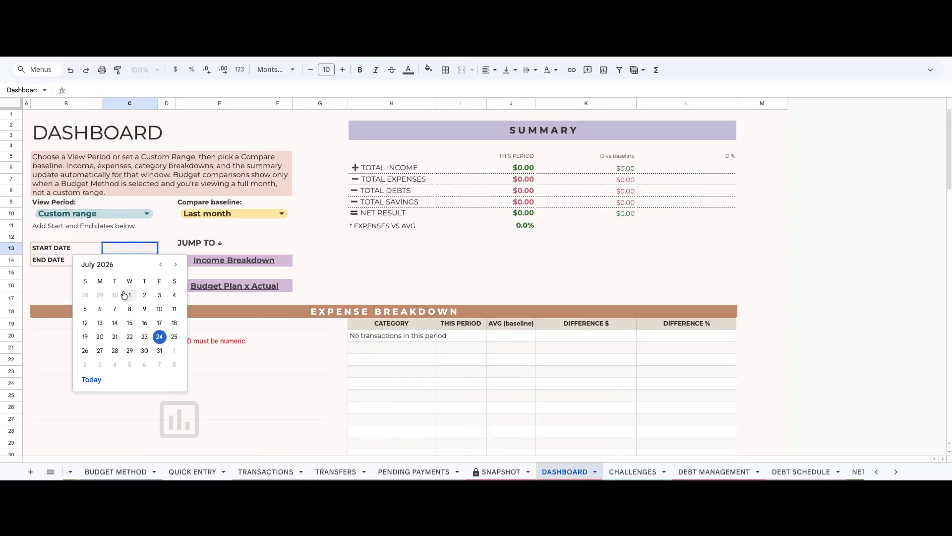
left_click(159, 266)
left_click(114, 309)
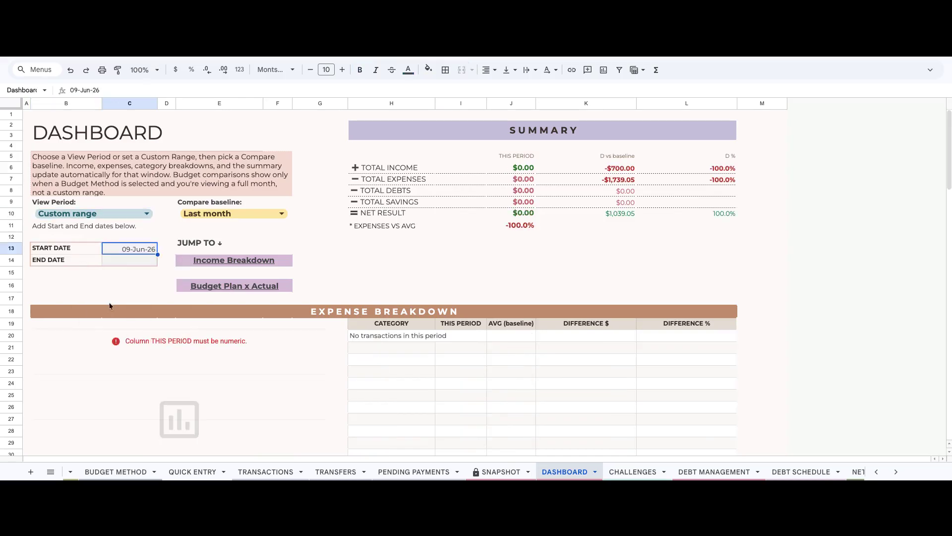
double_click(133, 264)
left_click(175, 276)
left_click(141, 350)
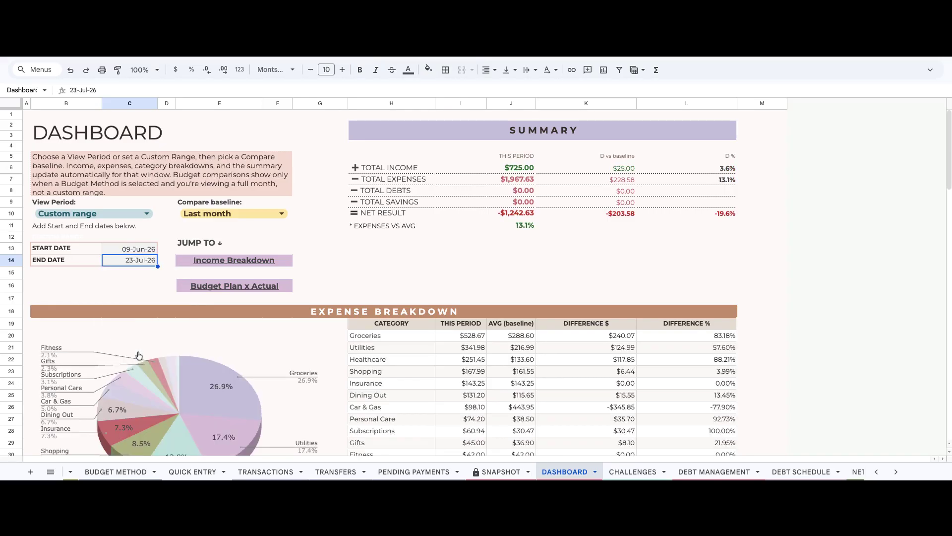
Review the DASHBOARD's expense breakdown, income breakdown and budget vs actual sections for the custom range.
scroll(384, 393, "down", 3)
scroll(591, 270, "up", 2)
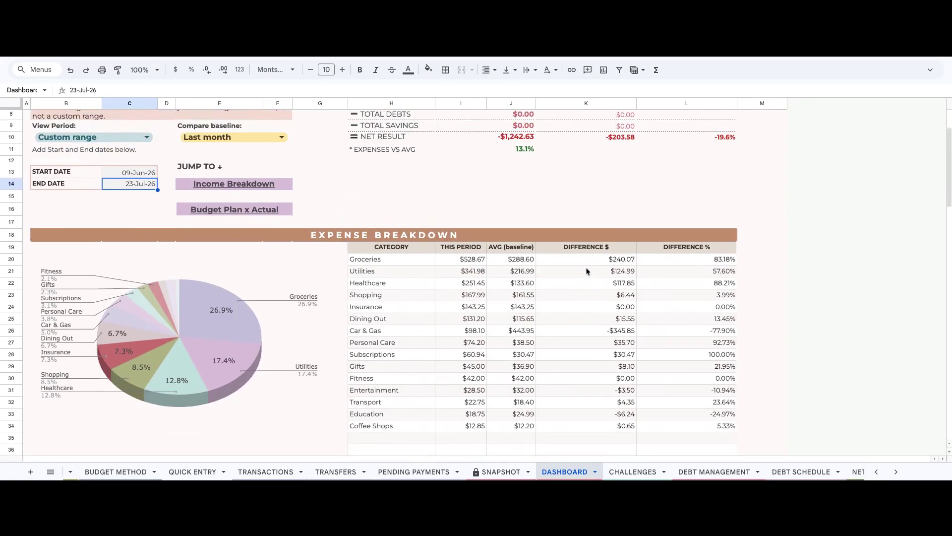
scroll(258, 173, "down", 1)
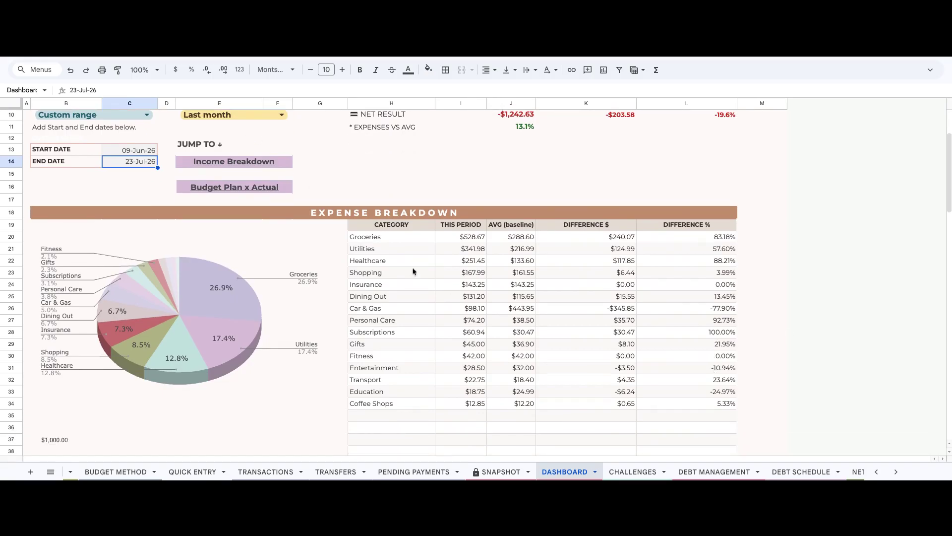
left_click(262, 165)
left_click(257, 182)
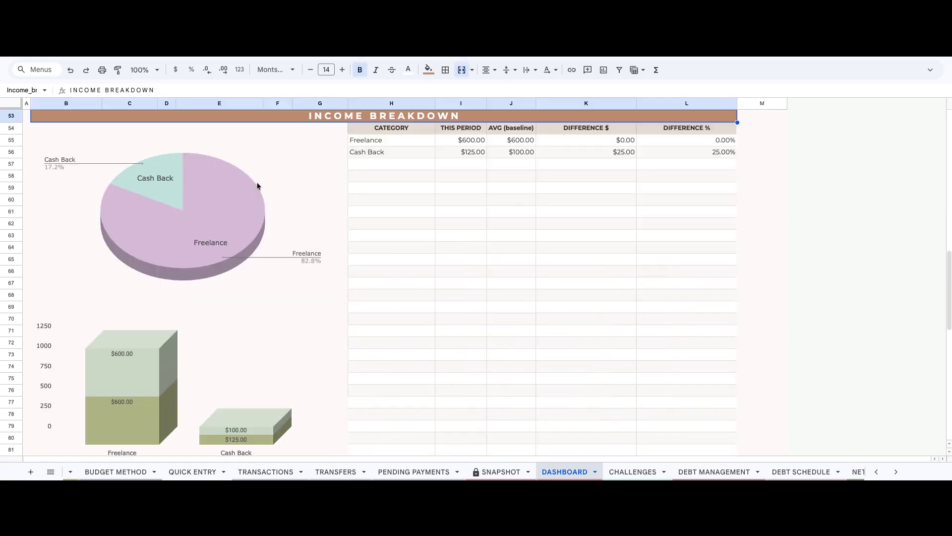
scroll(333, 316, "down", 1)
scroll(333, 314, "up", 10)
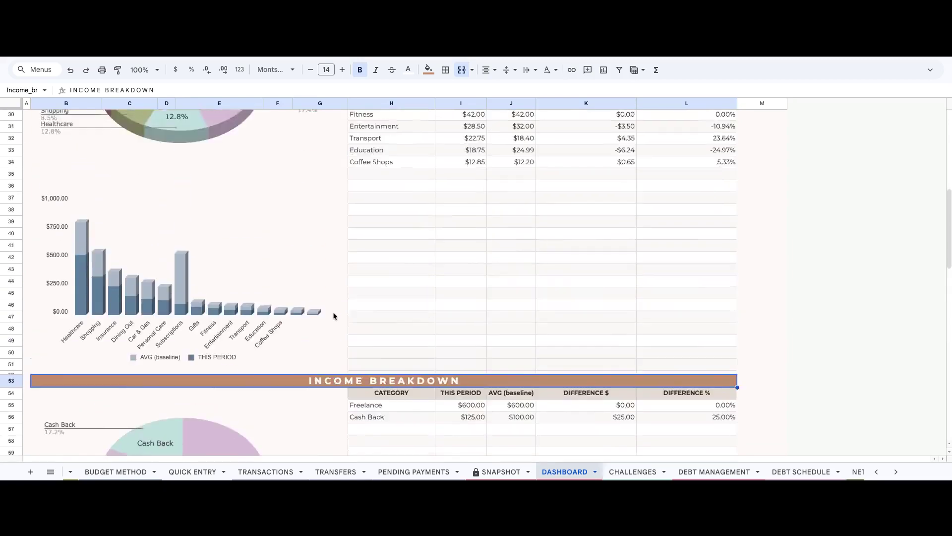
left_click(254, 167)
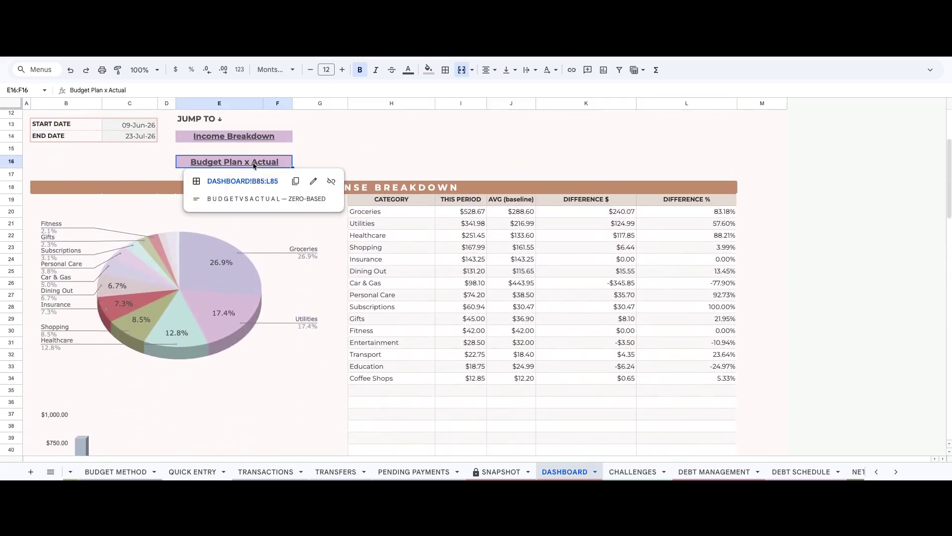
left_click(250, 182)
scroll(361, 341, "up", 3)
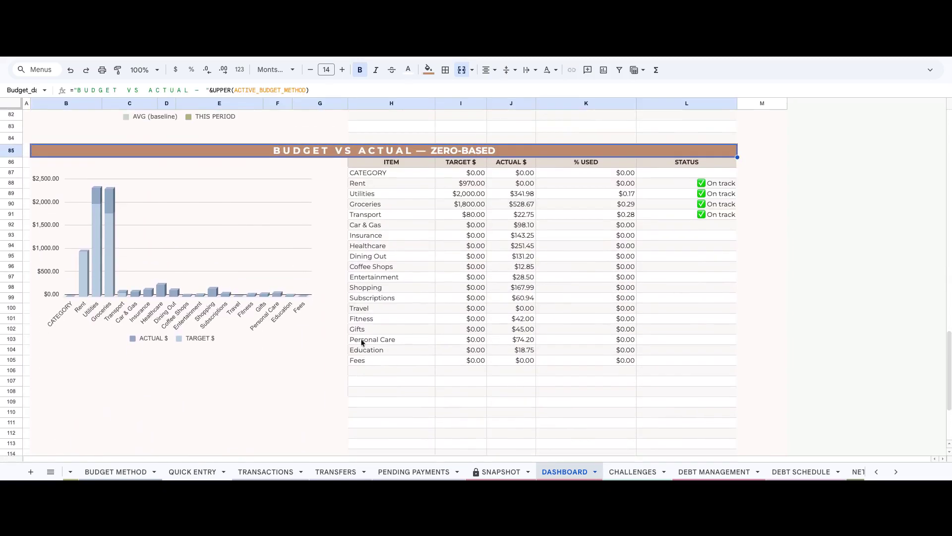
scroll(361, 342, "down", 2)
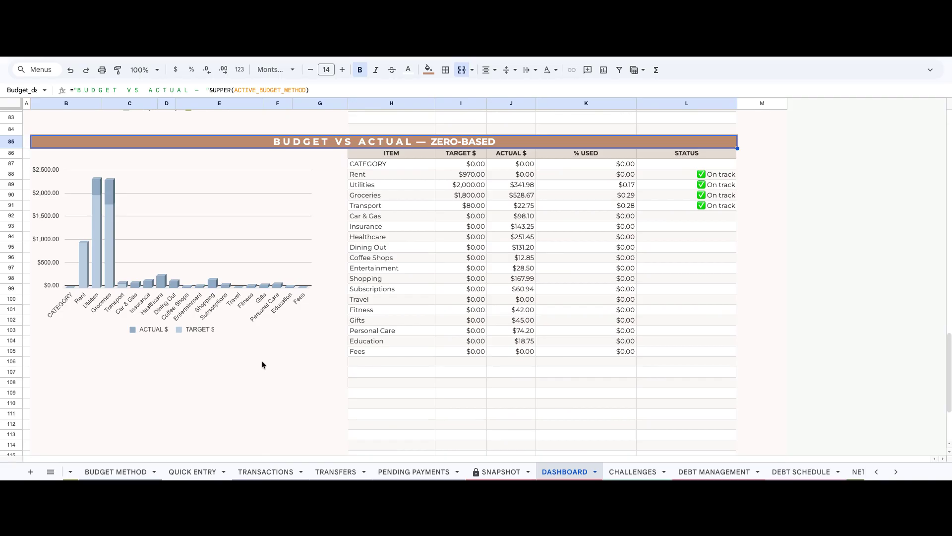
On the CHALLENGES sheet, set the Dining out diet challenge's target to 30%.
key("ctrl+shift+Page_Down")
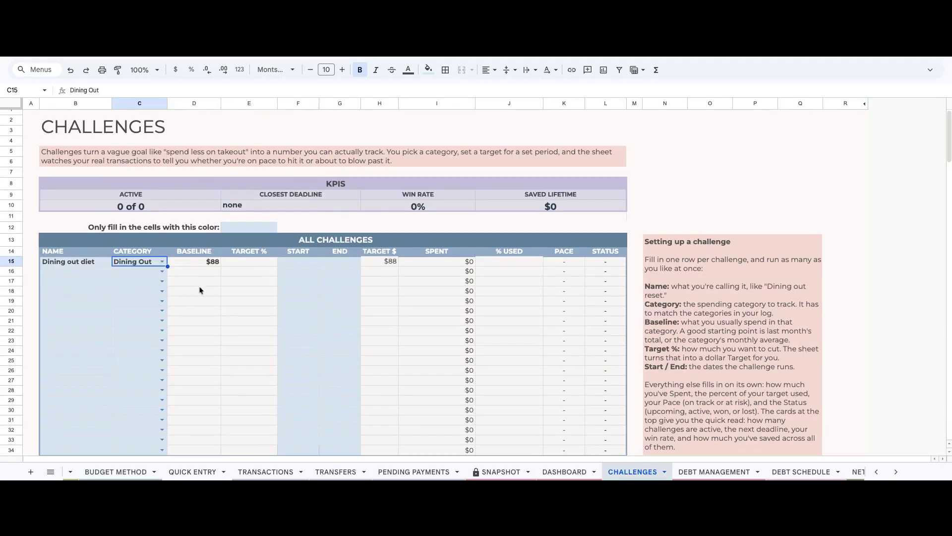
left_click(247, 264)
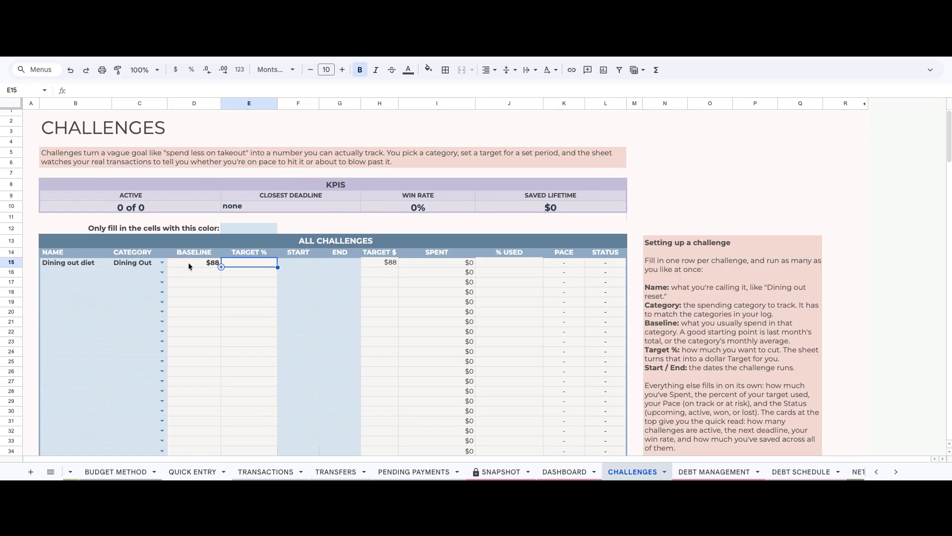
left_click(191, 266)
left_click(271, 262)
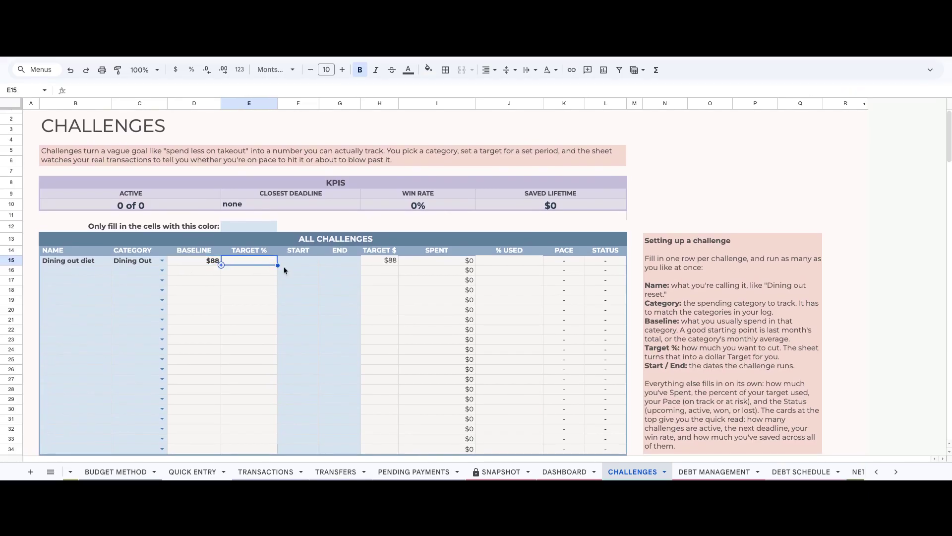
type("30")
key("Return")
Set the Dining out diet challenge to start 24-Jul-26 and end 30-Sep-26, and check its pace and status.
scroll(298, 269, "up", 1)
double_click(313, 268)
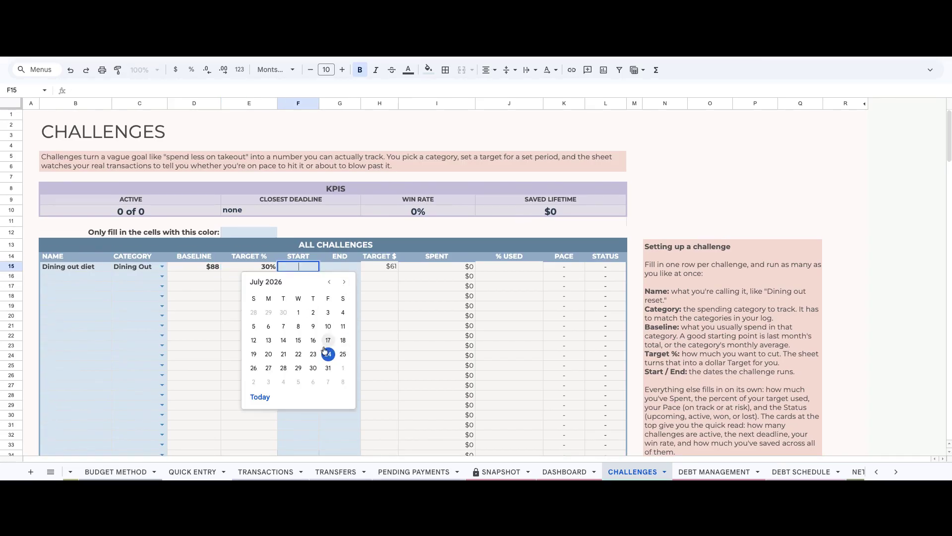
left_click(343, 354)
double_click(357, 268)
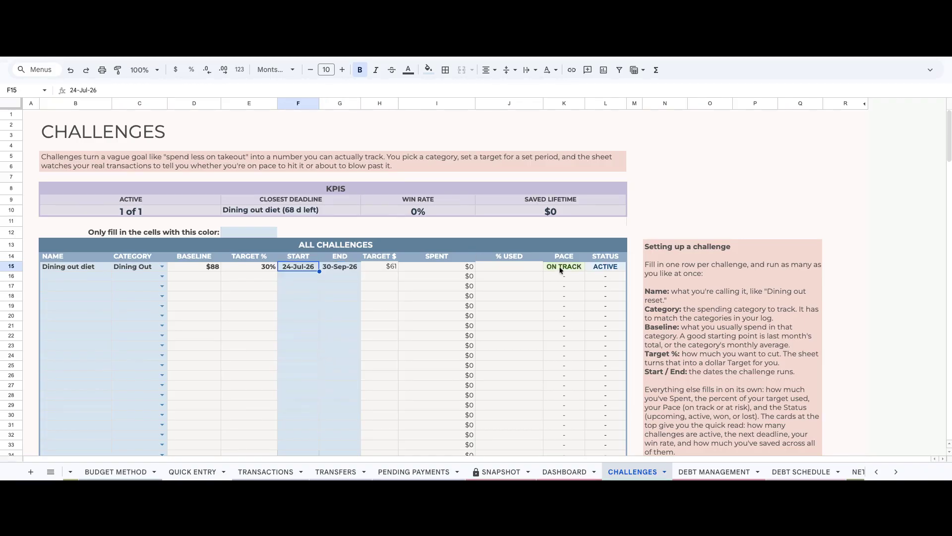
left_click(560, 271)
left_click(608, 267)
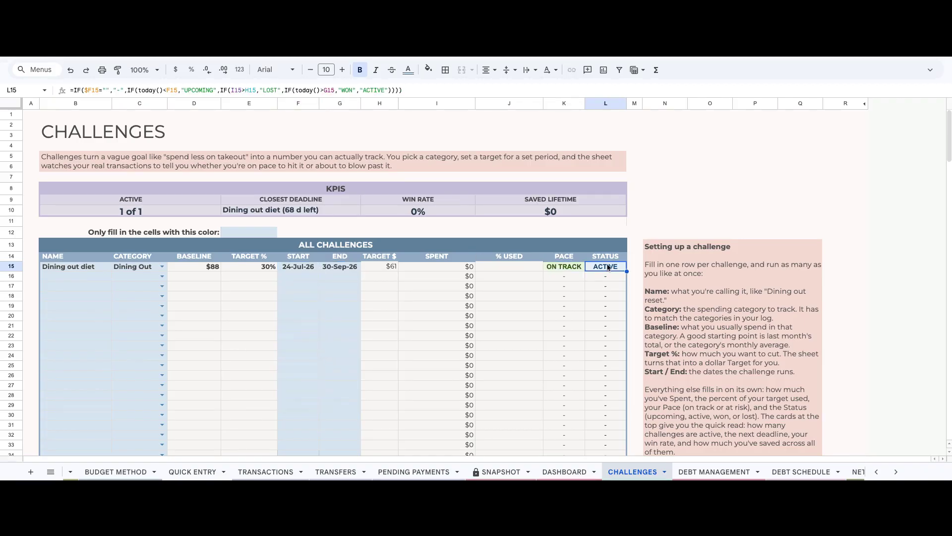
Add a Coffee budget cut challenge running 01-Jun-26 to 30-Jun-26, and set the category drilldown to Coffee Shops.
left_click(84, 281)
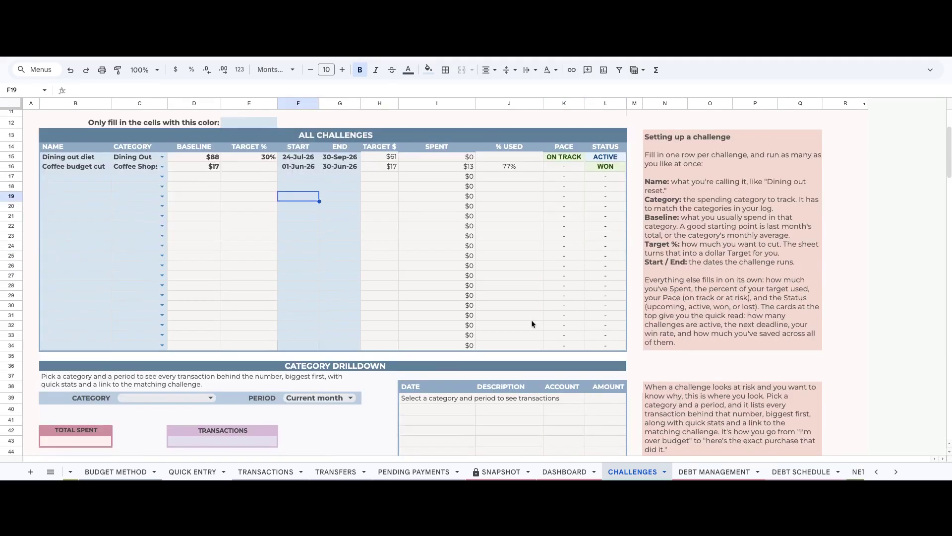
scroll(532, 323, "down", 4)
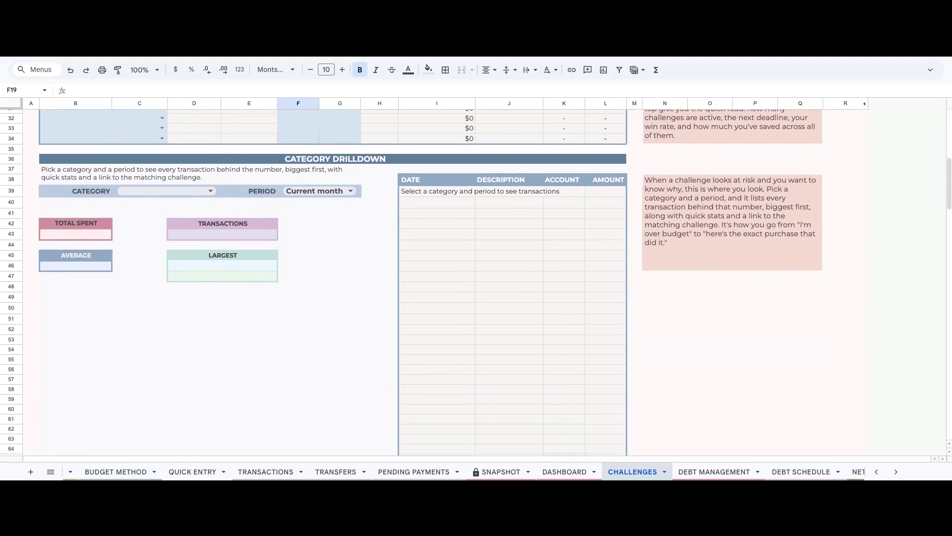
left_click(209, 192)
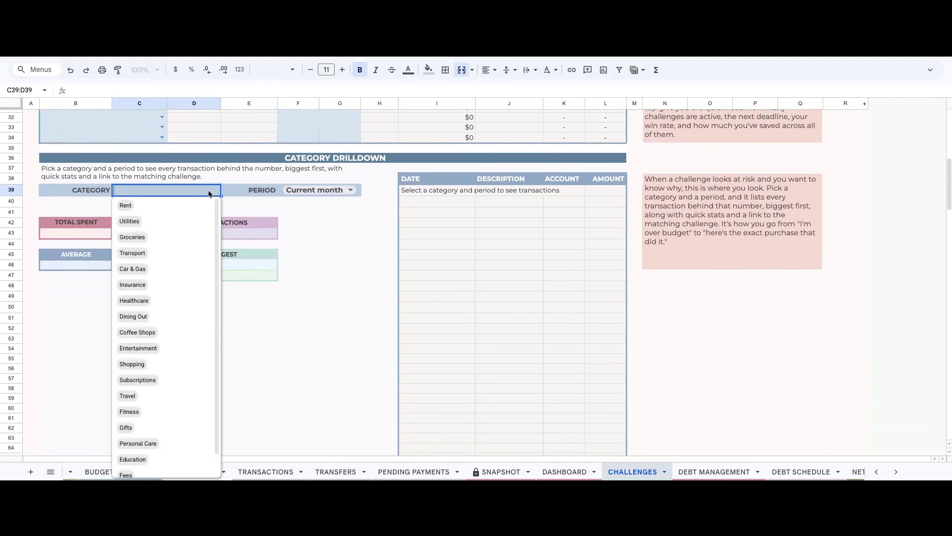
left_click(179, 331)
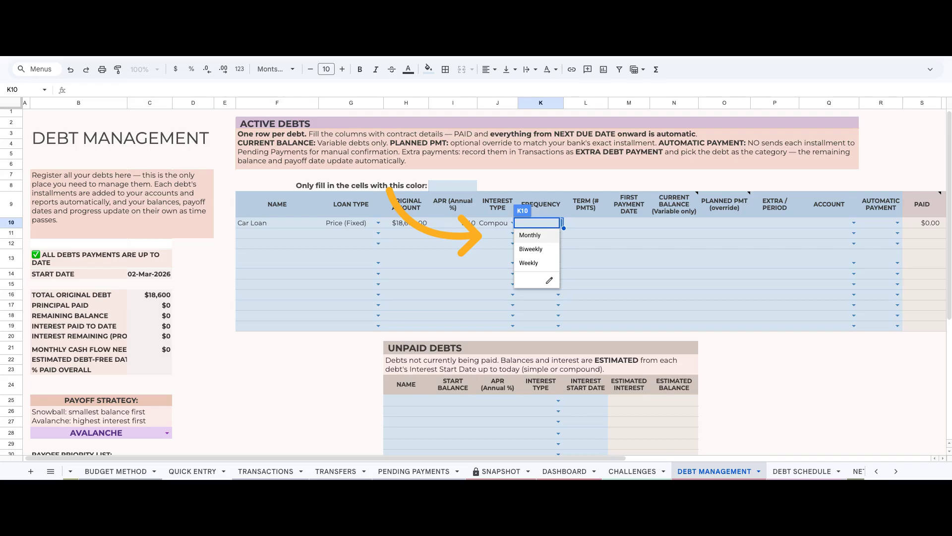
Complete the Car Loan row in DEBT MANAGEMENT: Monthly, term 48, first payment 15-May-25, planned payment $432, account Checking - Ally, automatic payment YES.
key("Tab")
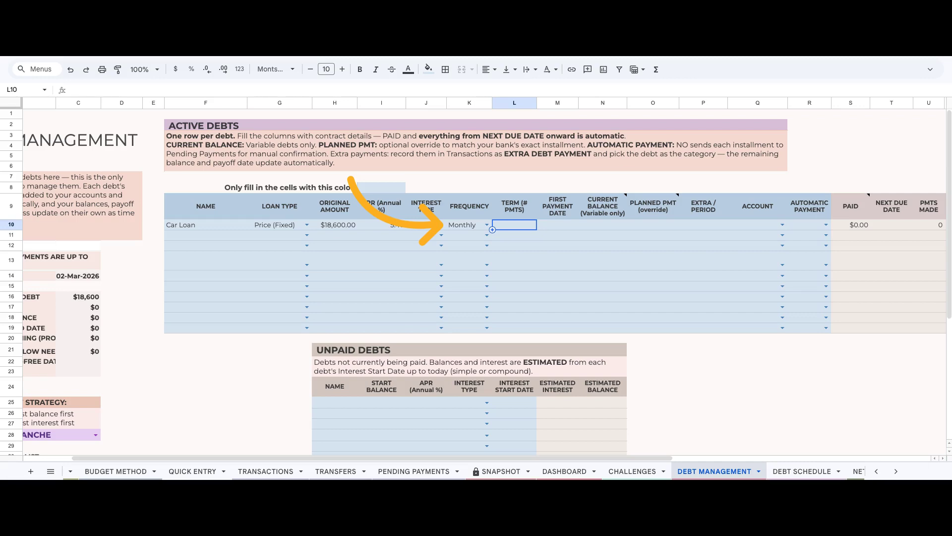
type("48")
key("Tab")
type("15-may-")
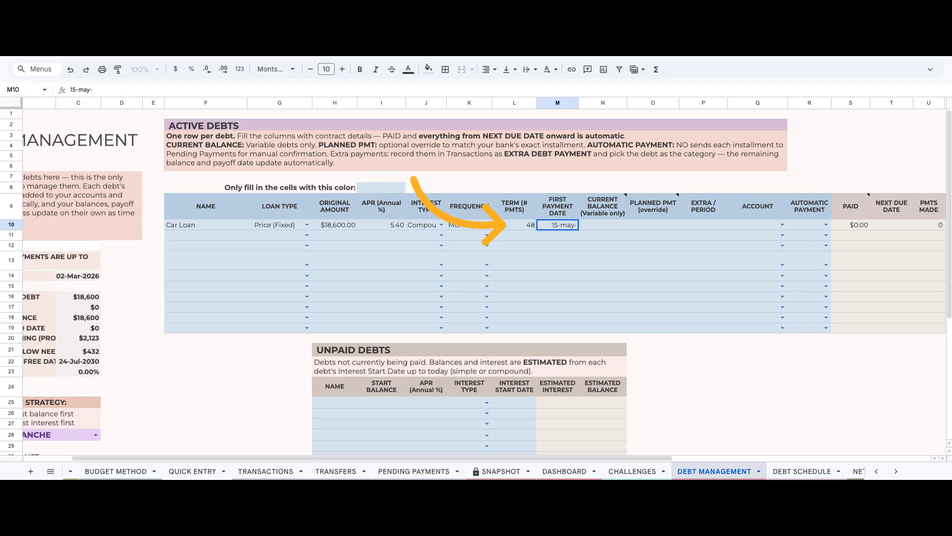
type("25")
left_click(757, 225)
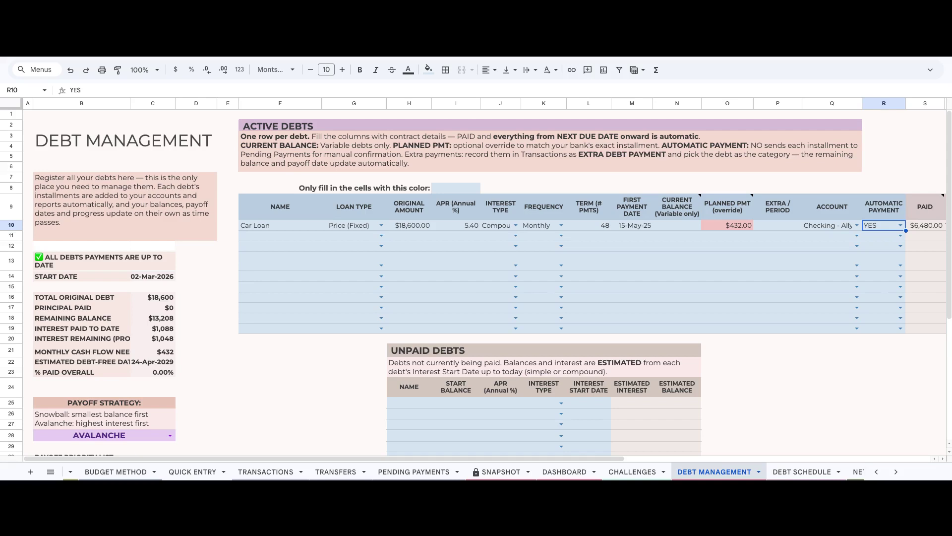
left_click(280, 236)
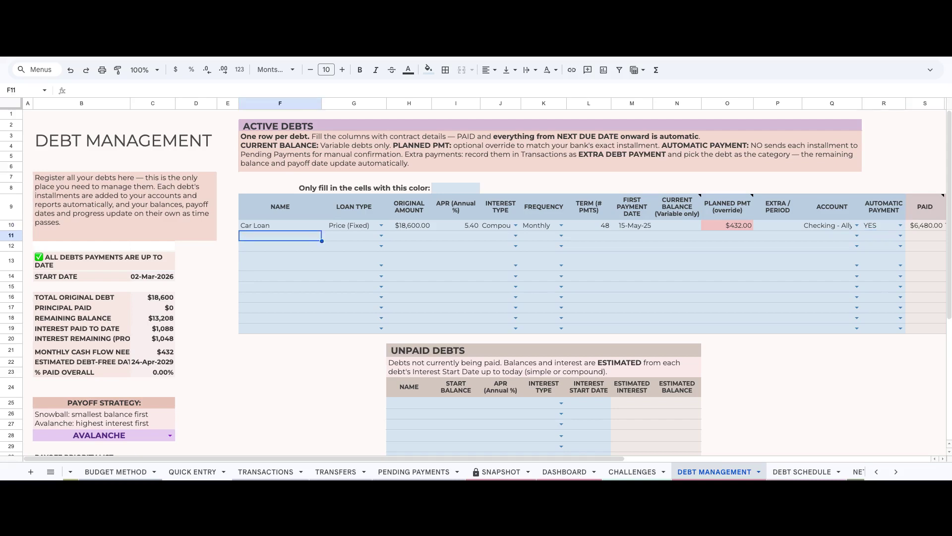
Add a Student Loan to ACTIVE DEBTS: Price (Fixed), $12,000, 4.99% Compound, Monthly, term 120, first payment 10-Jul-24, Checking - Ally, automatic payment NO.
type("Student Loan\tPrice (Fixed)\t$12,000.00\t4.99\tCompound\tMonthly\t120\t10-Jul-24")
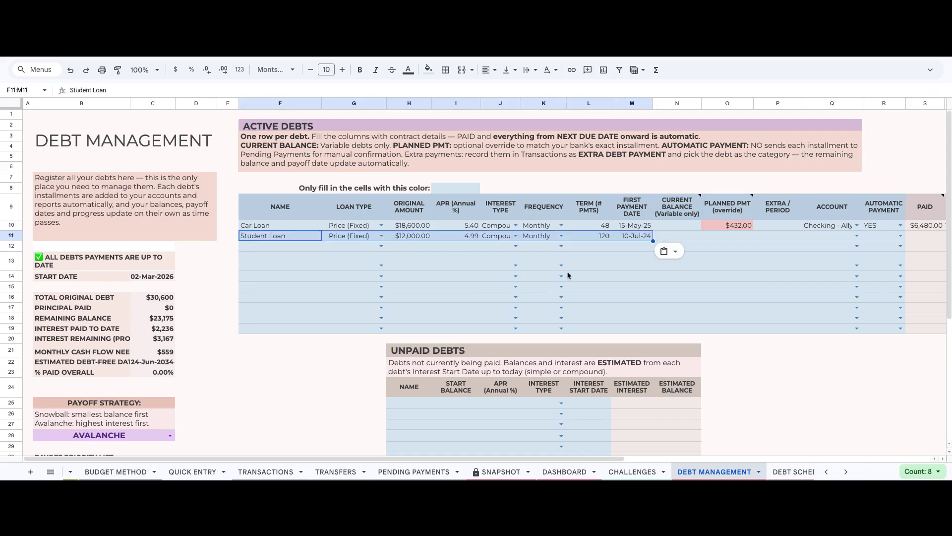
left_click(571, 275)
scroll(695, 258, "right", 3)
left_click(764, 237)
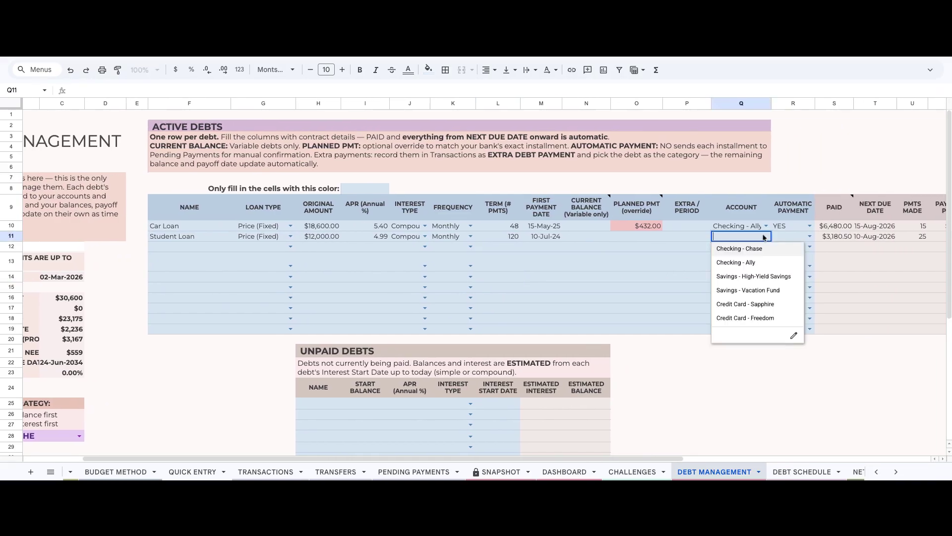
left_click(736, 262)
left_click(808, 236)
left_click(781, 262)
scroll(801, 263, "right", 5)
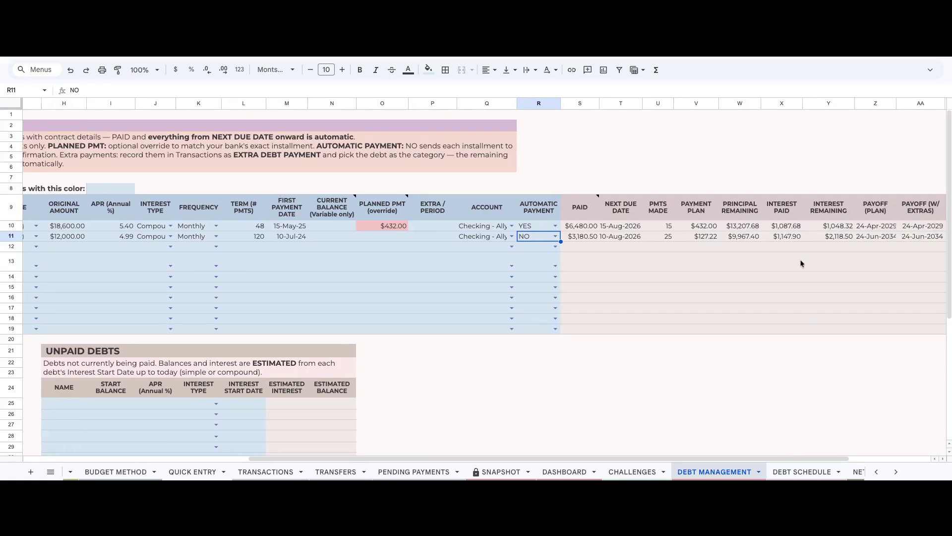
scroll(801, 263, "right", 3)
Switch the payoff strategy to SNOWBALL to compare the payoff priority list, and set it back to AVALANCHE.
scroll(484, 278, "left", 10)
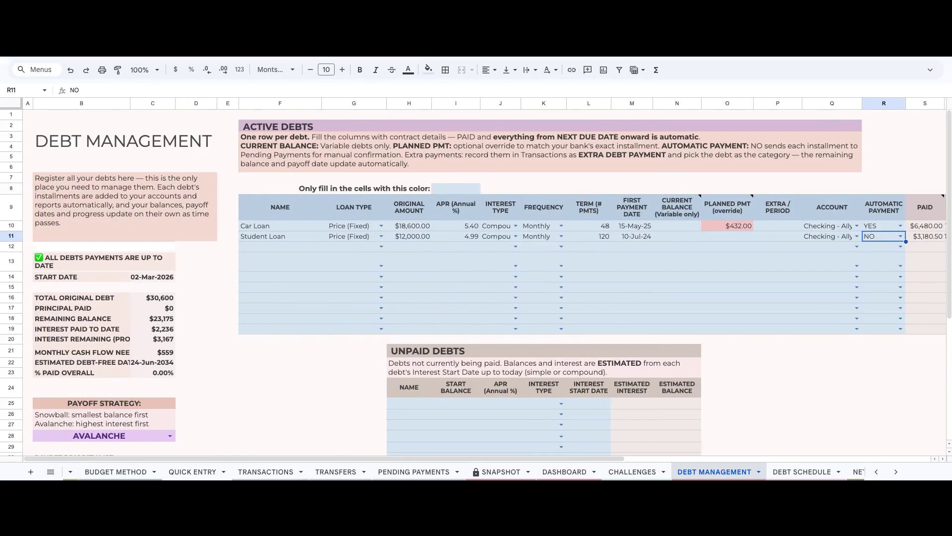
scroll(484, 278, "down", 3)
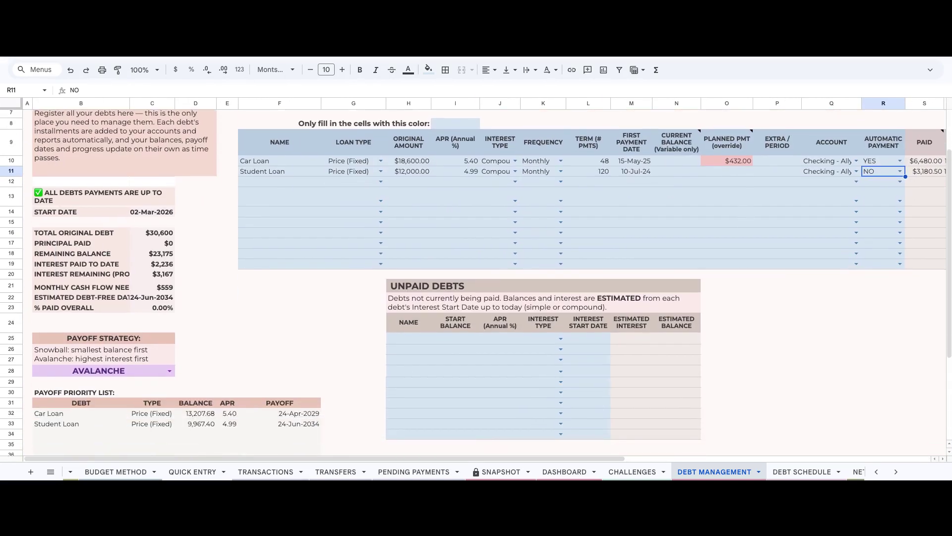
scroll(202, 360, "down", 3)
left_click(169, 293)
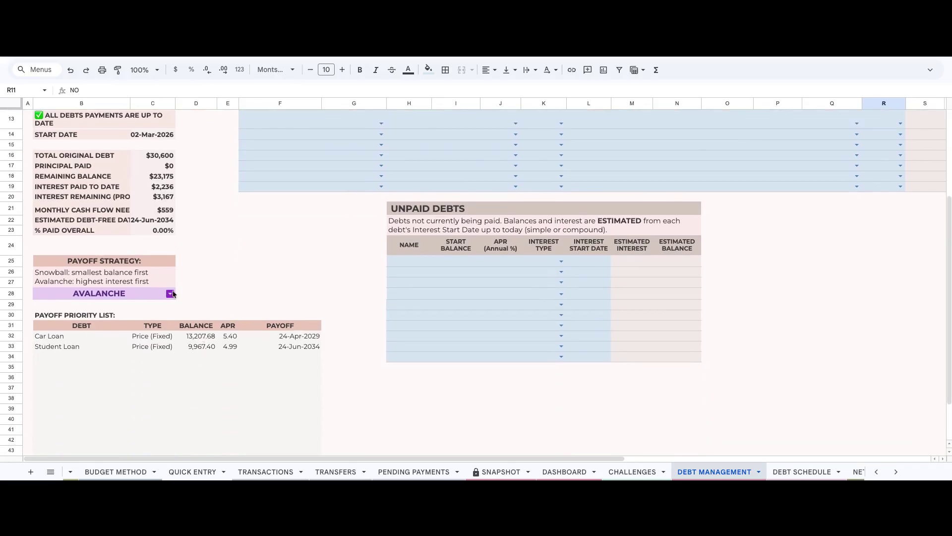
left_click(166, 313)
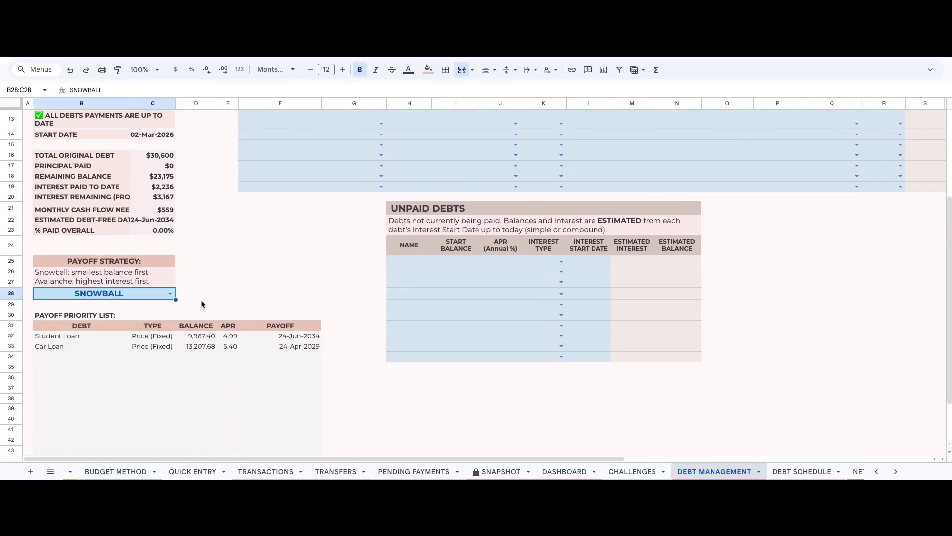
left_click(171, 293)
left_click(162, 326)
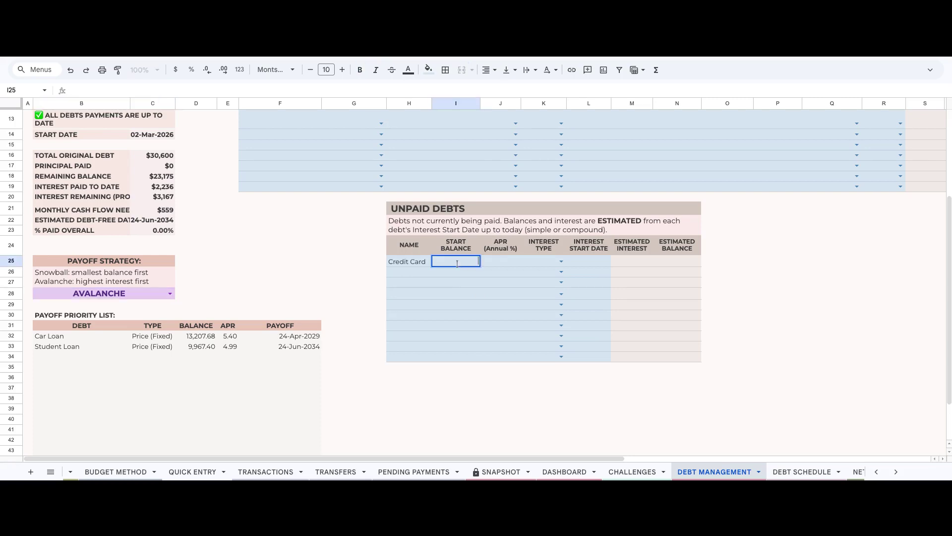
In the Credit Card row of UNPAID DEBTS, enter 12-Apr-2026 in the start balance cell.
left_click(467, 276)
left_click(468, 262)
double_click(469, 263)
type("12-apr-2026")
key("Return")
key("Up")
key("Right")
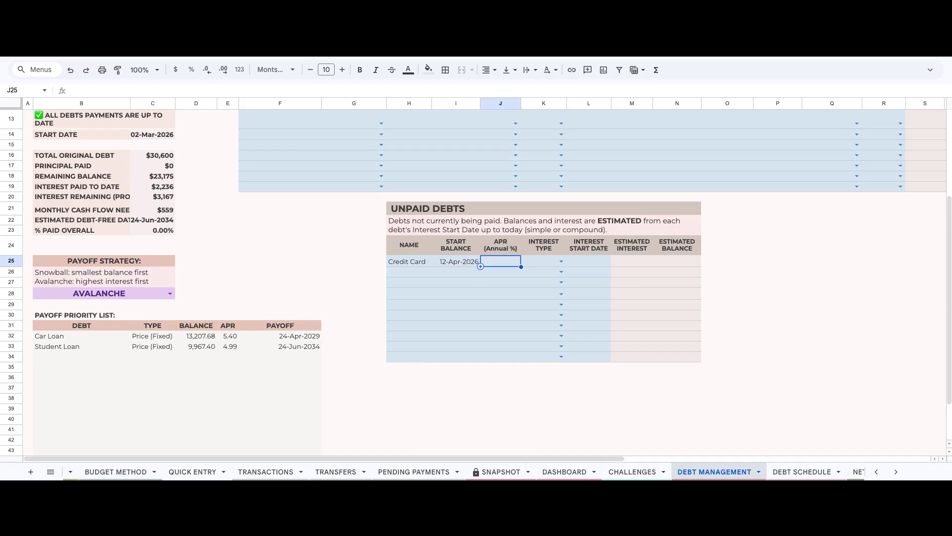
Set the unpaid Credit Card debt's APR to 32 and interest type to Compound, and open its interest start date.
type("32")
key("Return")
key("Up")
key("Right")
left_click(561, 261)
left_click(540, 274)
double_click(586, 263)
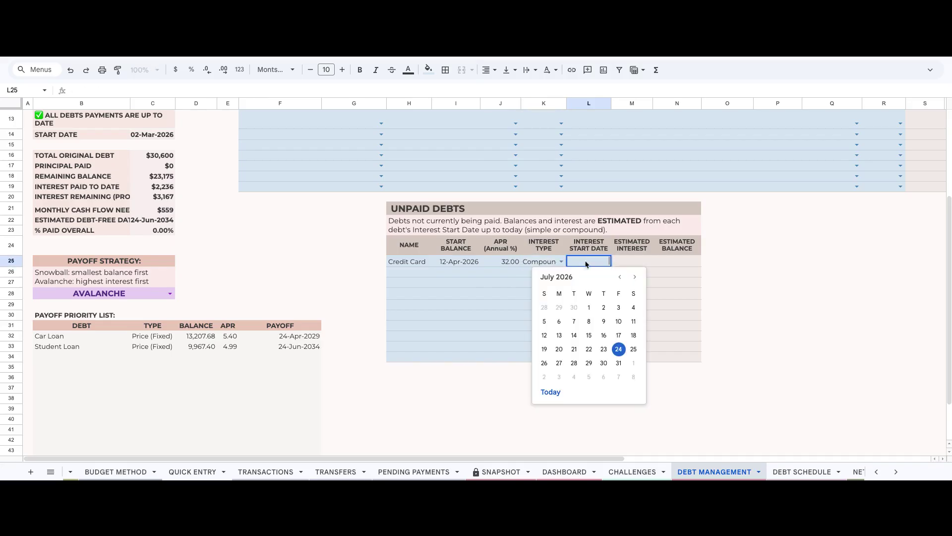
On the DEBT SCHEDULE sheet, review the Car Loan amortization and add a planned lump-sum payment of 200 dated 24-Jul-2026.
key("ctrl+shift+Page_Down")
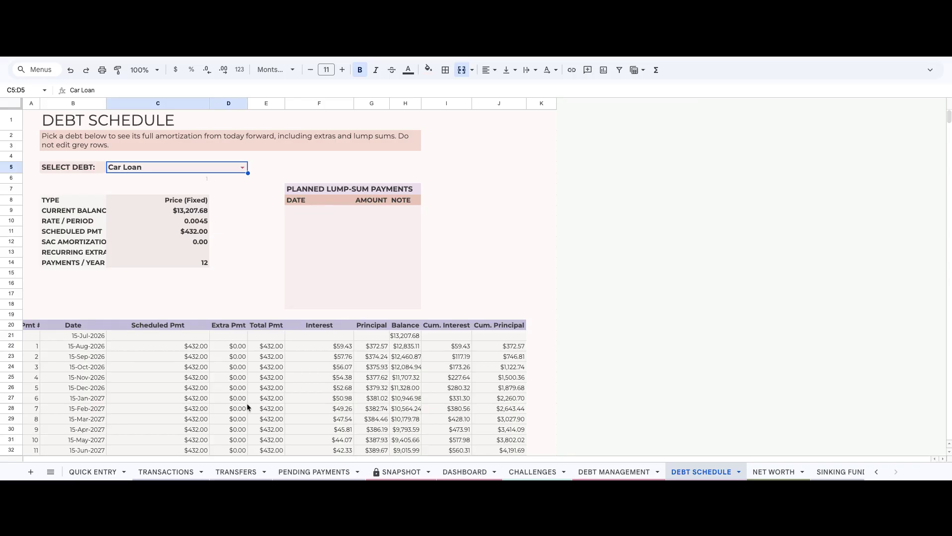
scroll(248, 406, "down", 4)
scroll(248, 406, "down", 5)
scroll(248, 406, "up", 15)
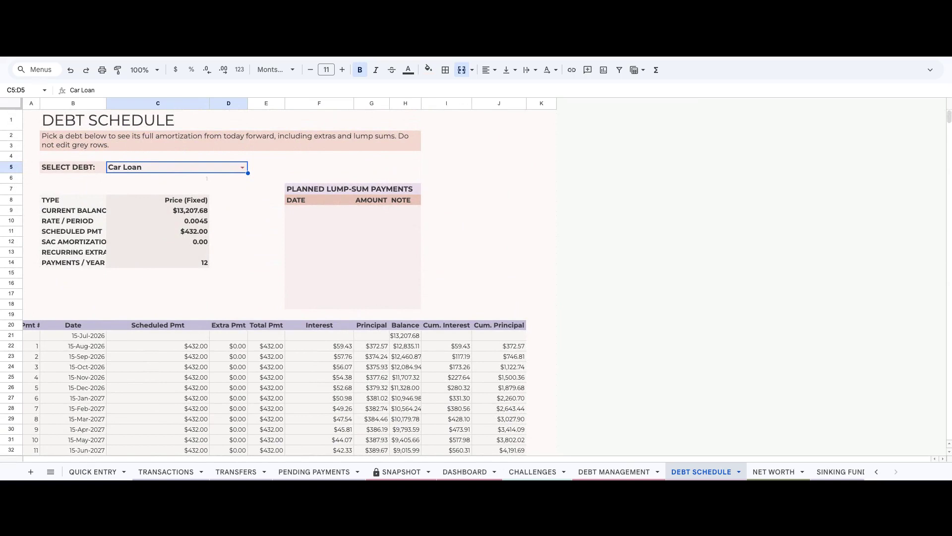
double_click(319, 210)
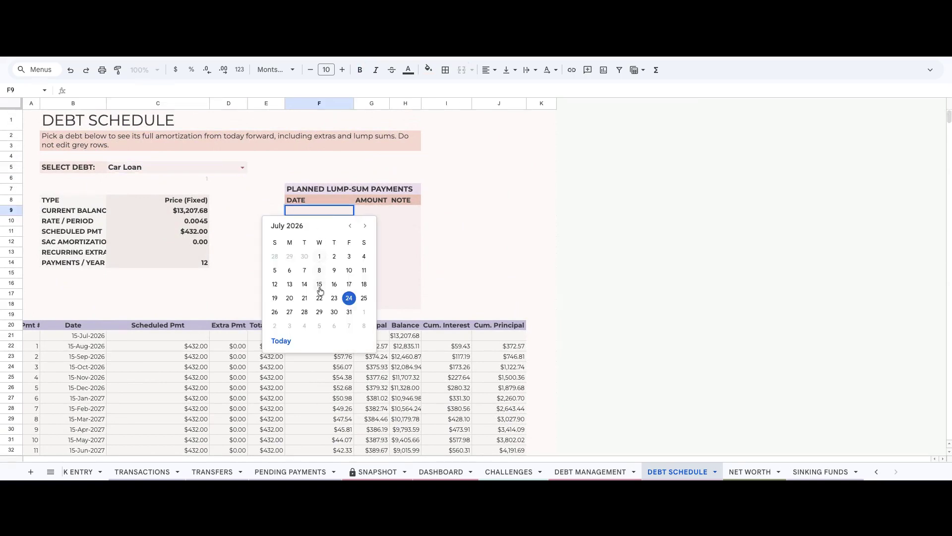
left_click(355, 299)
left_click(380, 210)
type("200")
key("Return")
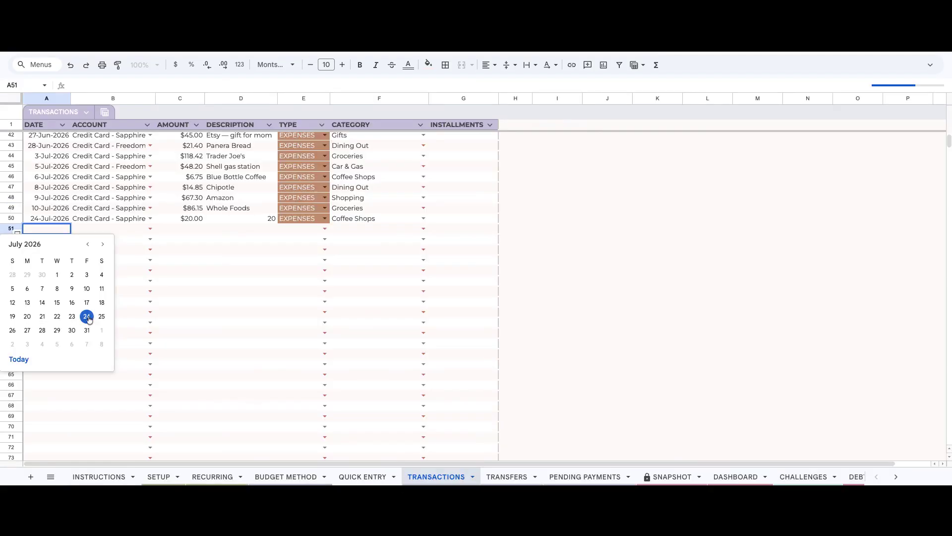
On the TRANSACTIONS sheet, record a $2,000 entry dated 24-Jul-2026 from Checking - Chase with the description "extra car loan".
left_click(86, 317)
left_click(150, 229)
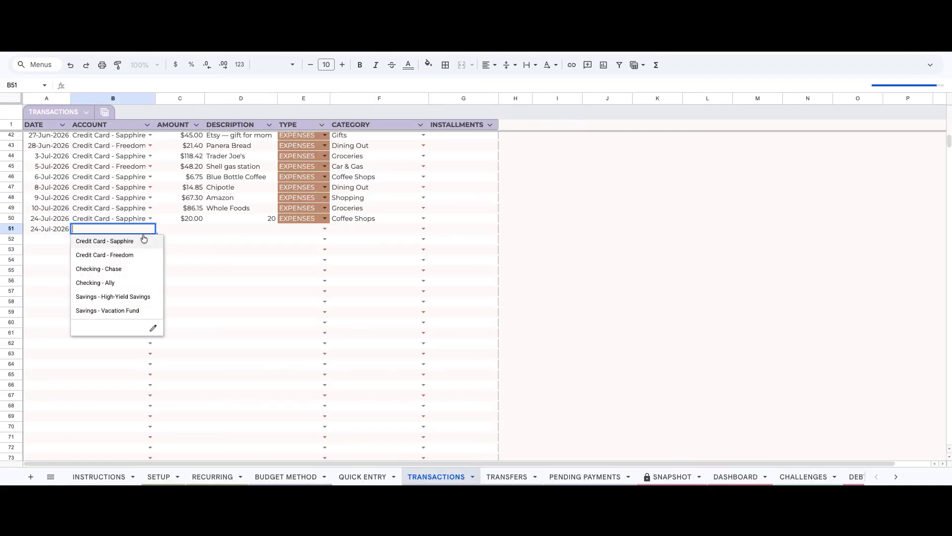
left_click(140, 269)
left_click(185, 231)
type("2000")
key("Tab")
type("extra ")
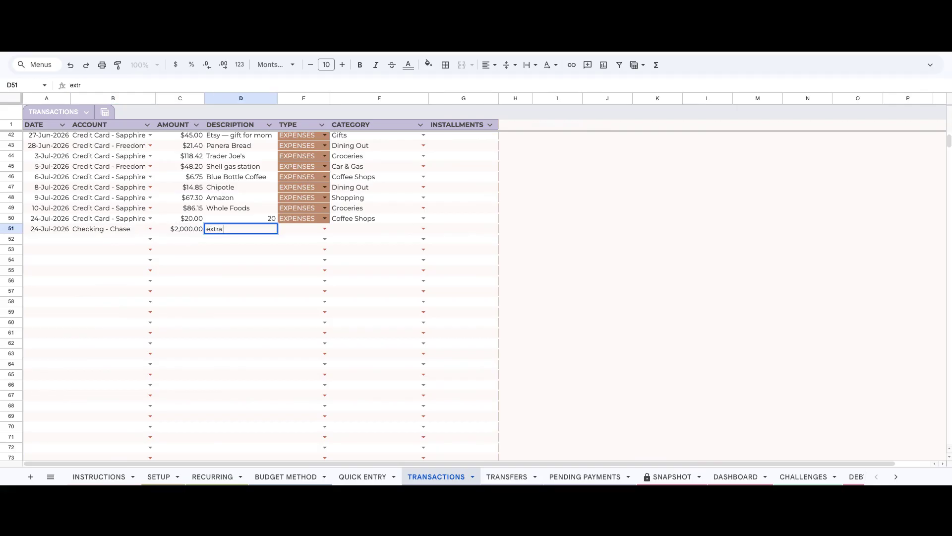
type("car loan")
key("Return")
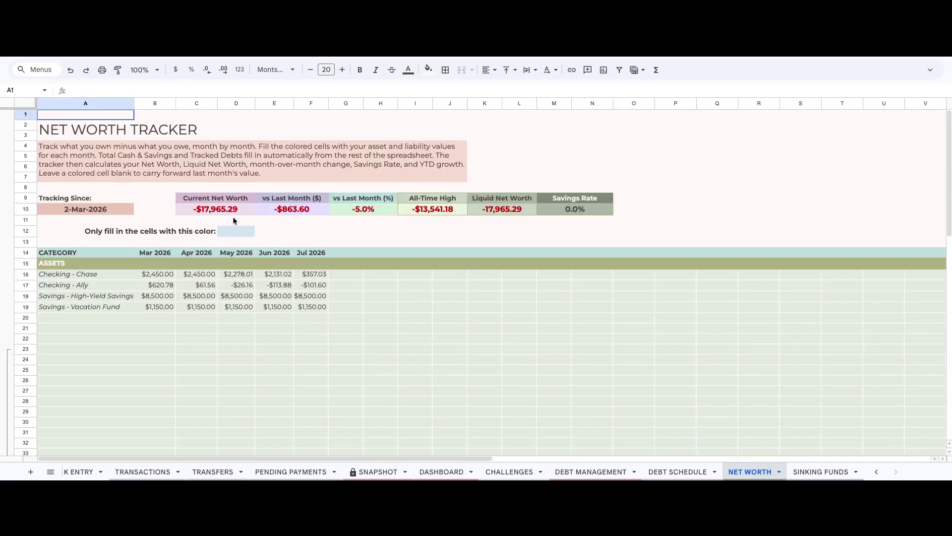
Examine the NET WORTH sheet's current net worth, monthly asset and liability rows, fillable cells for other assets and debts, and totals.
left_click(234, 218)
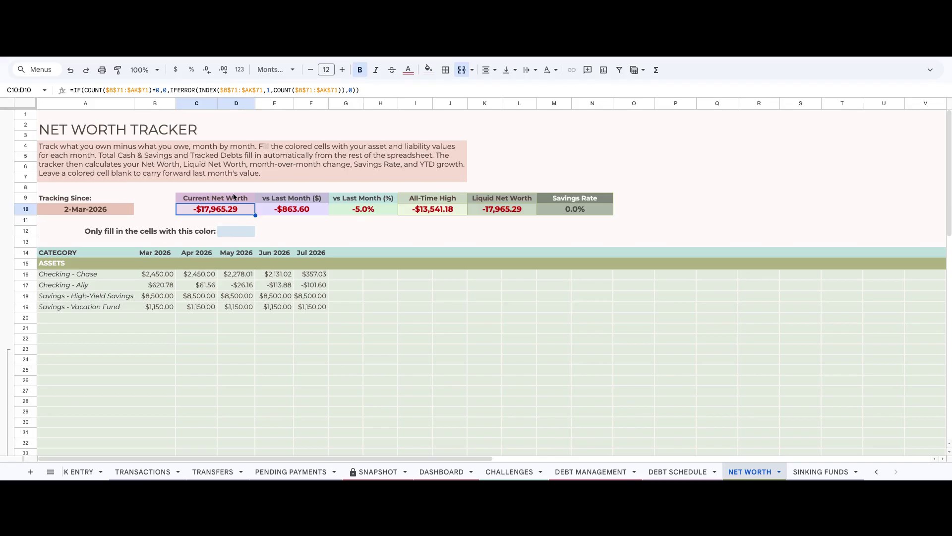
scroll(330, 294, "down", 2)
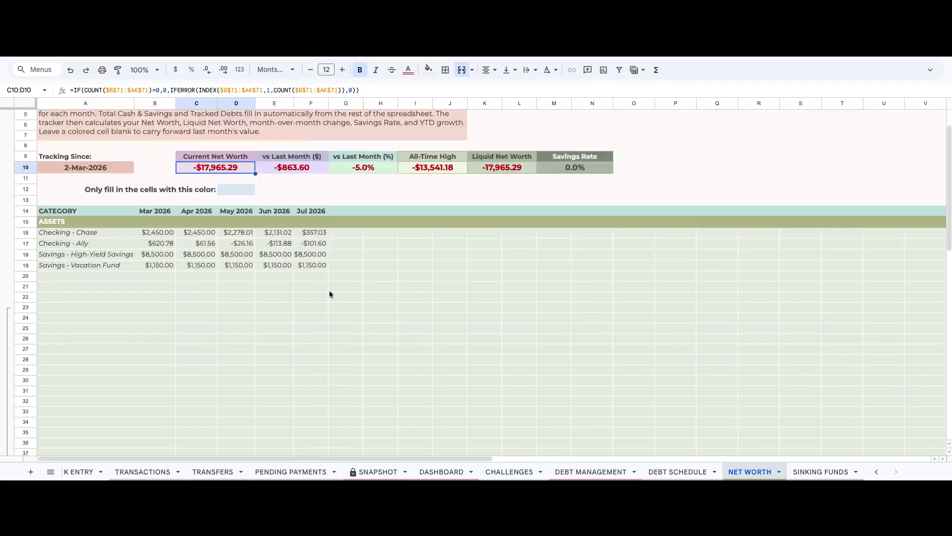
scroll(329, 294, "down", 5)
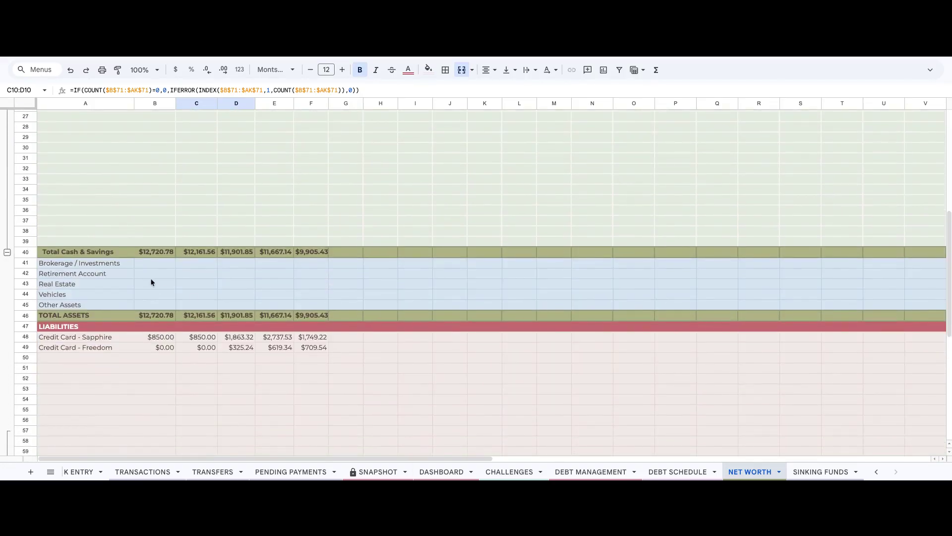
left_click(149, 265)
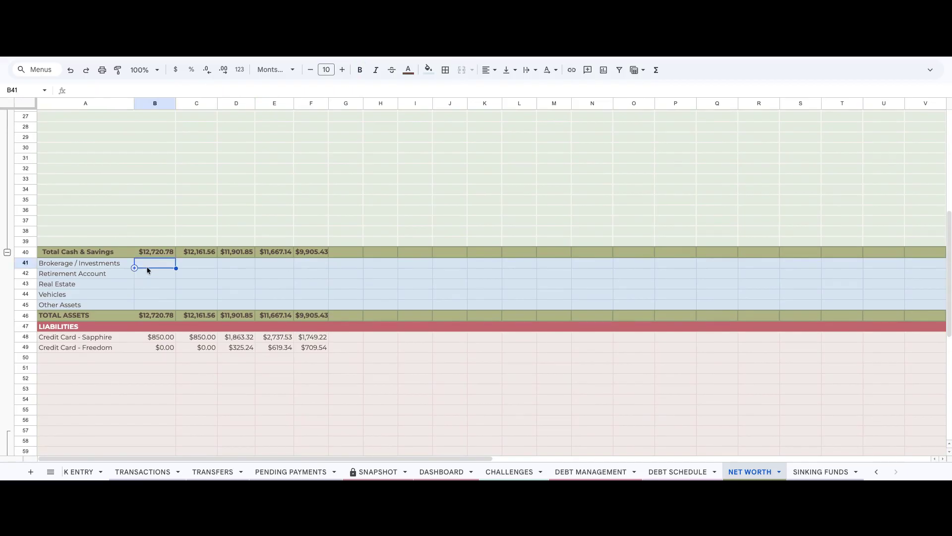
left_click(196, 265)
left_click(270, 276)
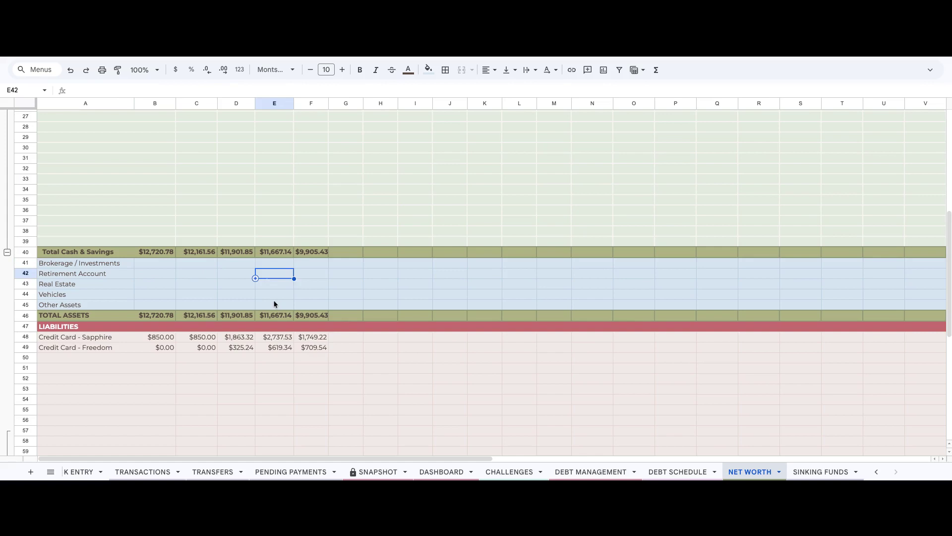
scroll(291, 367, "down", 6)
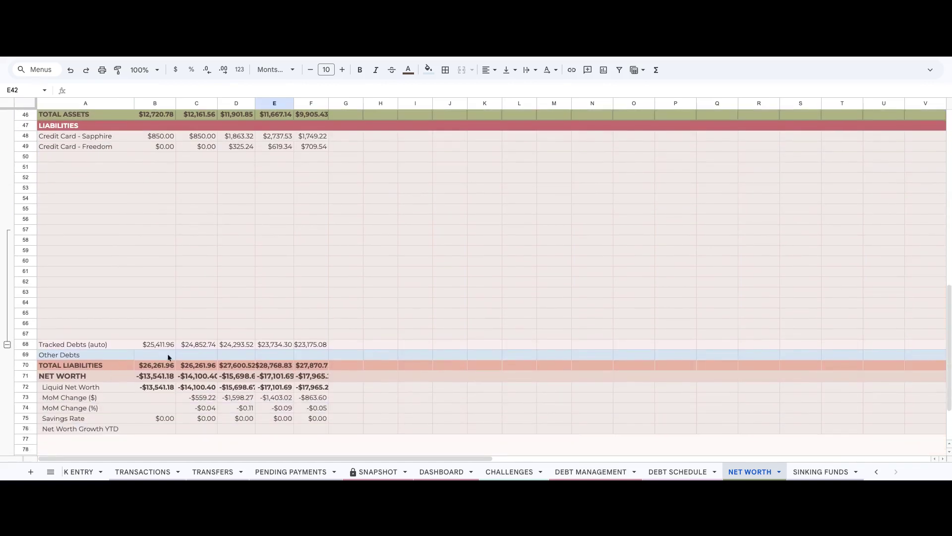
left_click(237, 357)
scroll(378, 403, "down", 3)
scroll(376, 403, "up", 15)
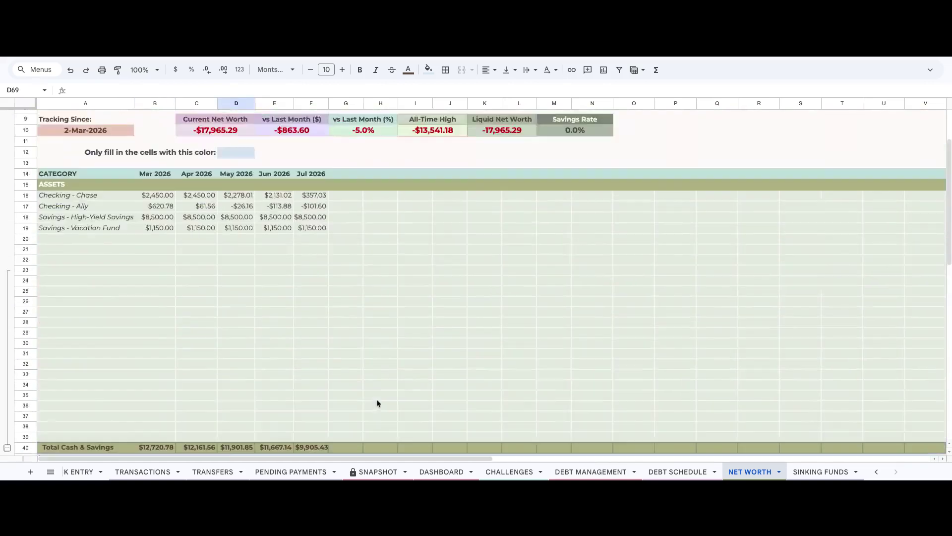
On the SINKING FUNDS sheet, add an Emergency Fund goal with a target amount of $10,000.
left_click(820, 471)
left_click(93, 301)
type("Emergency Fund")
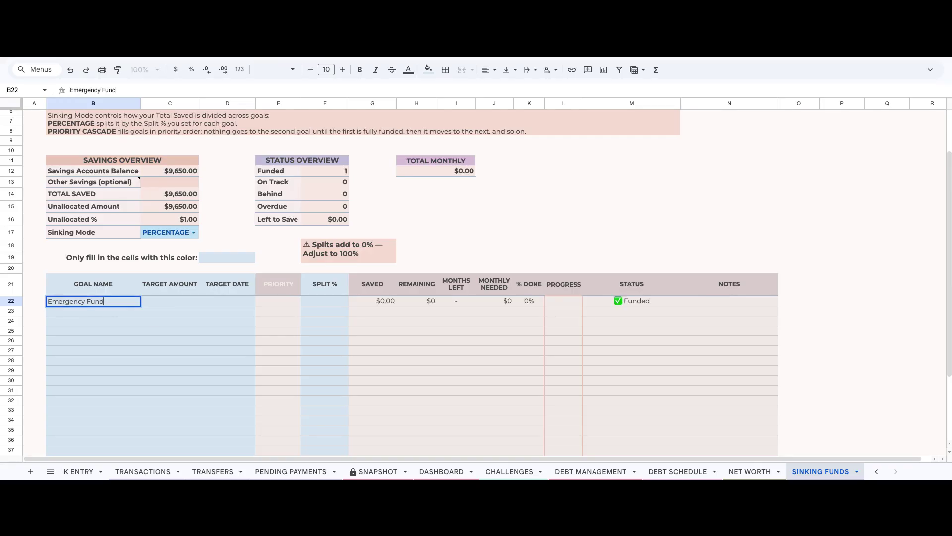
key("Tab")
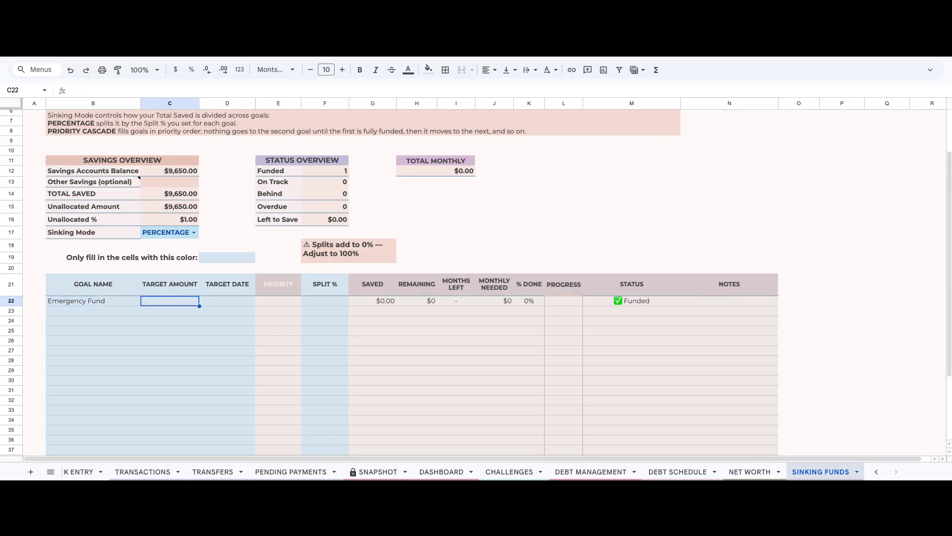
type("10000")
key("Tab")
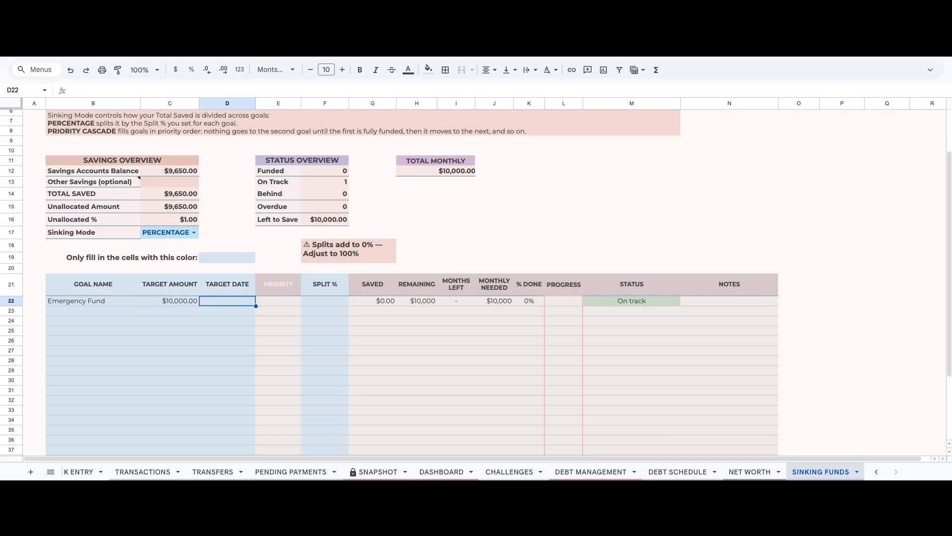
left_click(239, 292)
key("Delete")
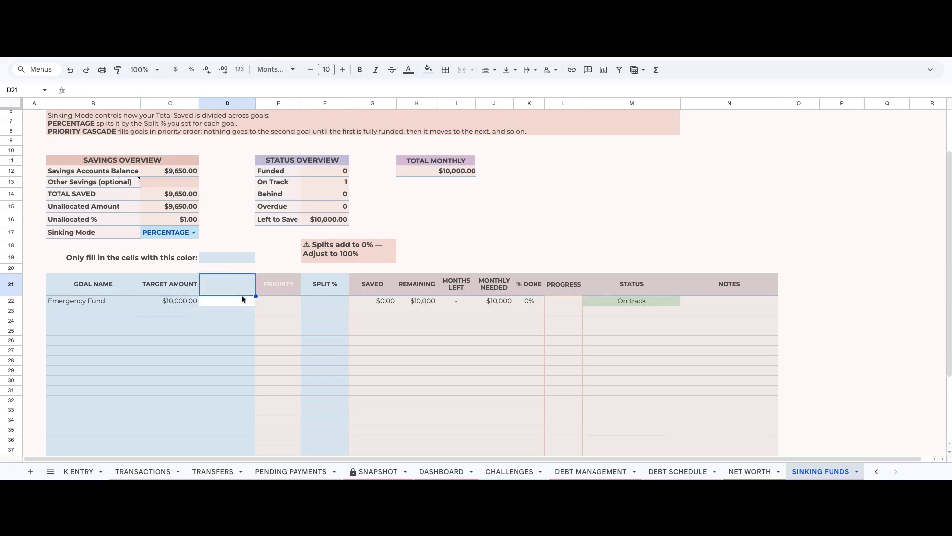
key("ctrl+z")
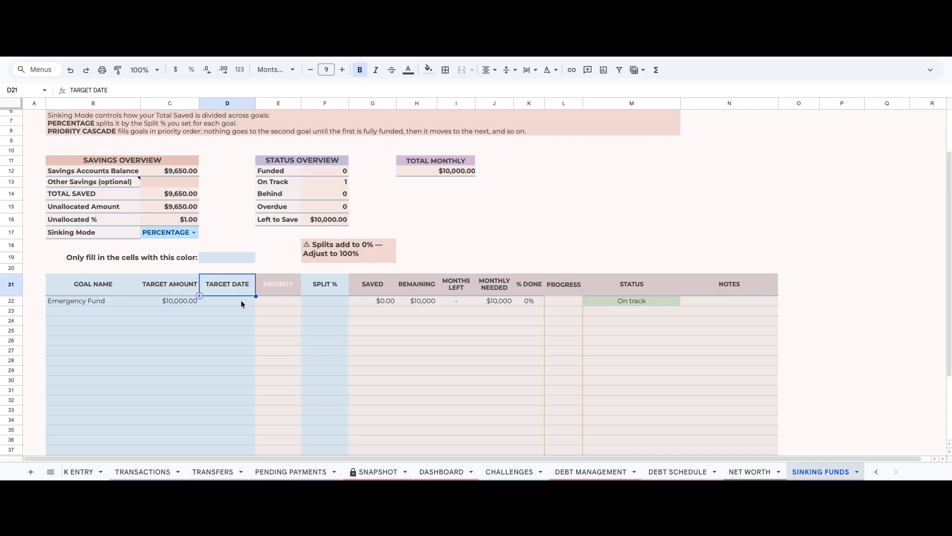
Set the Emergency Fund goal's target date to 17-Sep-26.
double_click(241, 302)
left_click(274, 318)
left_click(273, 317)
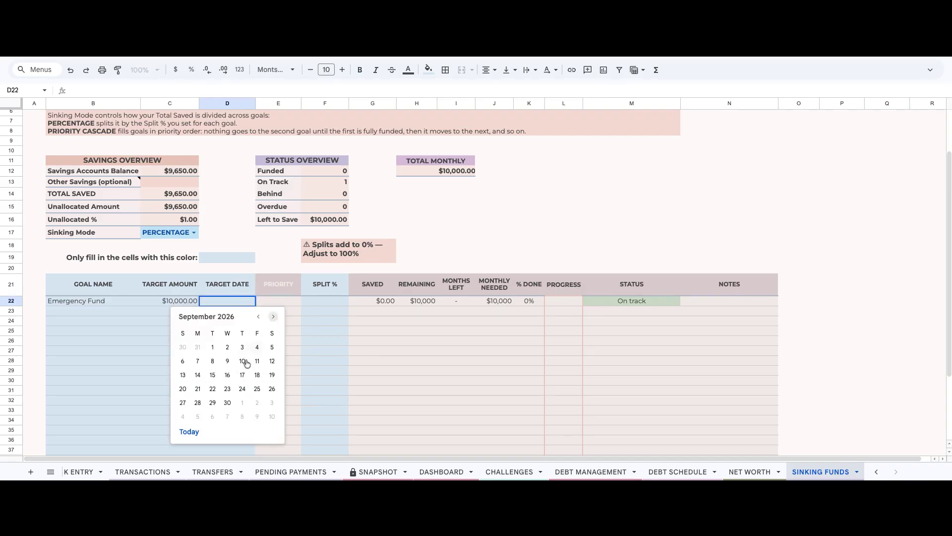
left_click(242, 374)
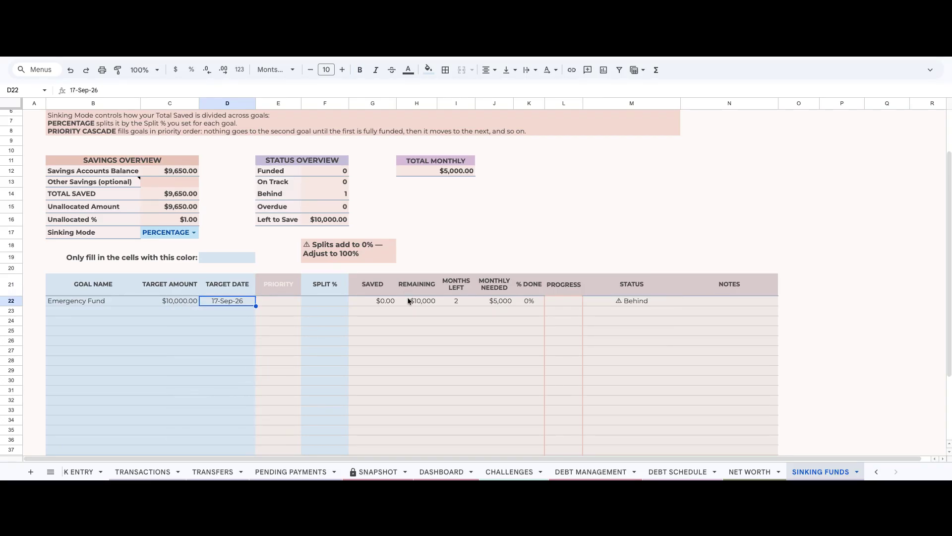
Check the Sinking Mode options and the savings accounts balance, and set the Emergency Fund goal's split to 30%.
left_click(193, 234)
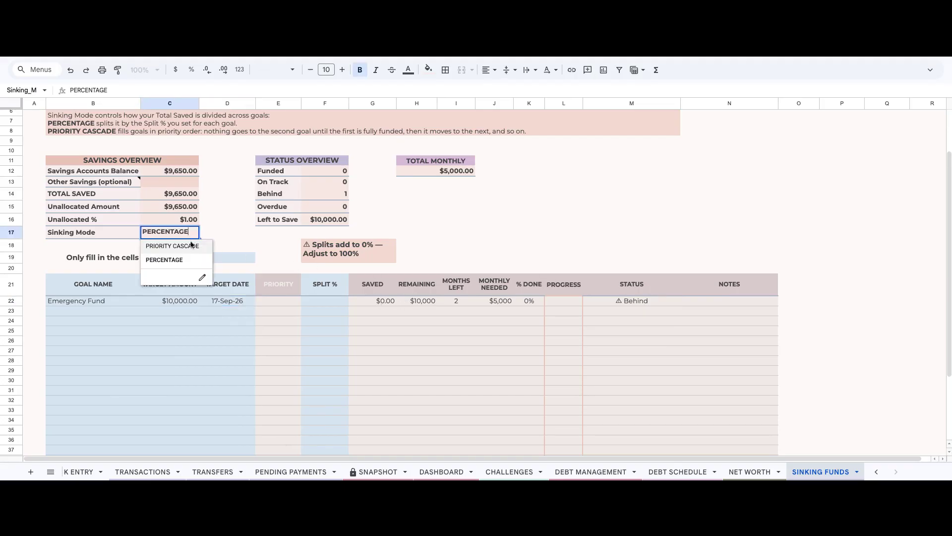
left_click(217, 222)
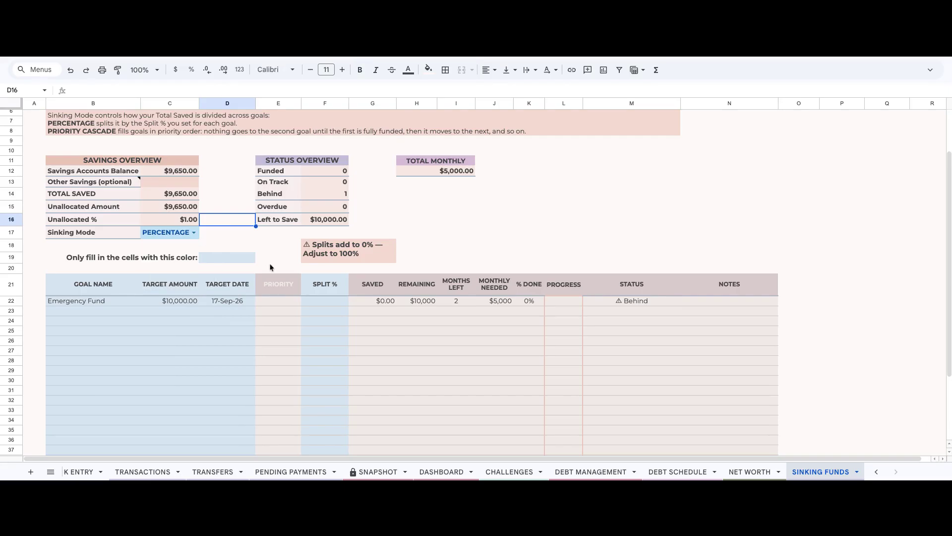
left_click(181, 174)
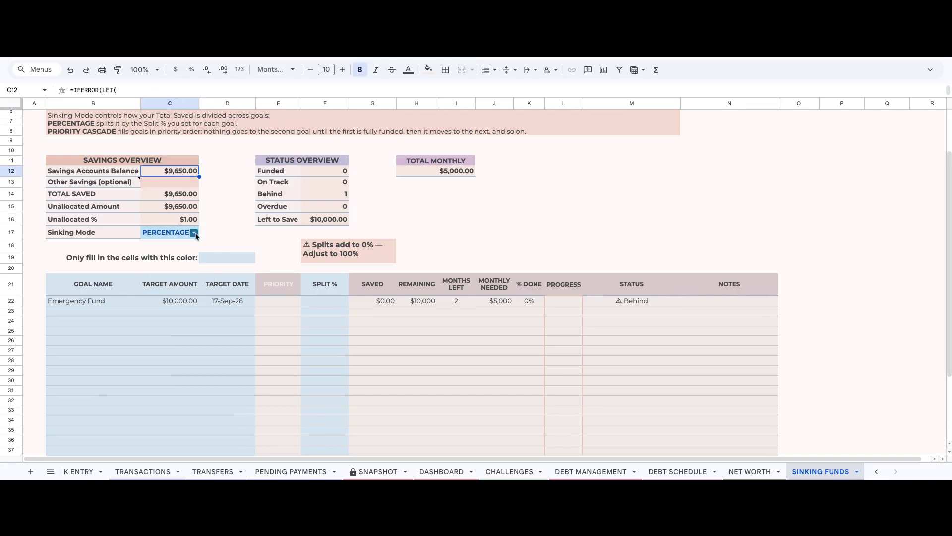
left_click(339, 301)
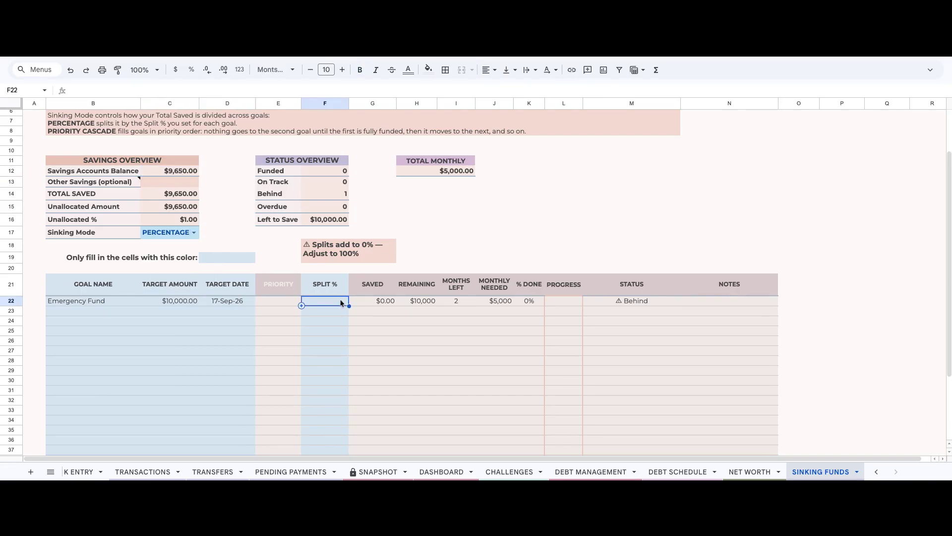
type("30")
key("Return")
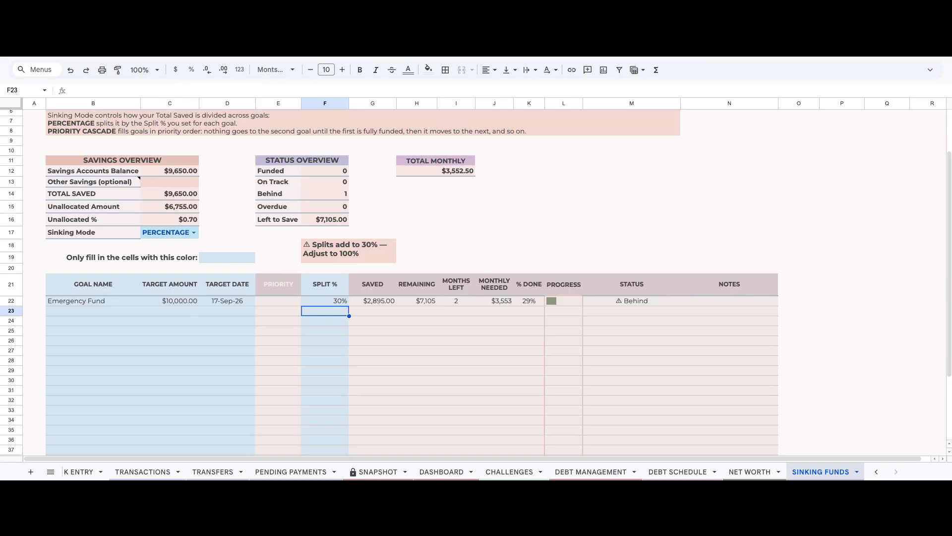
Add a second sinking fund goal named "Vacation — Italy" with a target amount of $2,000.
left_click(93, 311)
type("Vacation — Italy")
key("Tab")
type("2000")
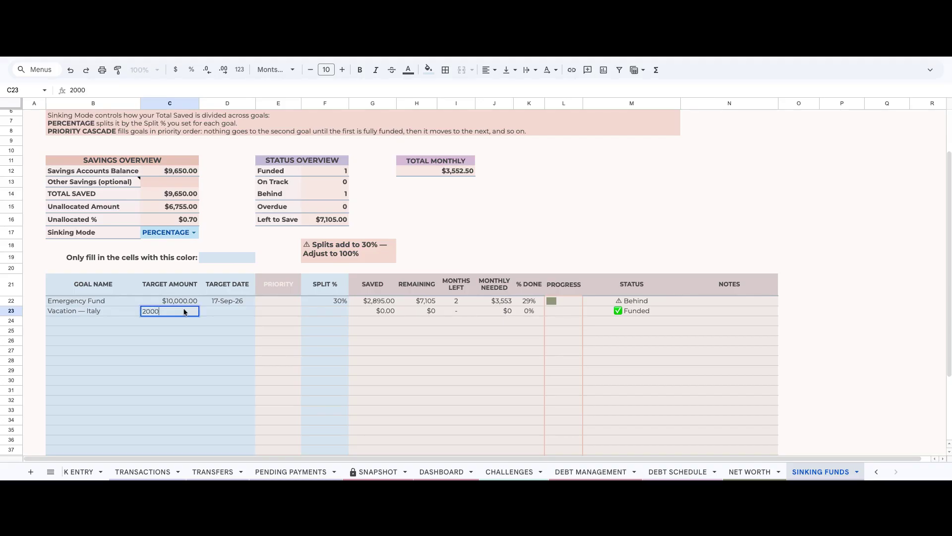
key("Return")
key("Up")
key("Right")
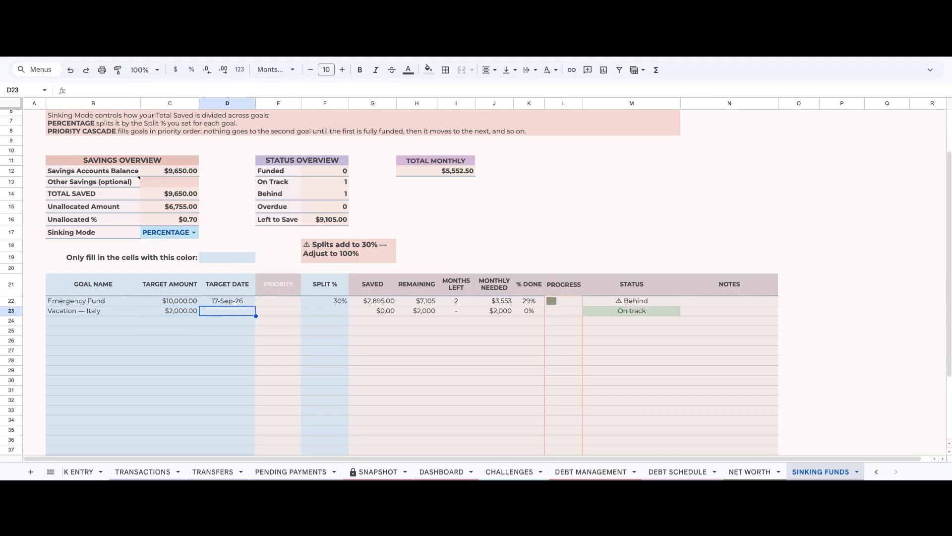
Set the Vacation — Italy goal's target date to 17-Dec-26 and its split to 30%.
double_click(220, 312)
left_click(273, 328)
left_click(272, 328)
left_click(273, 329)
left_click(242, 384)
left_click(342, 314)
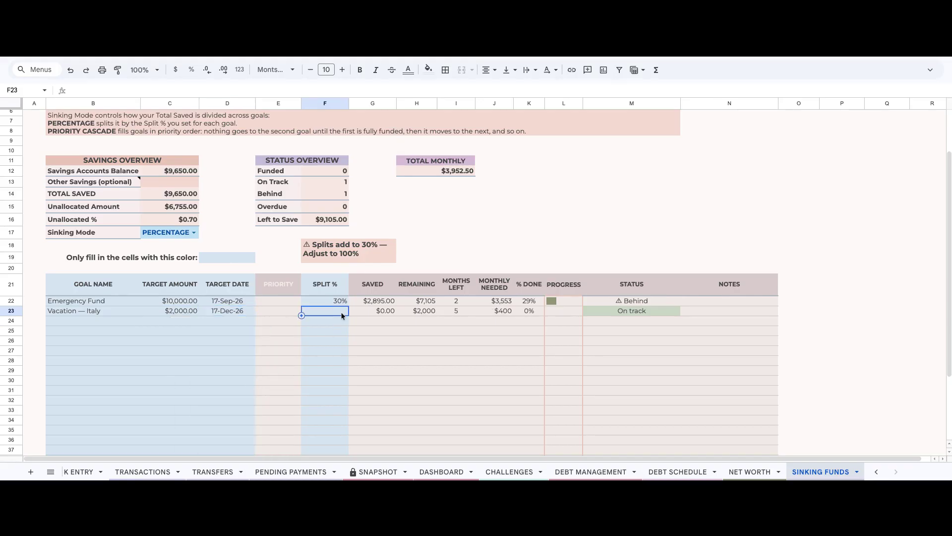
type("30")
key("Return")
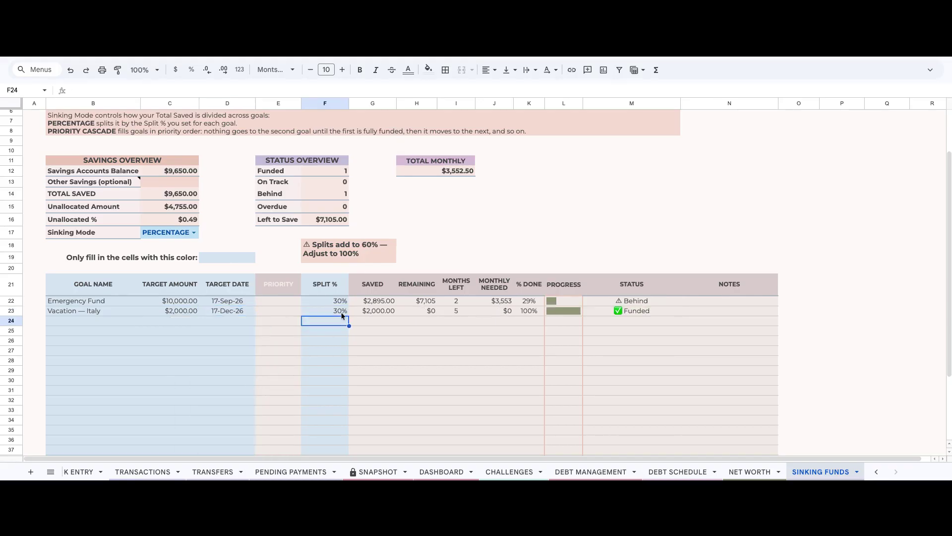
Check the split total notice, and switch the Sinking Mode to PRIORITY CASCADE to review the Emergency Fund goal's priority.
left_click(343, 257)
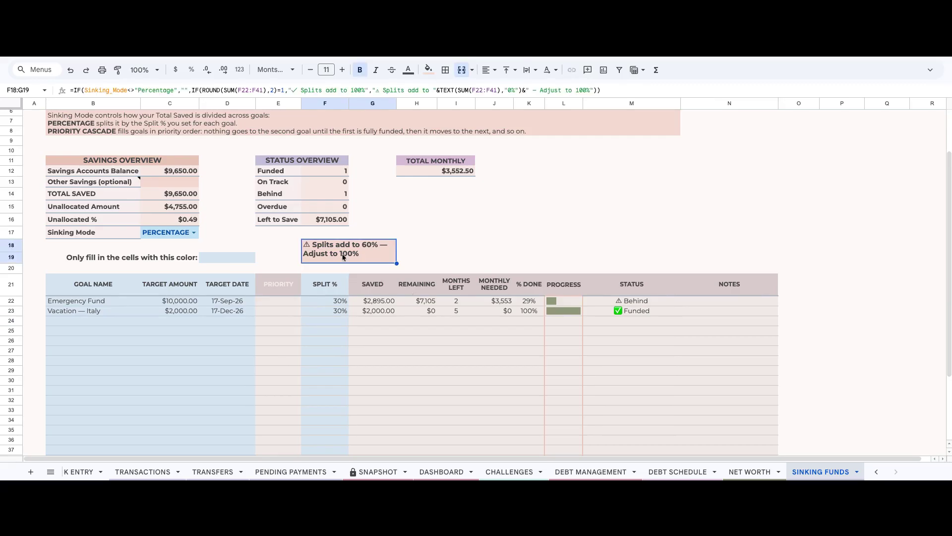
left_click(194, 232)
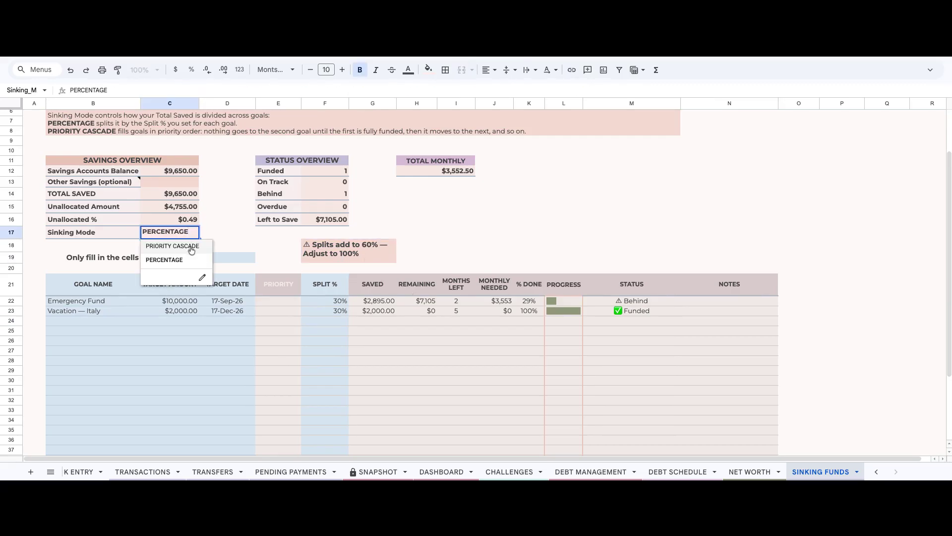
left_click(192, 250)
mouse_move(291, 301)
left_mouse_down()
mouse_move(285, 288)
mouse_move(289, 315)
mouse_move(291, 305)
left_mouse_up()
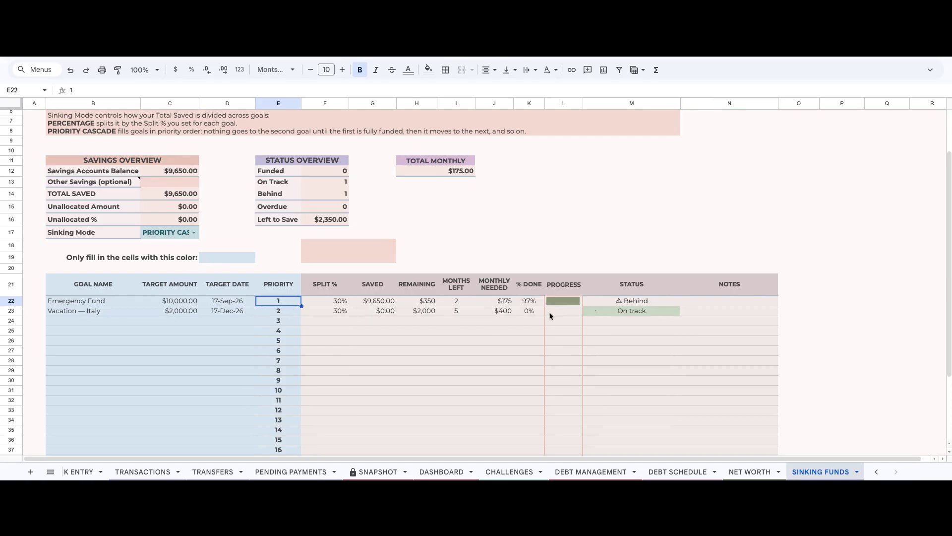